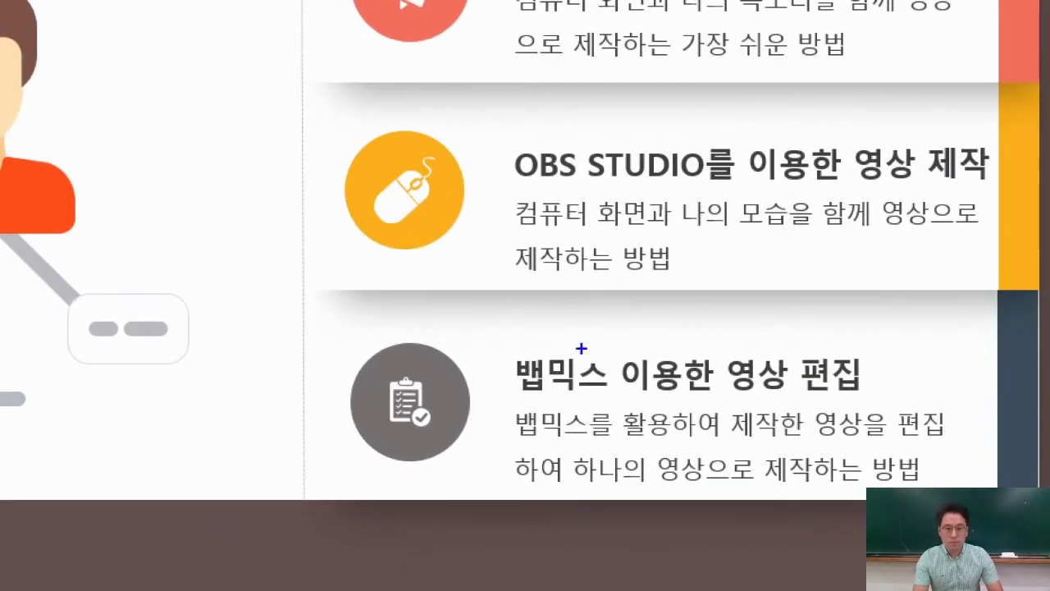
Circle the 뱁믹스 editing topic, then start a pen loop around the 공유화면 step.
mouse_move(578, 406)
left_mouse_down()
mouse_move(514, 396)
mouse_move(580, 345)
mouse_move(604, 404)
left_mouse_up()
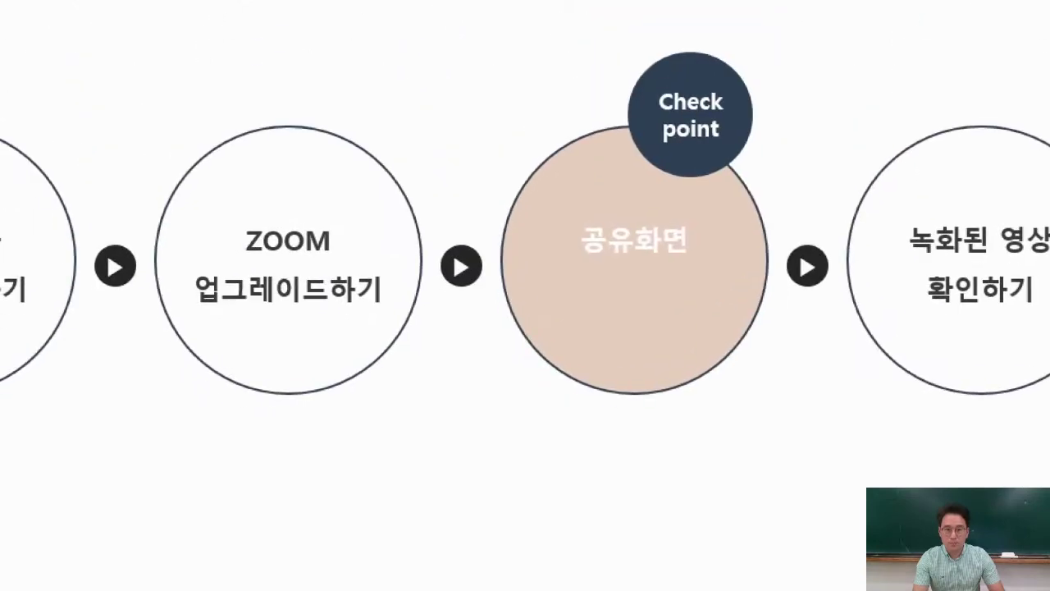
mouse_move(727, 22)
left_mouse_down()
mouse_move(388, 25)
mouse_move(92, 157)
mouse_move(167, 436)
mouse_move(649, 429)
mouse_move(837, 187)
mouse_move(764, 10)
mouse_move(649, 2)
left_mouse_up()
Close the pen loop around 공유화면 and draw a check mark beside it.
mouse_move(443, 85)
left_mouse_down()
mouse_move(472, 123)
mouse_move(494, 105)
left_mouse_up()
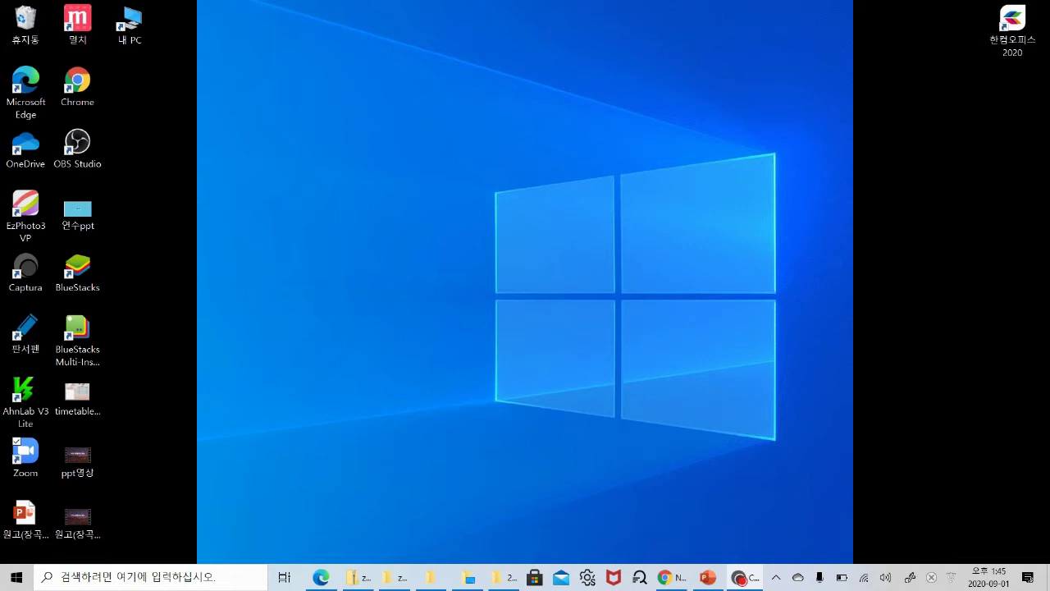
Launch Zoom, start a new meeting, and dismiss the audio connection options.
left_click(25, 456)
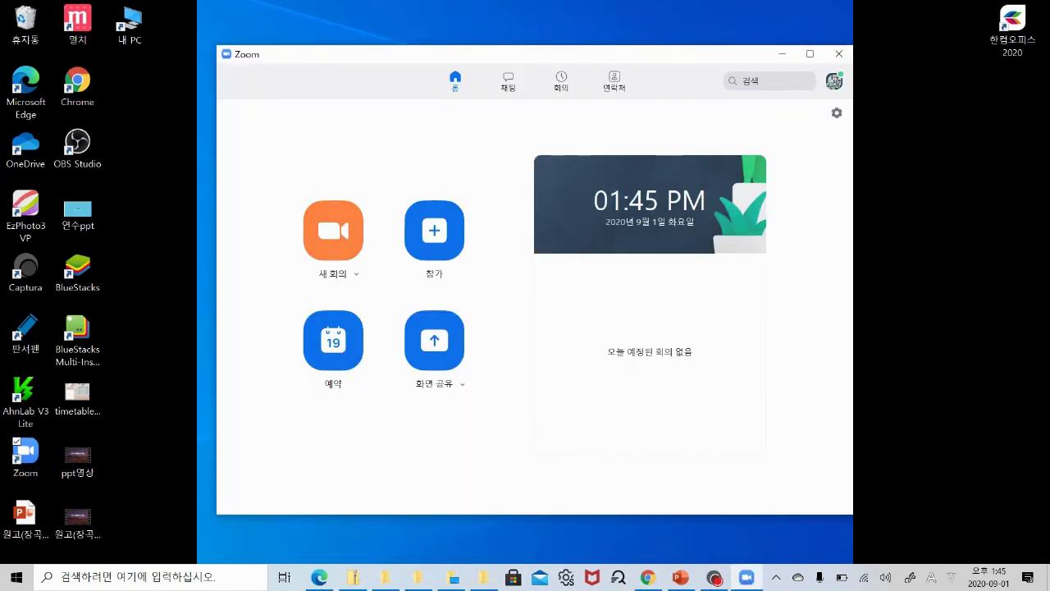
left_click(340, 239)
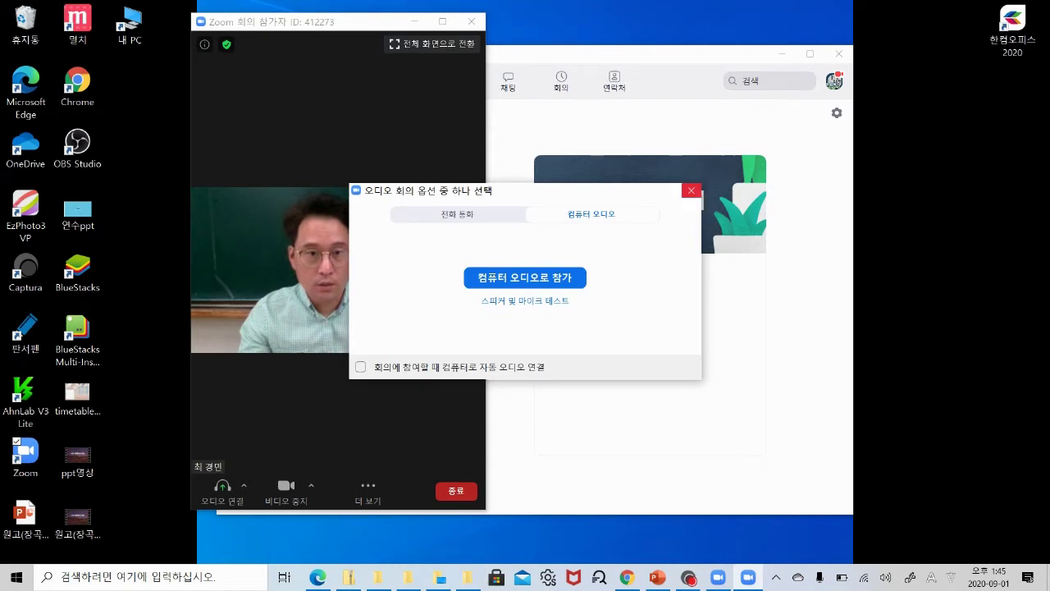
key("Escape")
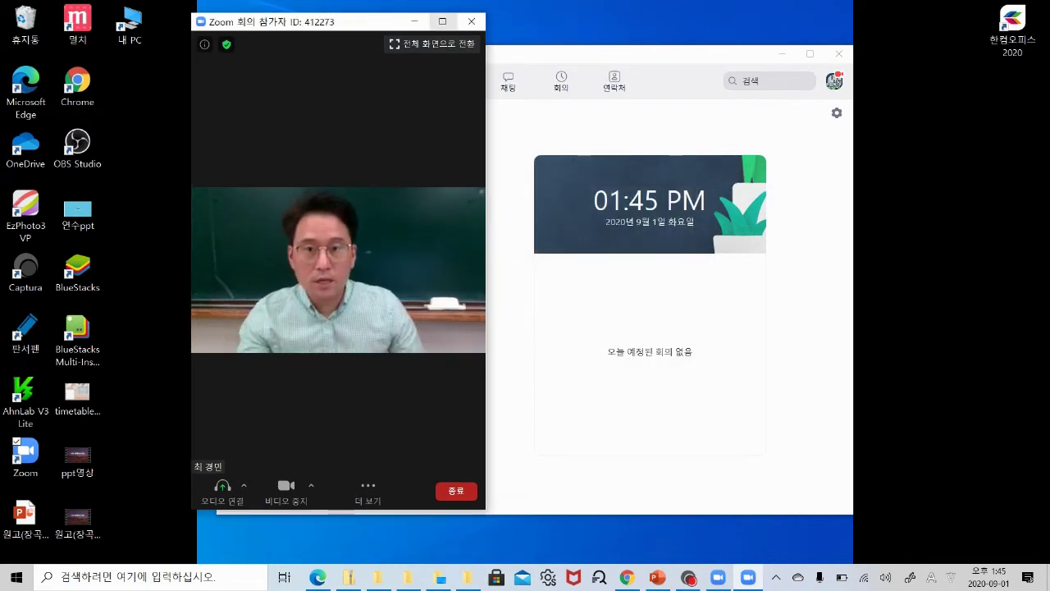
Maximize, restore and move the meeting window left, then shrink it to a floating thumbnail.
left_click(442, 22)
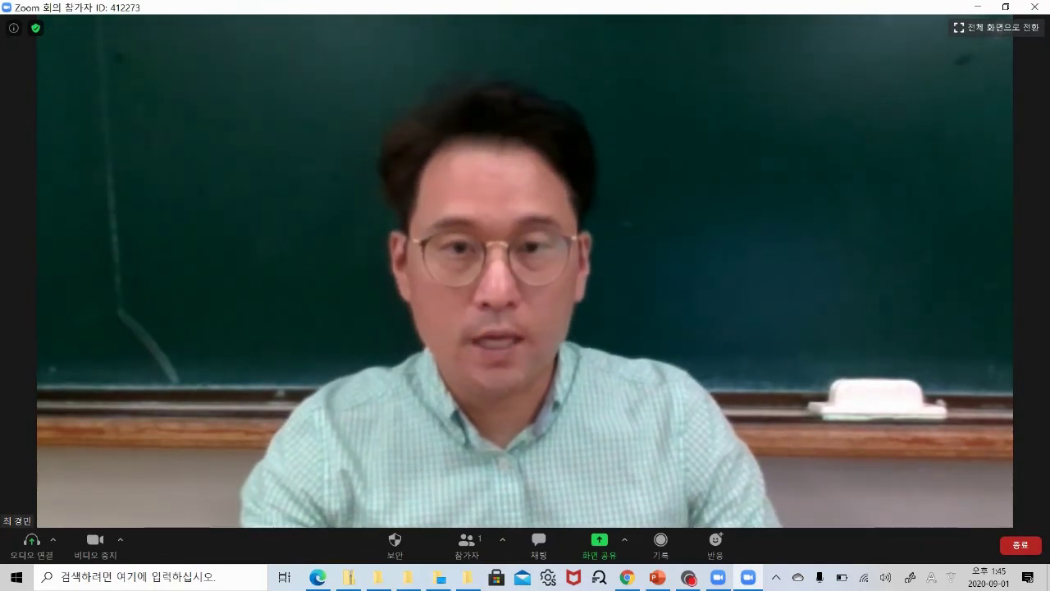
key("super+Down")
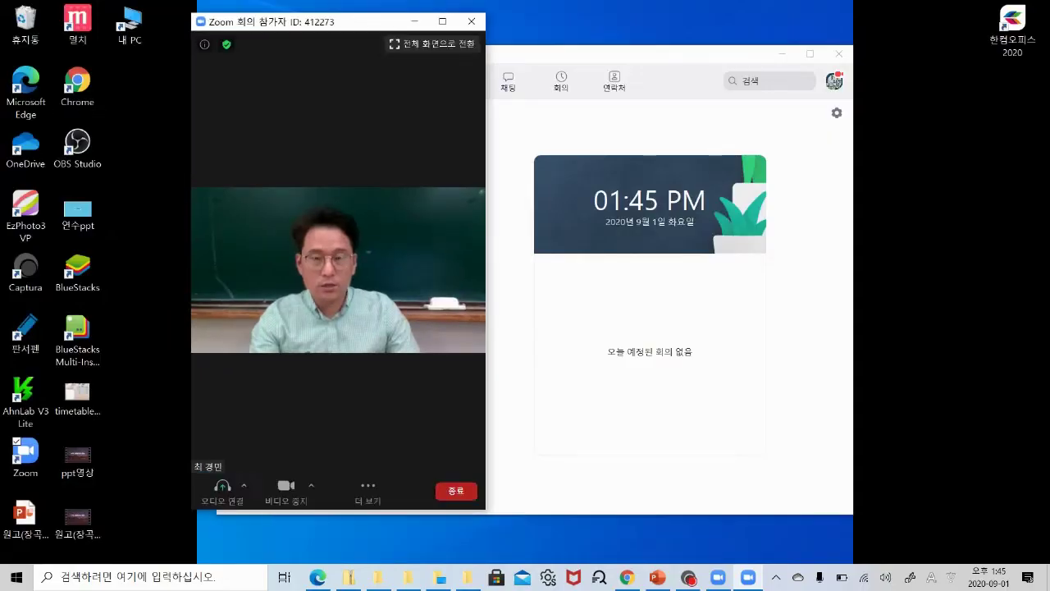
left_click_drag(367, 23, 209, 37)
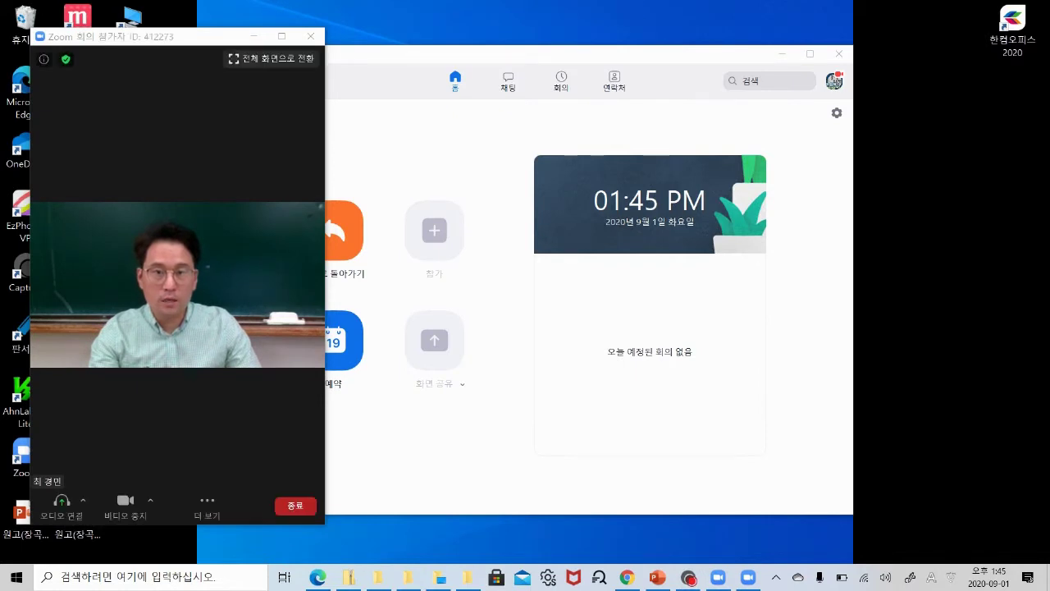
left_click(253, 37)
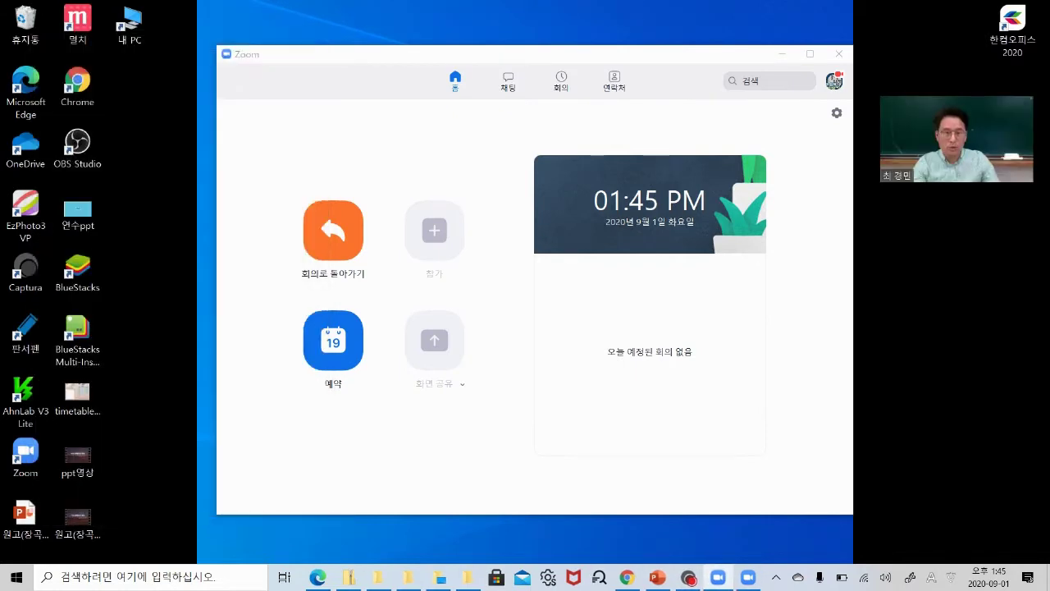
left_click(835, 80)
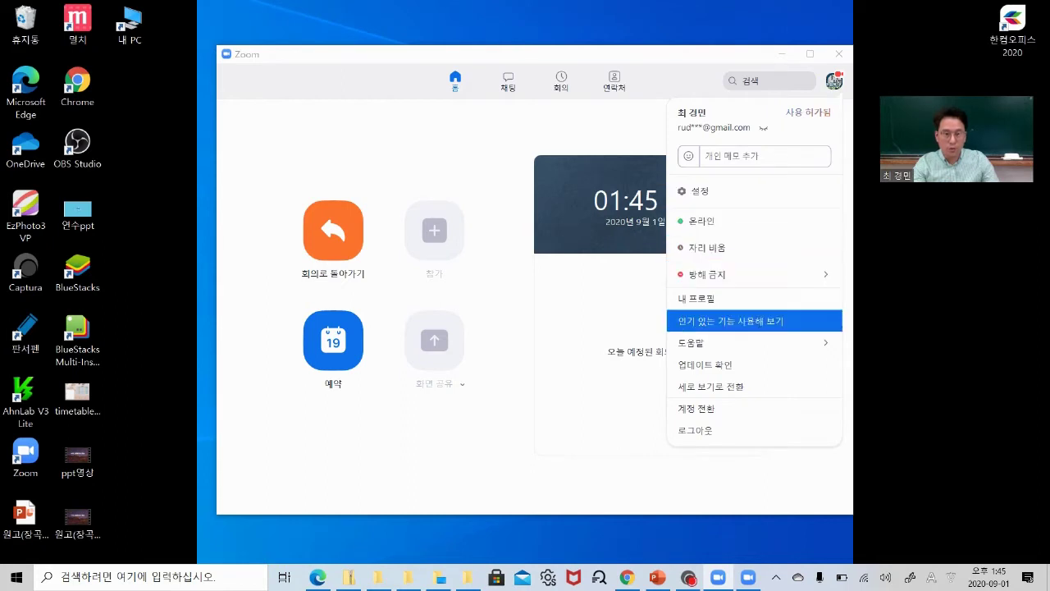
left_click(706, 365)
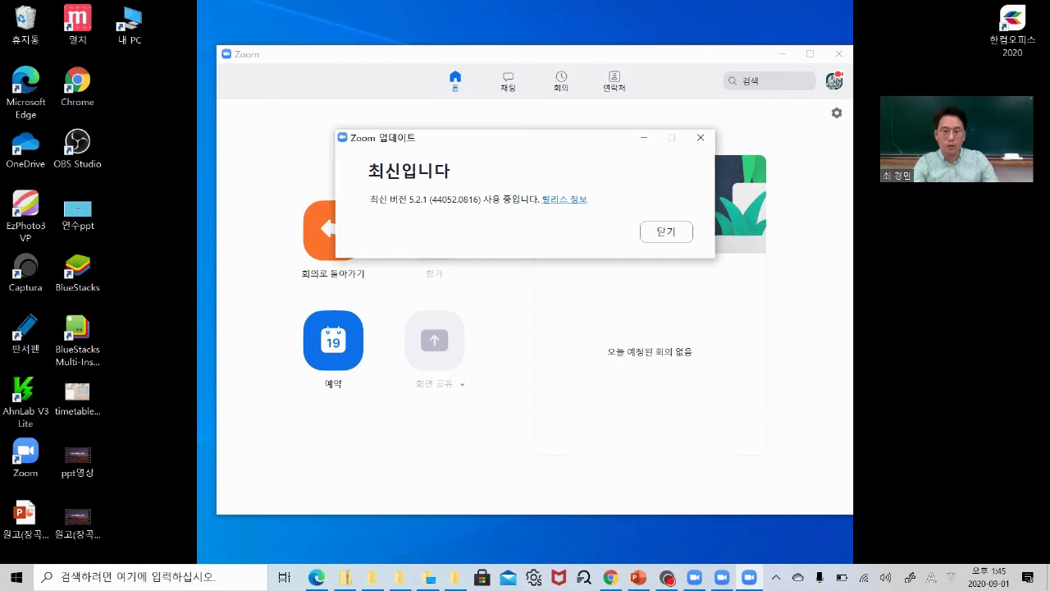
left_click(666, 231)
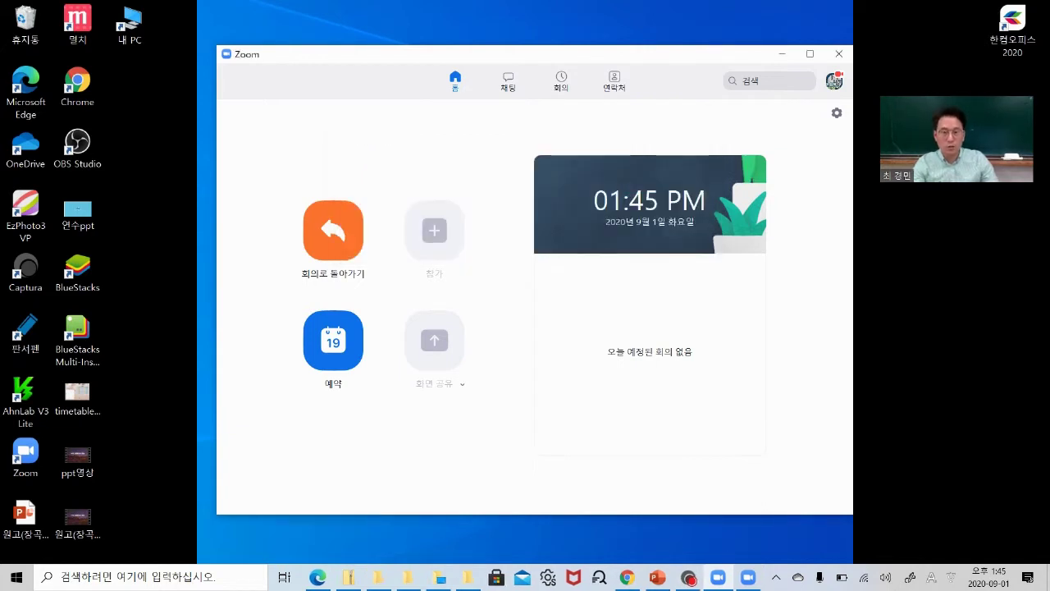
left_click(332, 230)
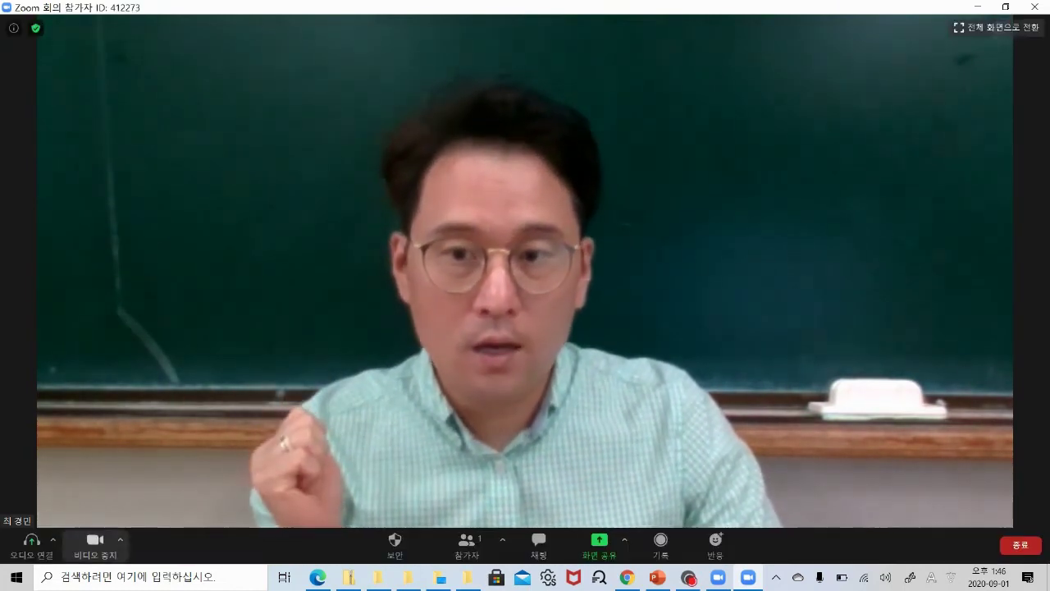
Bring up 가상 배경 선택... from the caret next to 비디오 중지.
left_click(121, 540)
left_click(167, 471)
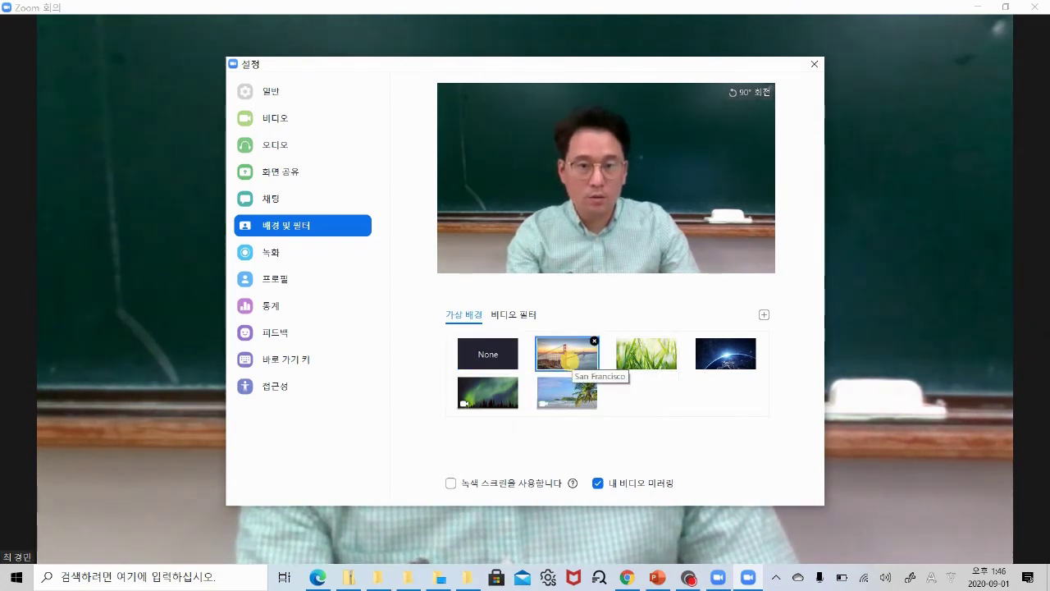
Apply the San Francisco virtual background and close Settings.
left_click(568, 361)
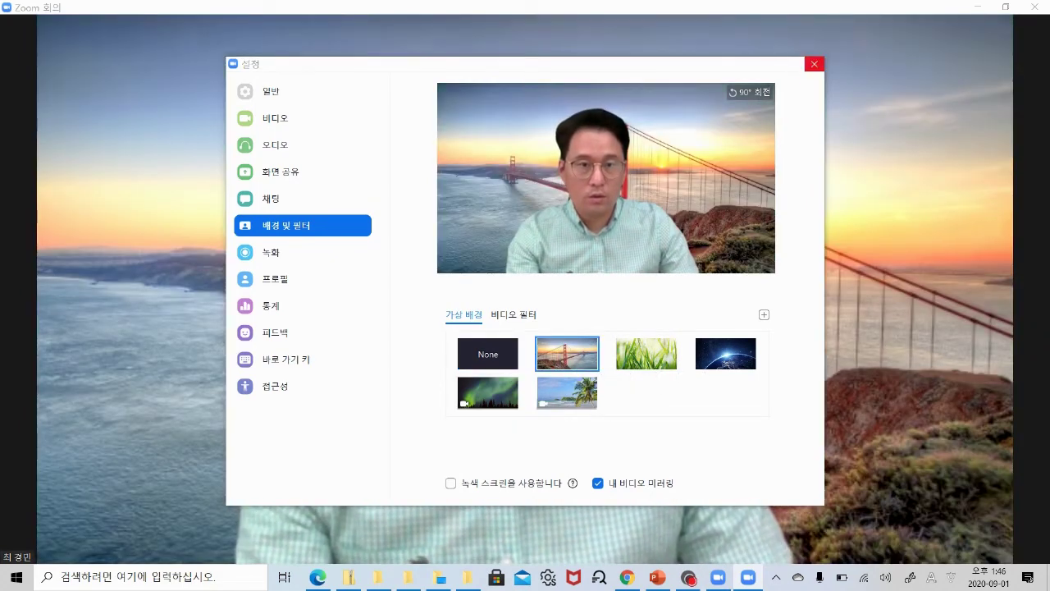
key("Escape")
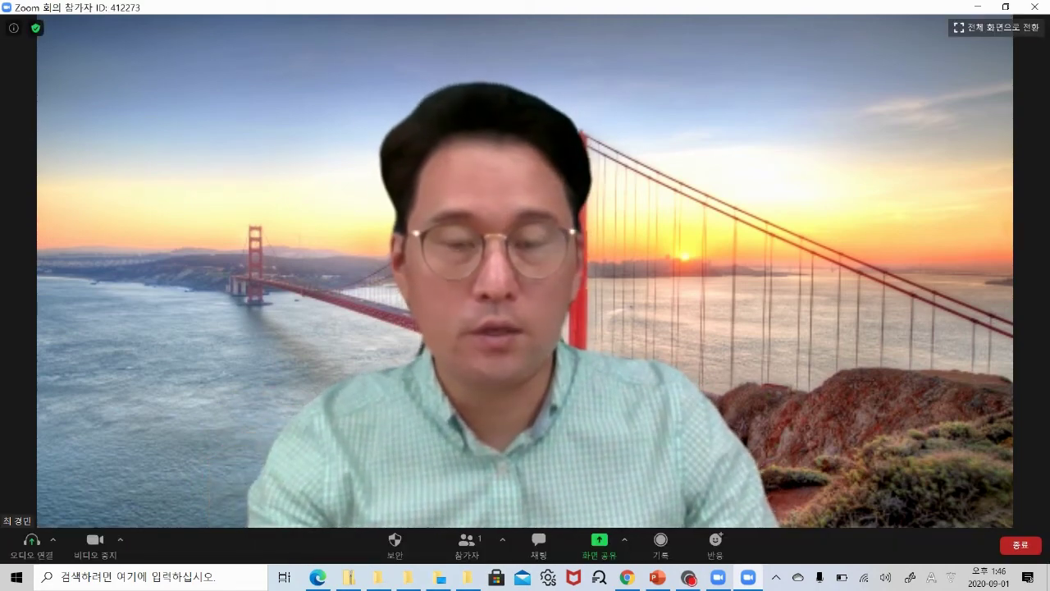
Bring up the Share Screen dialog and mark its advanced sharing options while magnified.
key("ctrl+1")
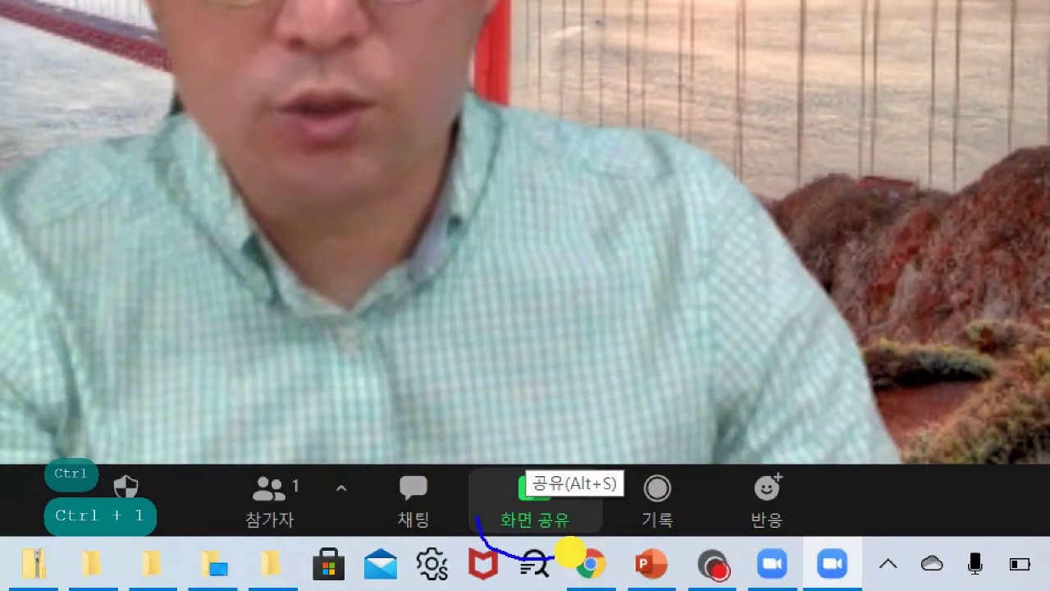
key("Escape")
left_click(534, 492)
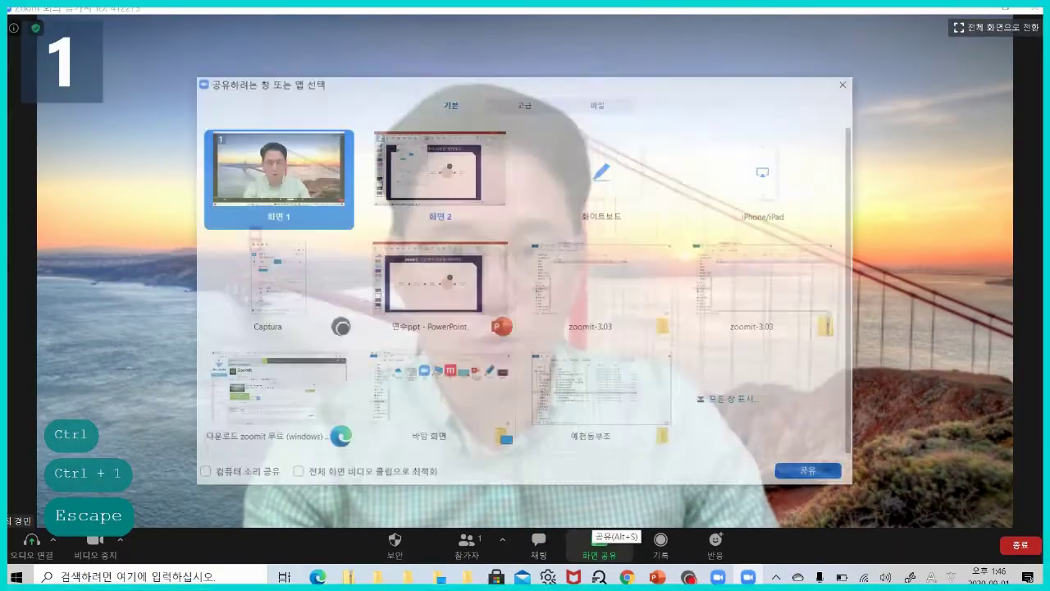
key("ctrl+1")
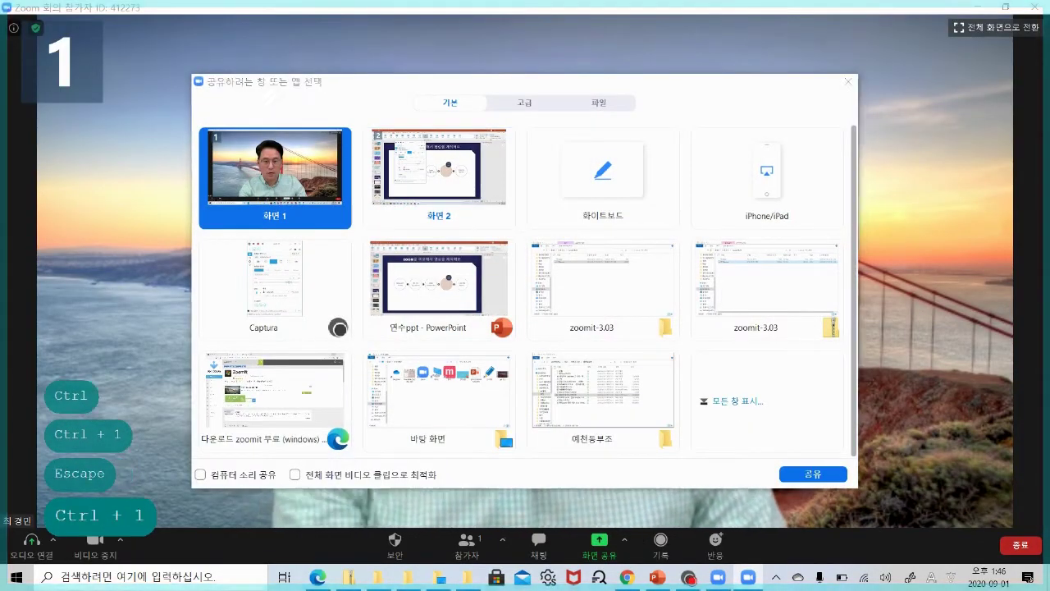
mouse_move(528, 233)
left_mouse_down()
mouse_move(500, 185)
mouse_move(560, 234)
mouse_move(566, 177)
mouse_move(478, 244)
left_mouse_up()
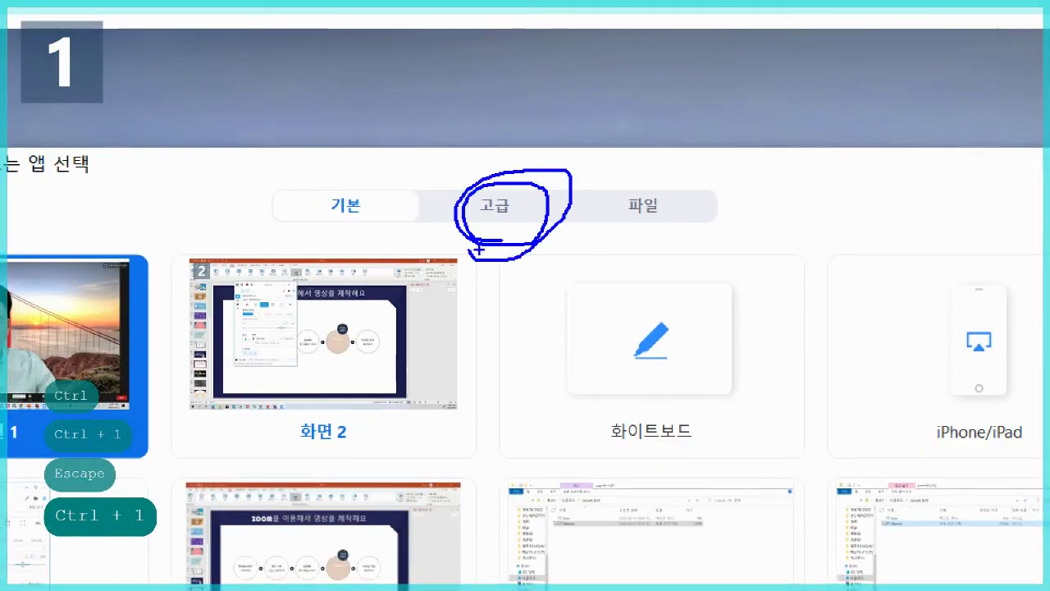
key("Escape")
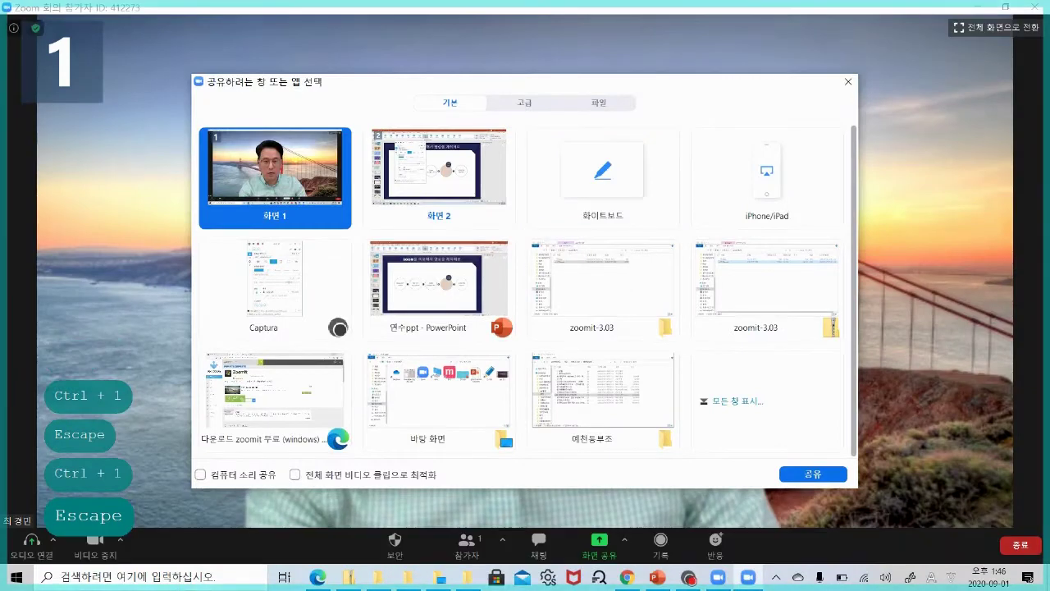
Choose 'PowerPoint as Virtual Background' on the Advanced tab.
left_click(519, 101)
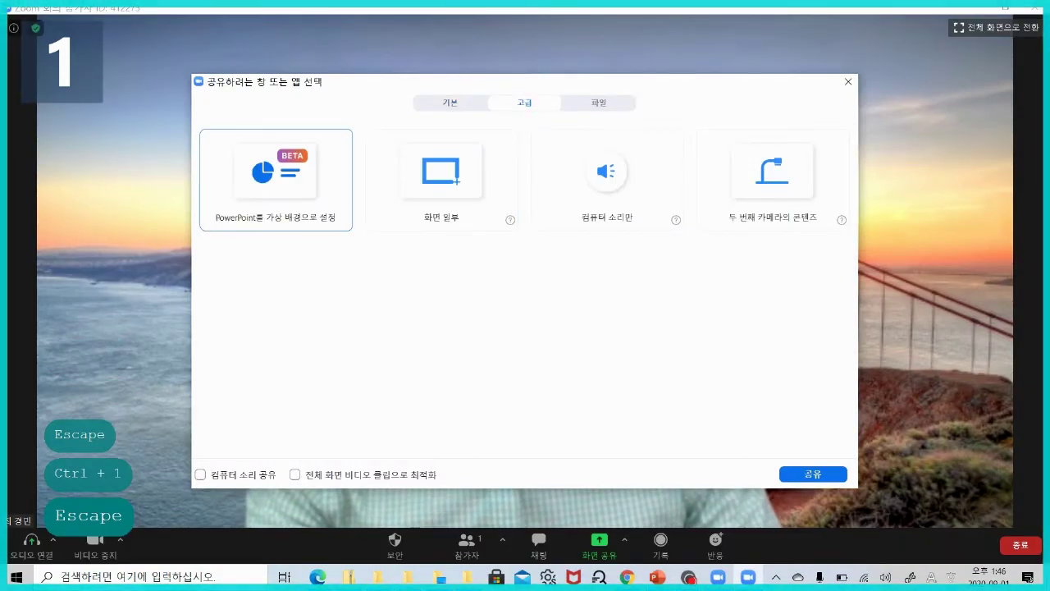
key("ctrl+1")
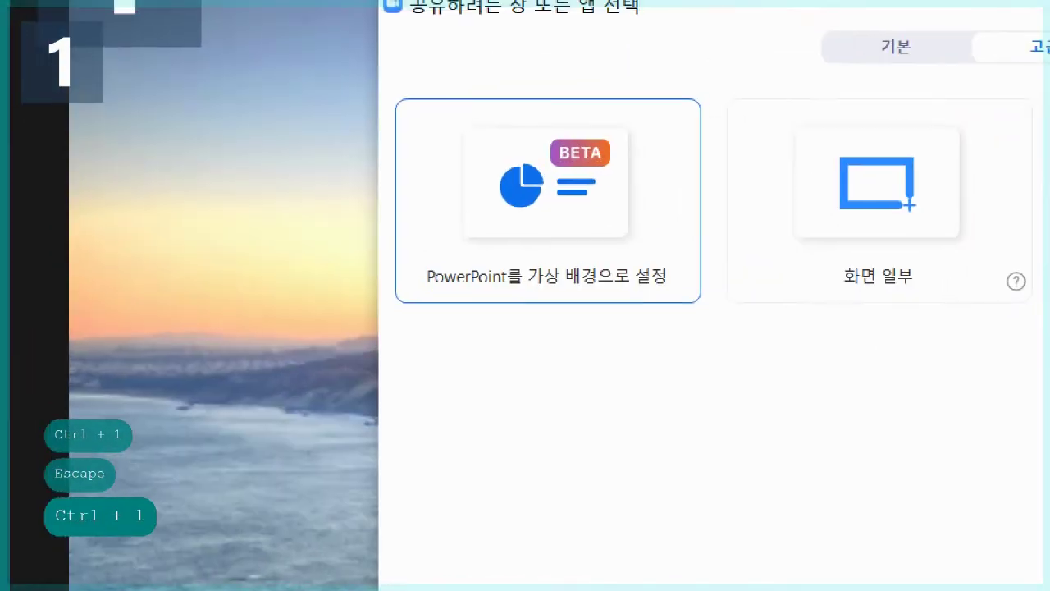
mouse_move(713, 300)
left_mouse_down()
mouse_move(607, 78)
mouse_move(569, 290)
left_mouse_up()
left_click_drag(576, 143, 648, 115)
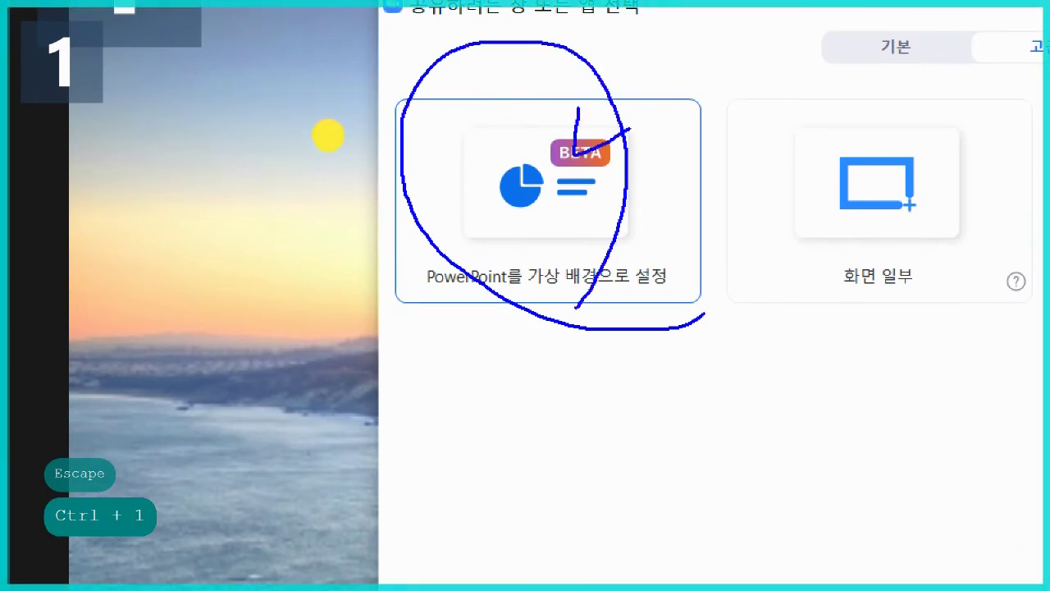
key("Escape")
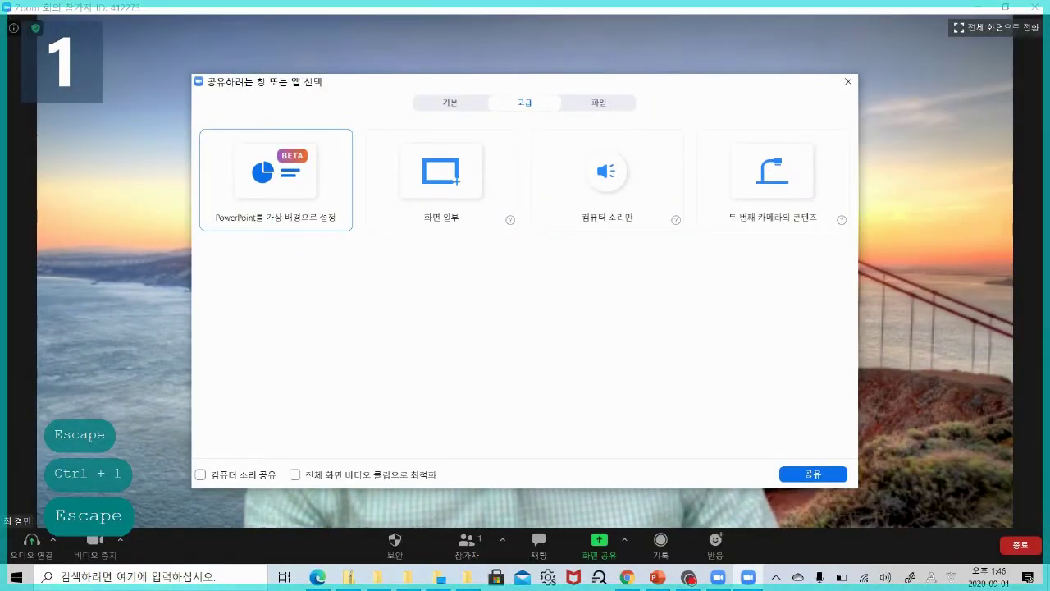
double_click(270, 178)
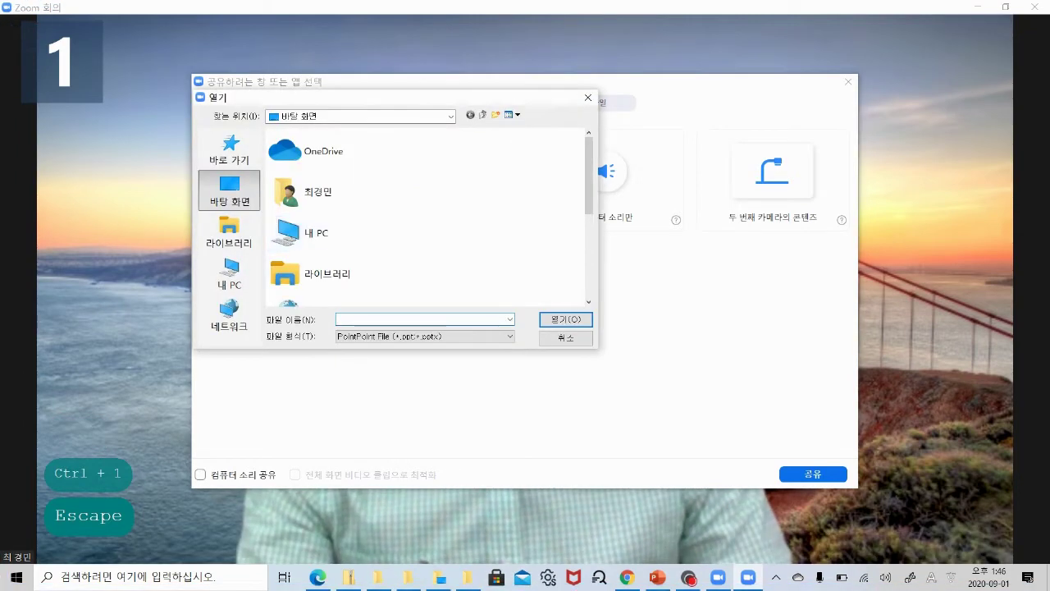
Pick the 연수ppt deck from the Desktop folder to share as the background.
left_click_drag(588, 174, 572, 307)
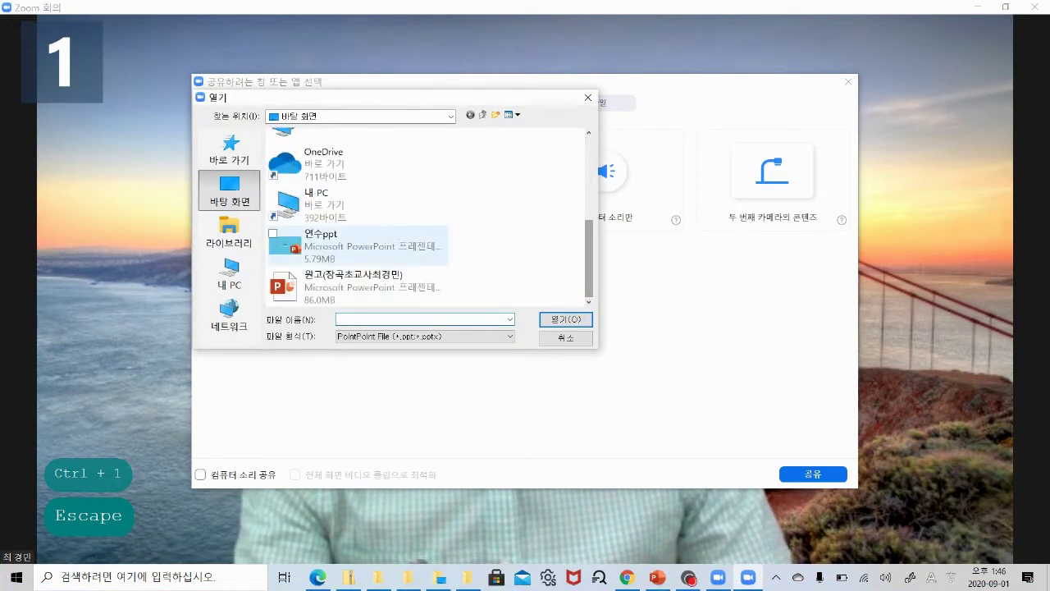
double_click(306, 239)
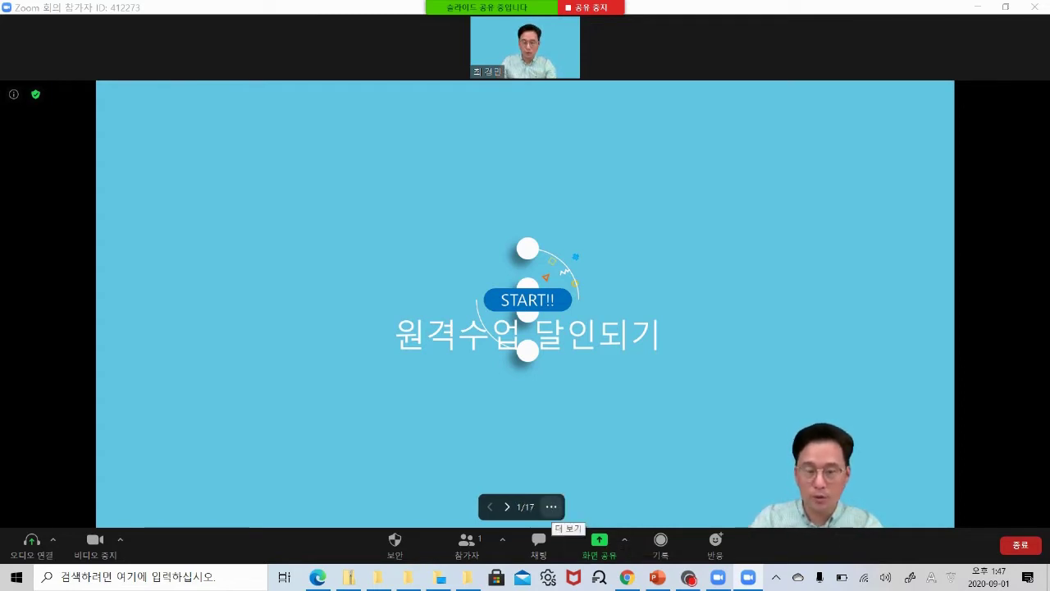
Separate the presenter video from the slides, then put it back, via the '...' menu.
key("ctrl+1")
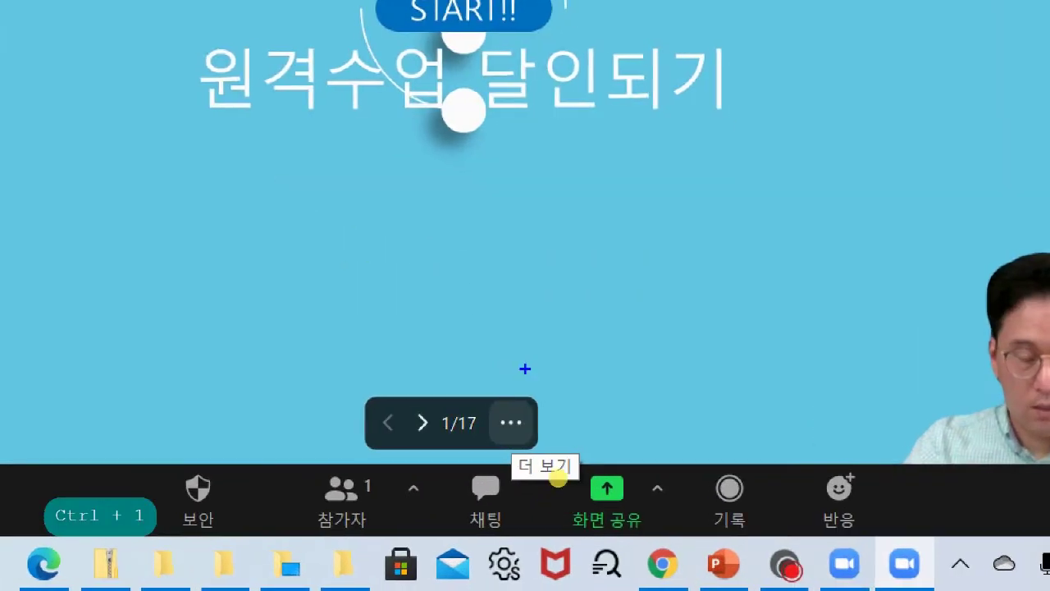
key("Escape")
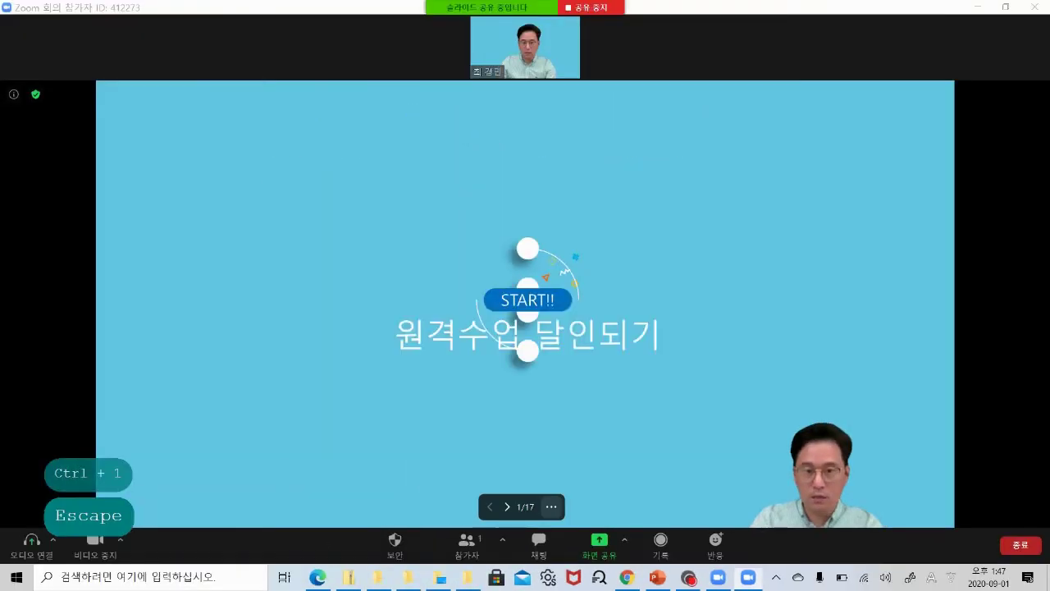
left_click(553, 509)
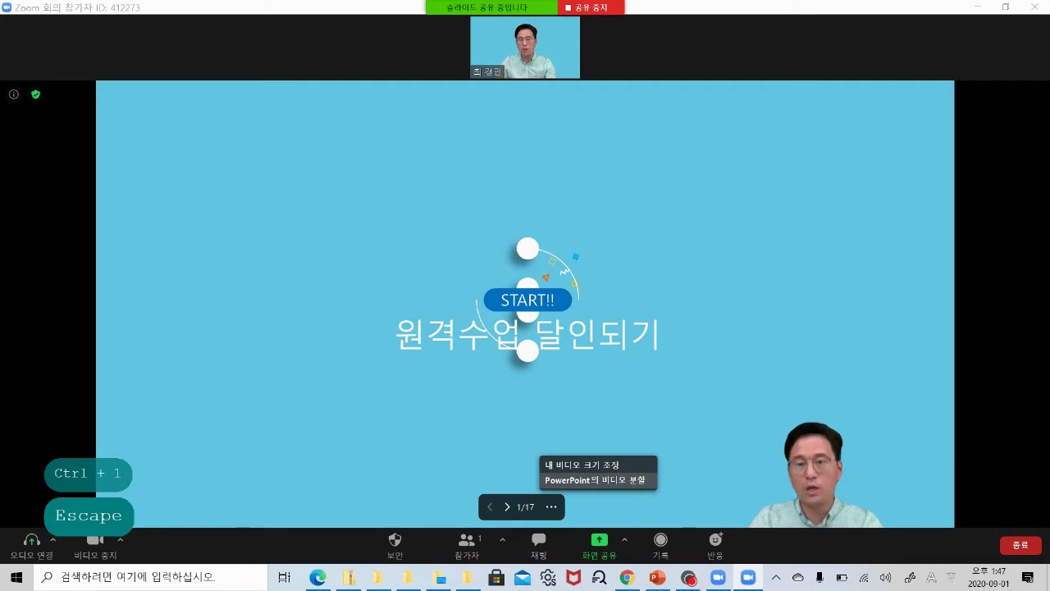
left_click(595, 480)
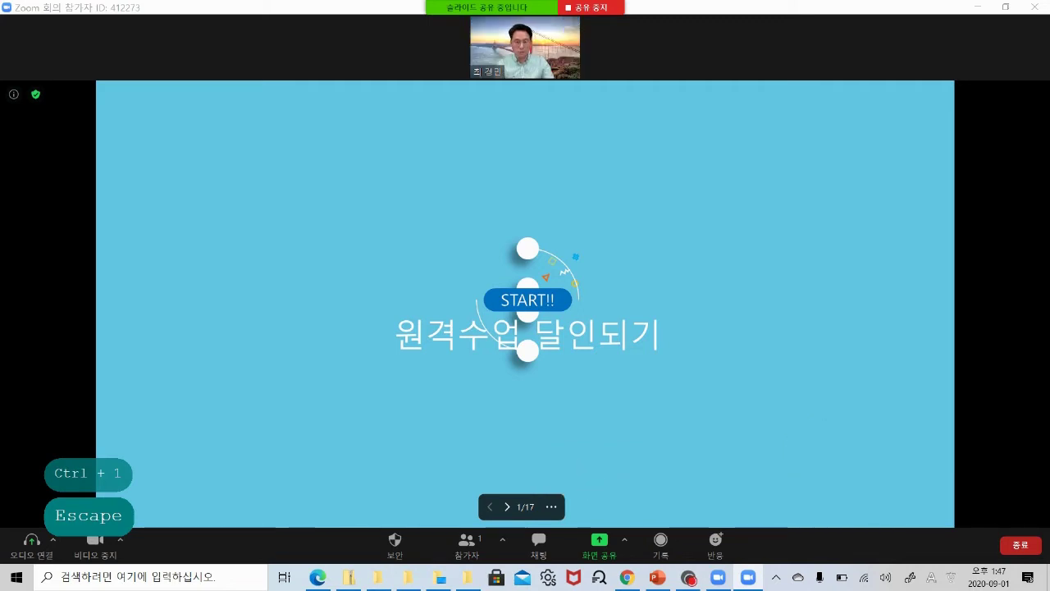
left_click(551, 507)
left_click(595, 481)
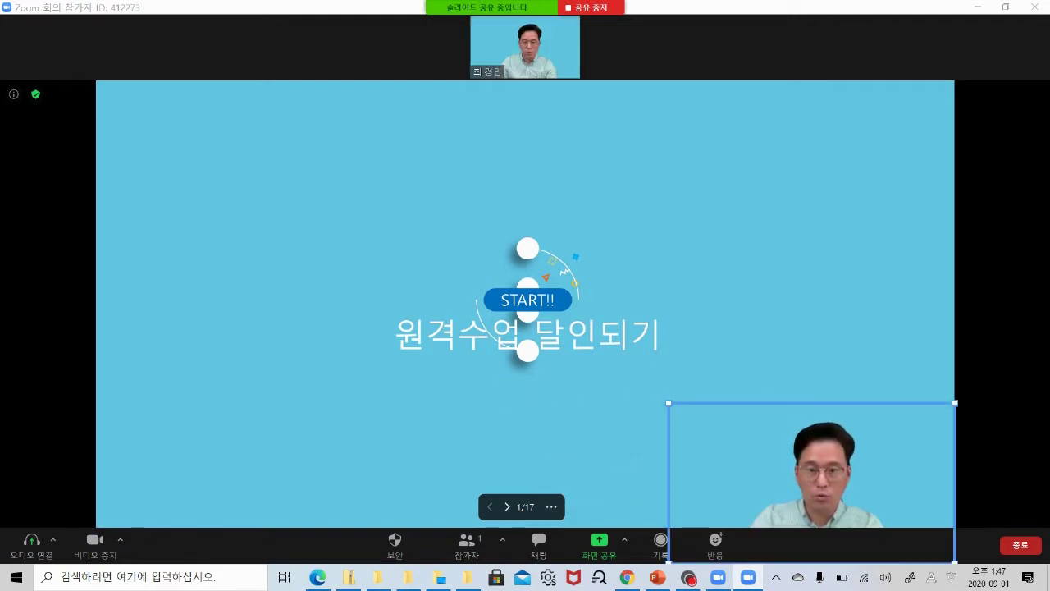
Shrink the presenter video and place it in the slide's bottom-right corner.
left_click_drag(829, 443, 321, 413)
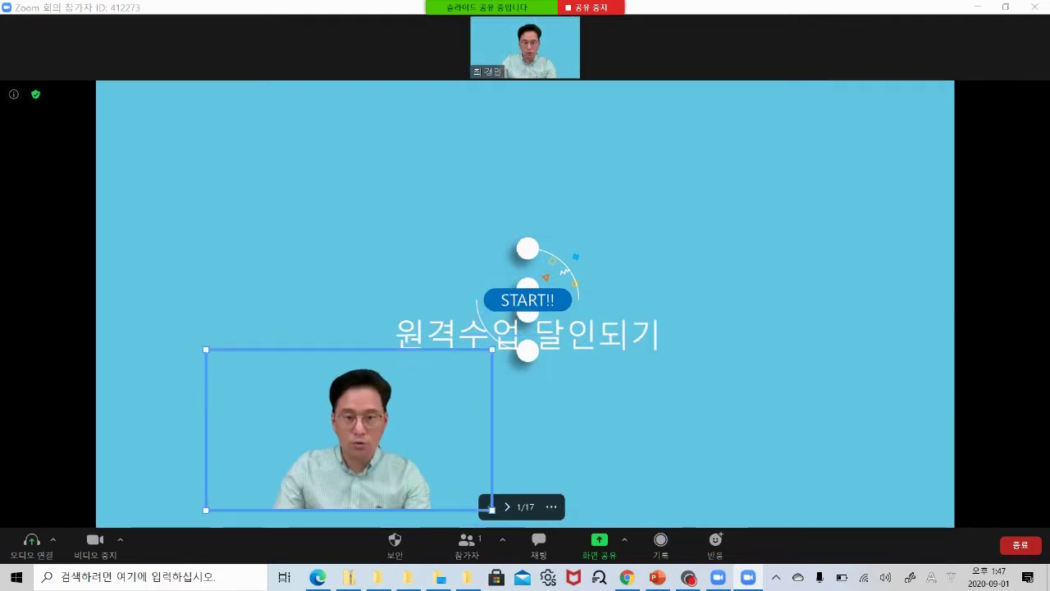
left_click_drag(492, 349, 429, 395)
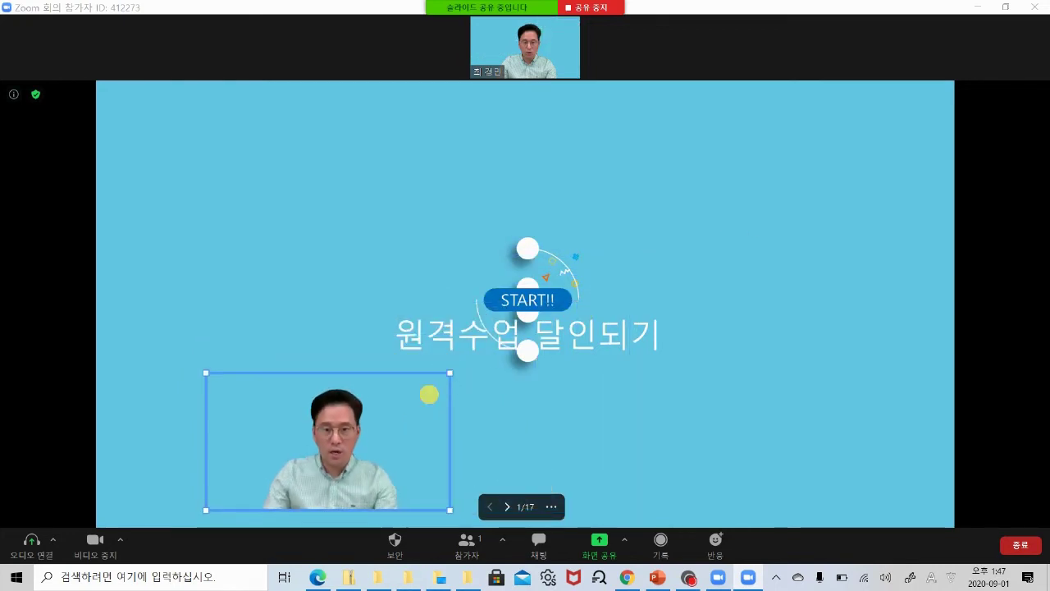
left_click_drag(350, 444, 893, 455)
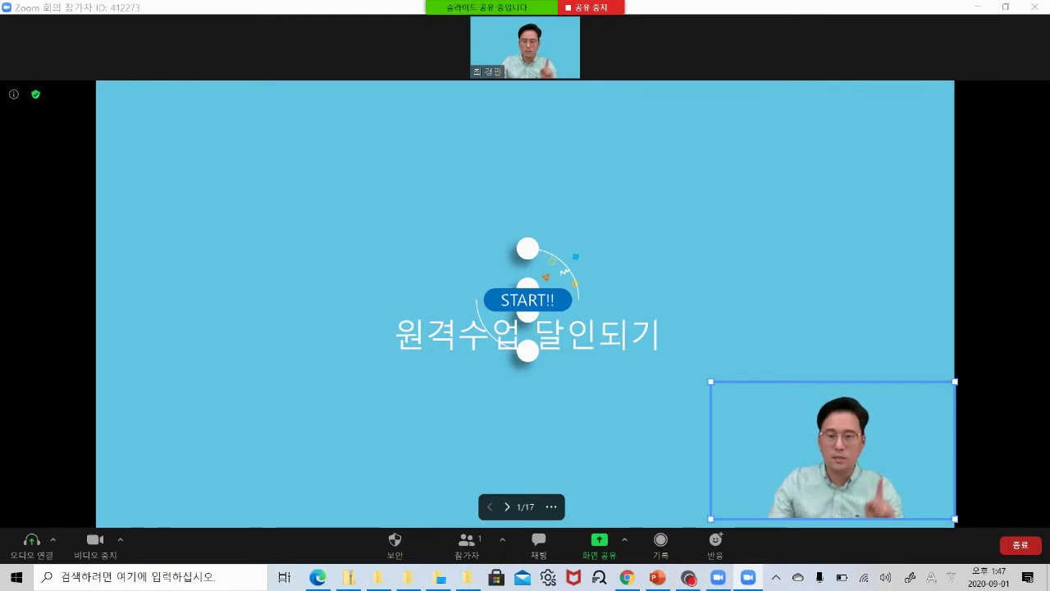
Advance the shared deck three slides to slide 4, the CONTENTS overview.
left_click(507, 506)
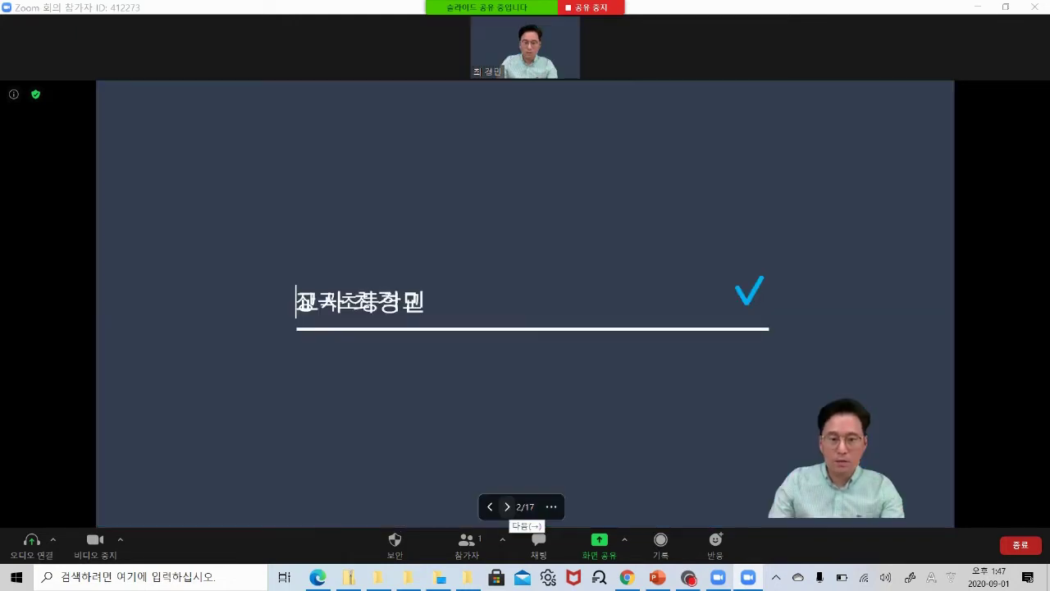
left_click(508, 506)
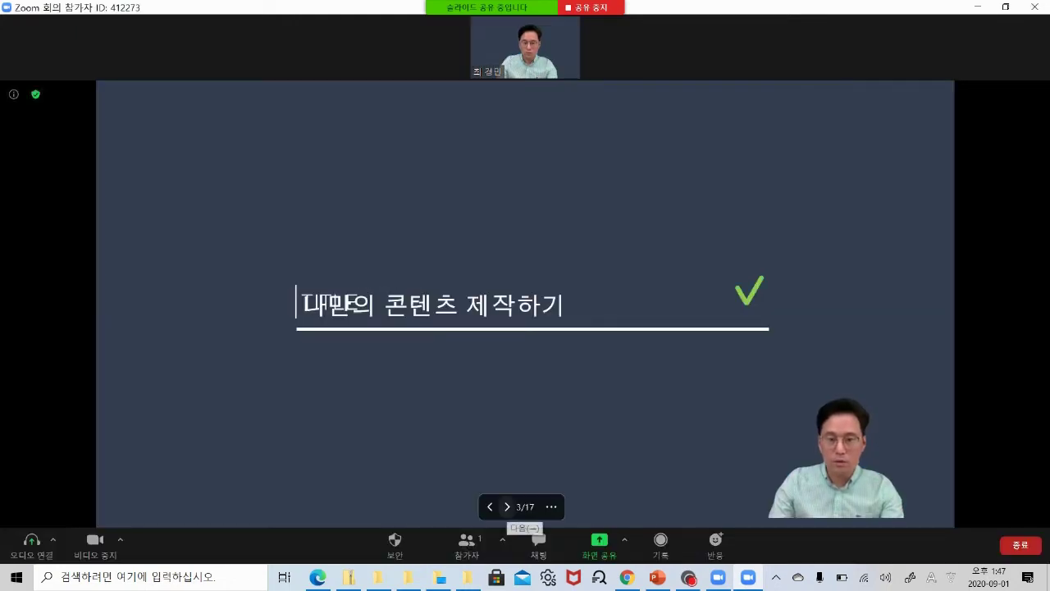
left_click(508, 506)
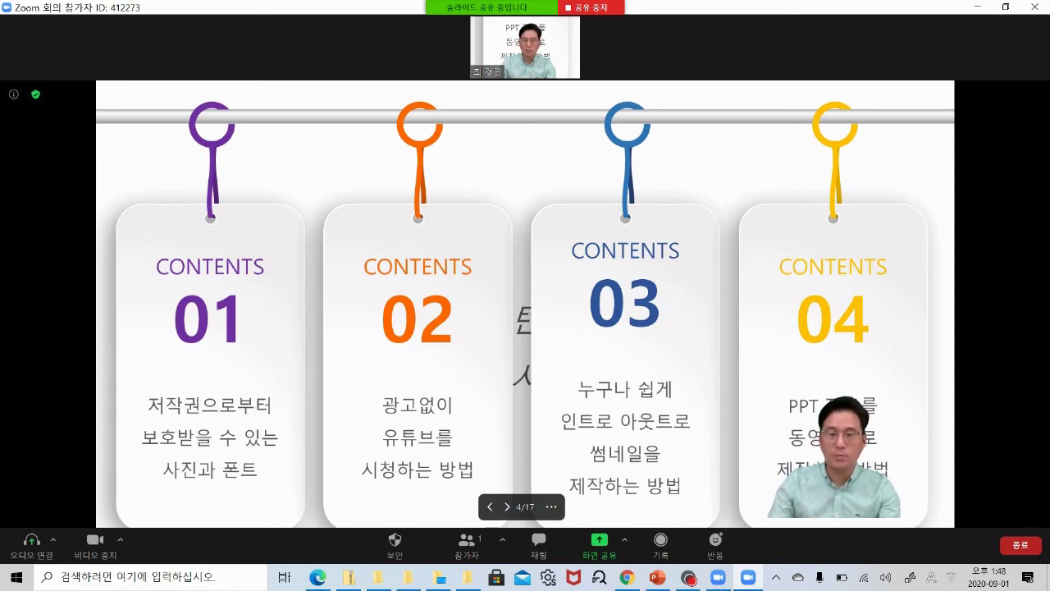
Enlarge the presenter video up and left and position it over the slide's lower right.
left_click(839, 431)
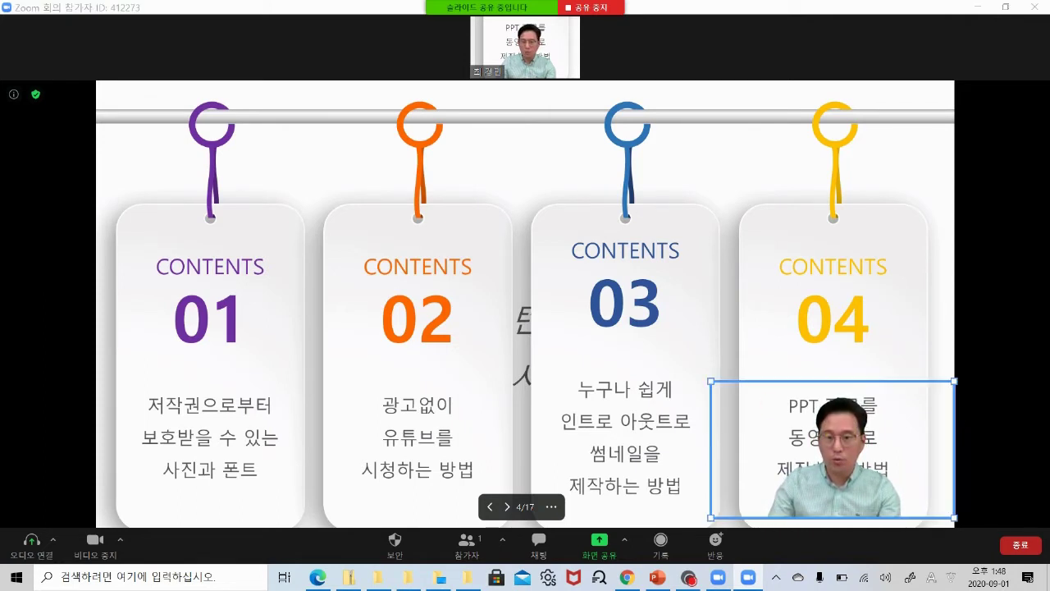
left_click_drag(711, 381, 277, 227)
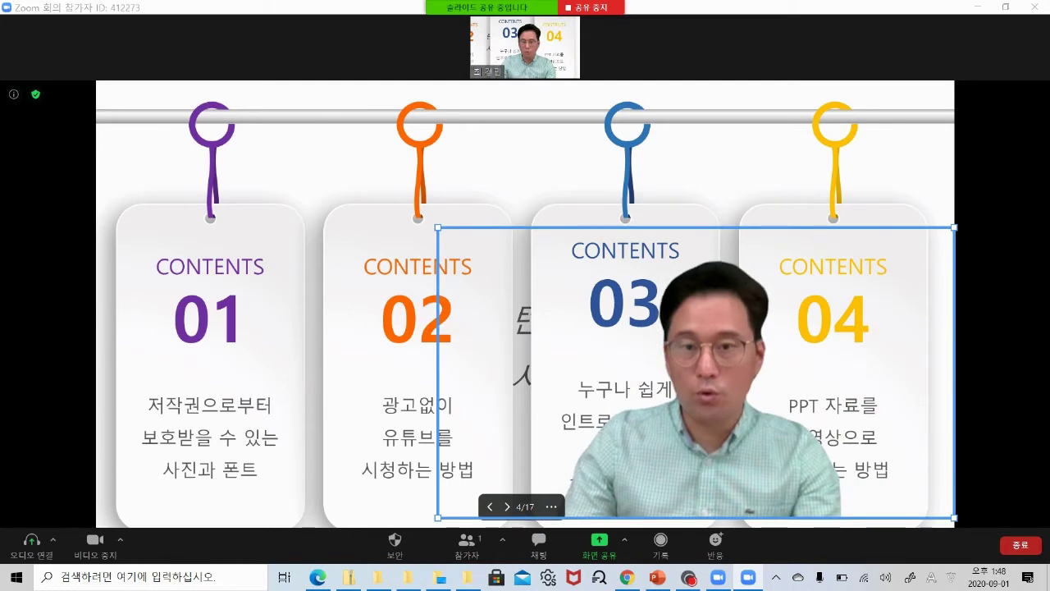
left_click_drag(866, 438, 943, 410)
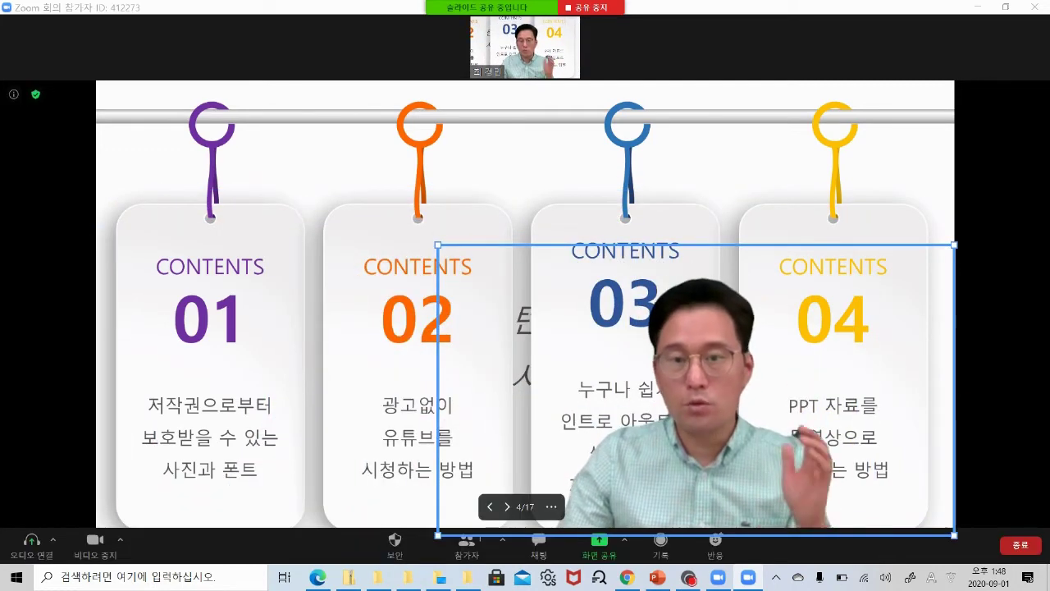
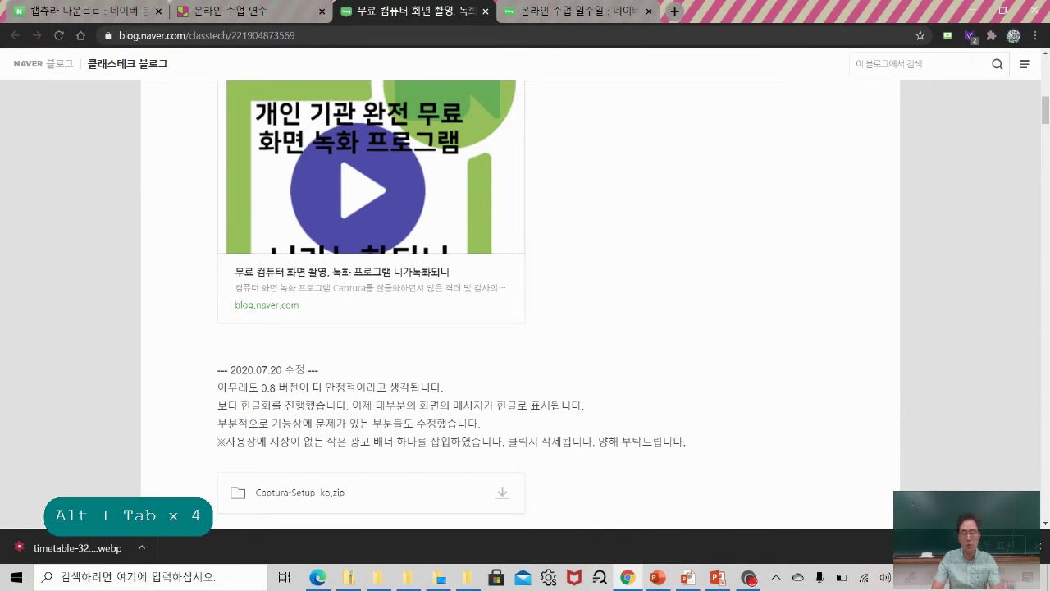
Zoom in on the Naver Blog post and circle and check the Captura-Setup_ko.zip download.
scroll(526, 287, "up", 5)
scroll(525, 287, "down", 6)
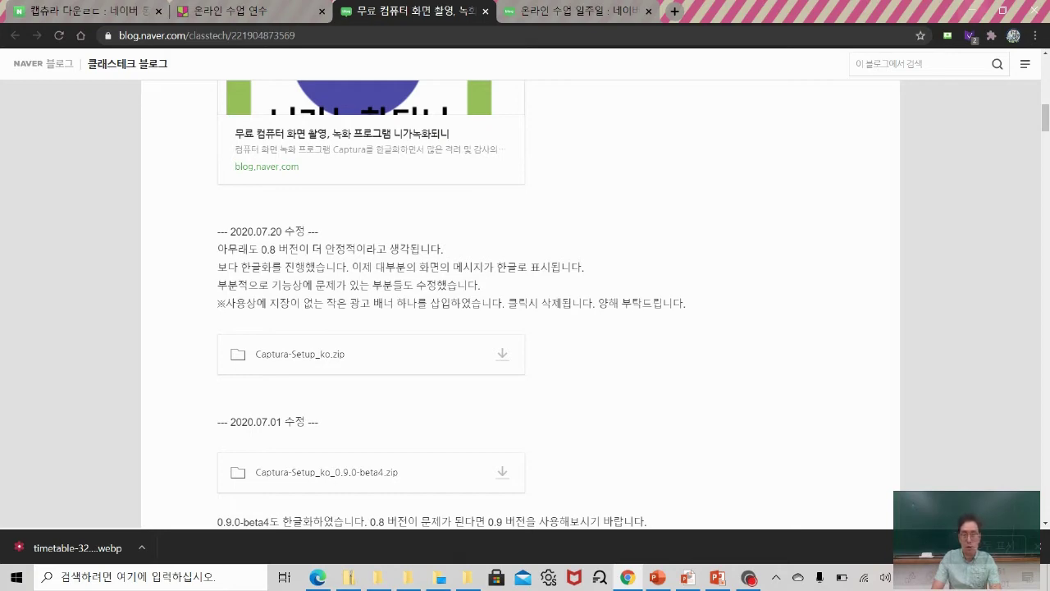
key("ctrl+1")
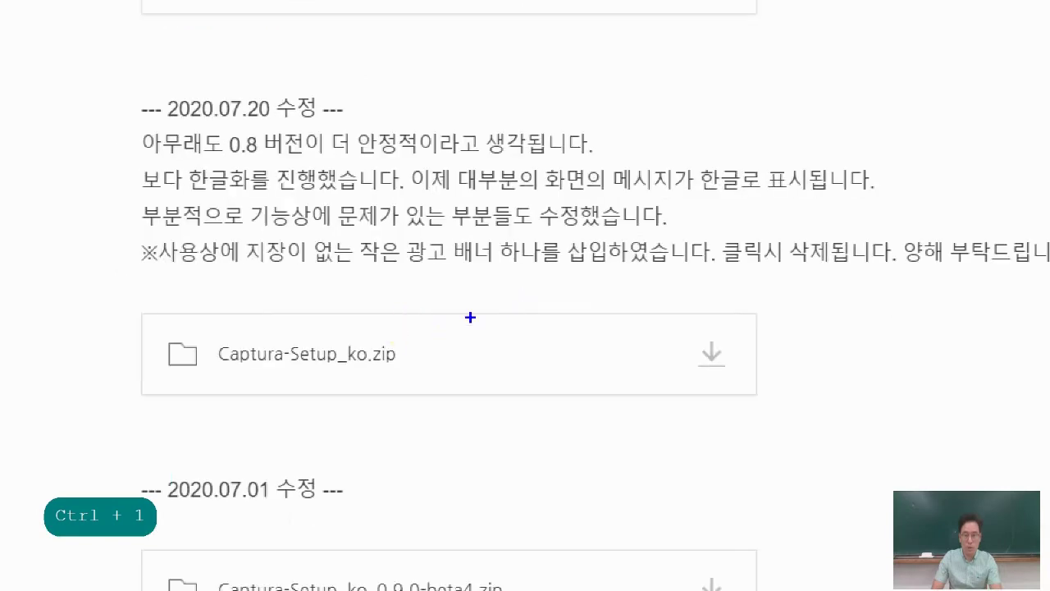
mouse_move(417, 399)
left_mouse_down()
mouse_move(159, 415)
mouse_move(308, 261)
mouse_move(432, 375)
mouse_move(433, 415)
left_mouse_up()
left_click_drag(719, 329, 755, 319)
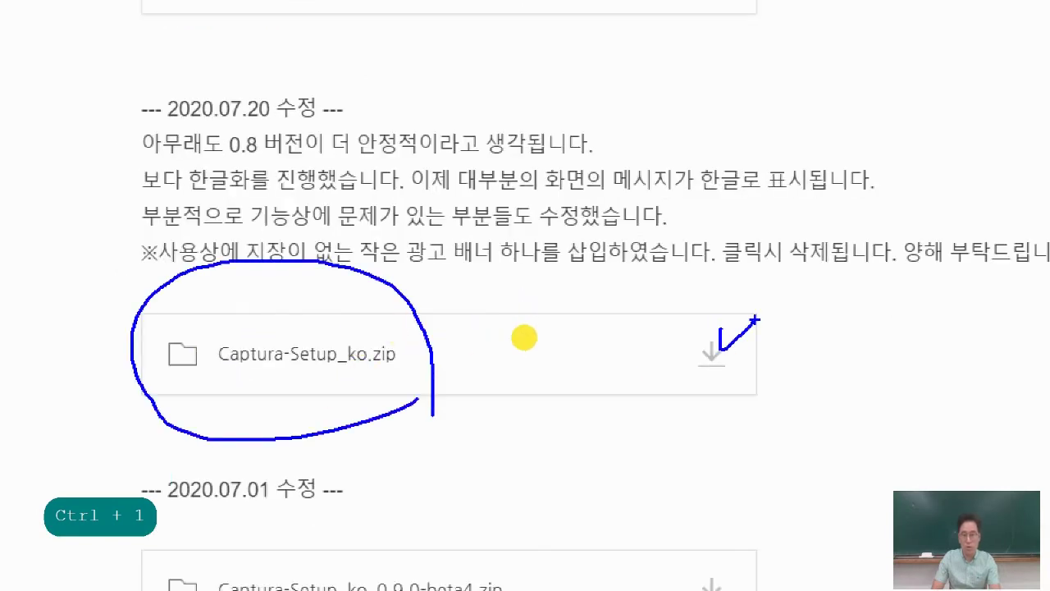
Clear the annotations, minimize Chrome and end the slideshow to reveal the desktop.
key("Escape")
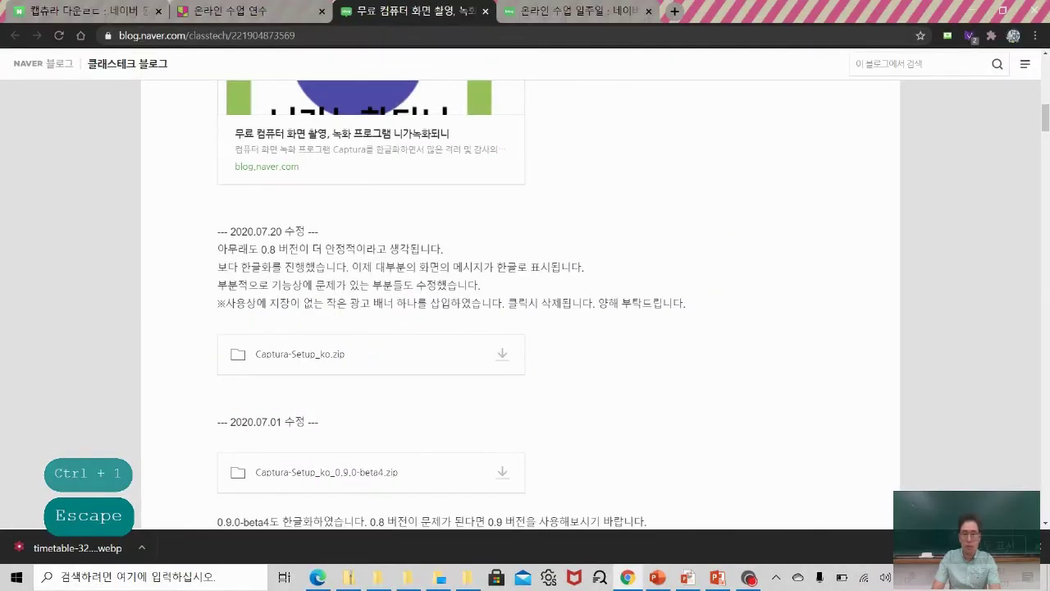
left_click(979, 10)
key("Escape")
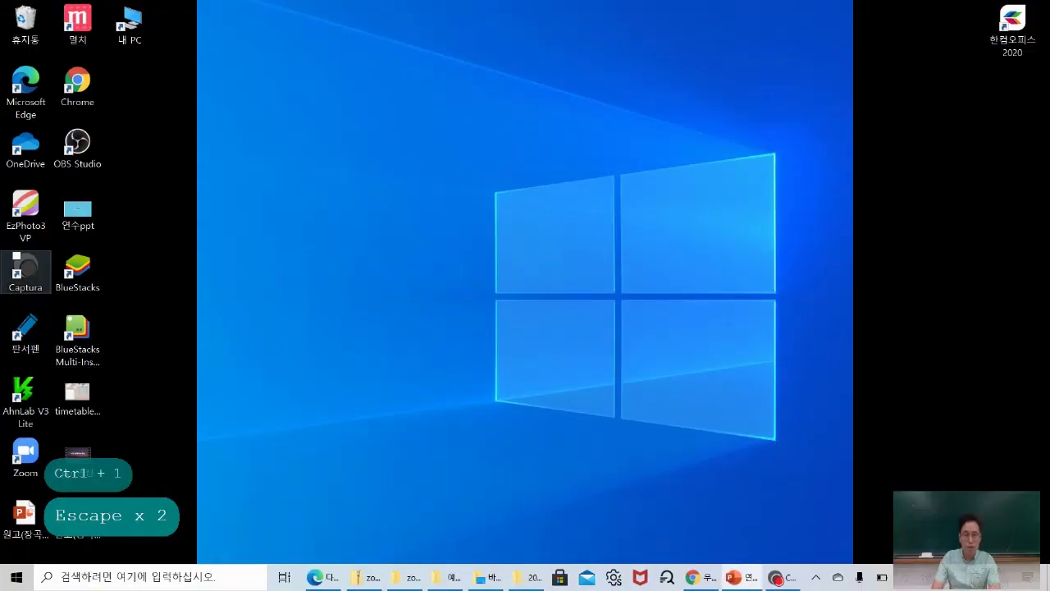
Launch Captura from the desktop, dismiss the hotkey error and nudge the window right.
double_click(25, 270)
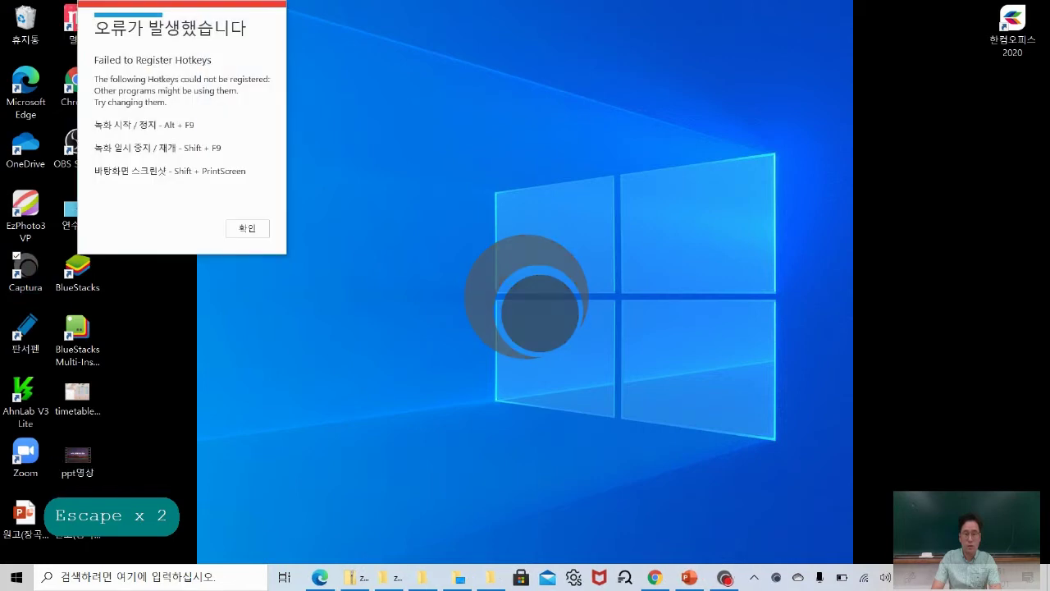
left_click(247, 228)
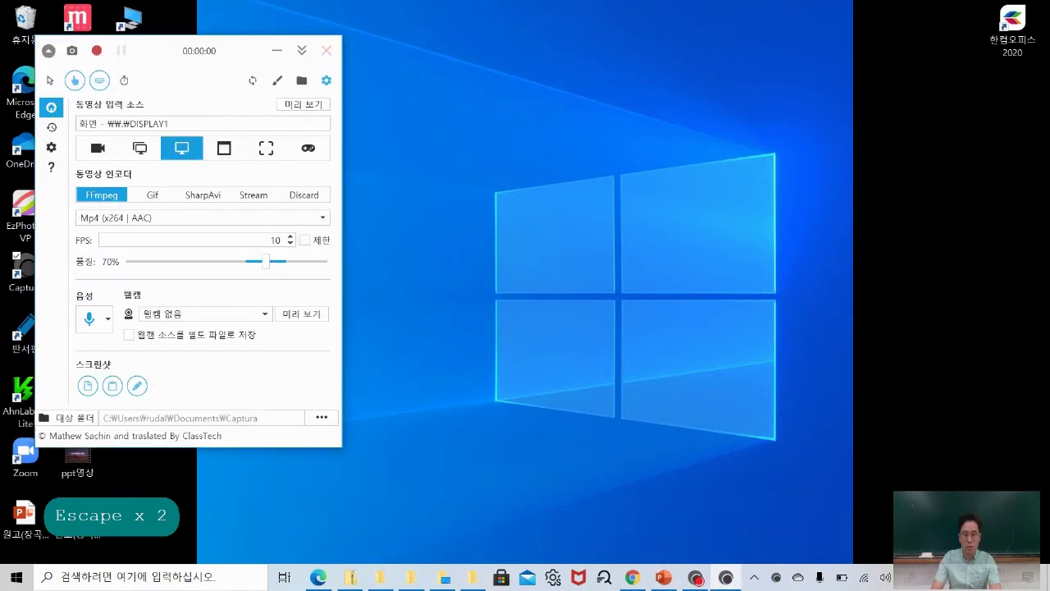
left_click_drag(236, 47, 266, 35)
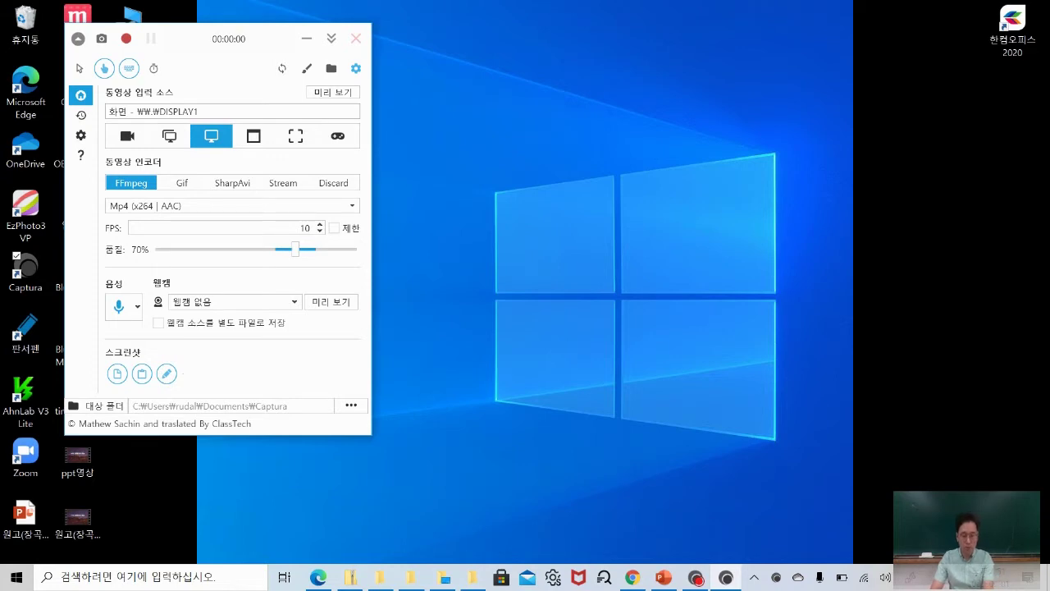
Circle the cursor, click and keystroke options, then disable keystrokes and enable the mouse cursor.
key("ctrl+1")
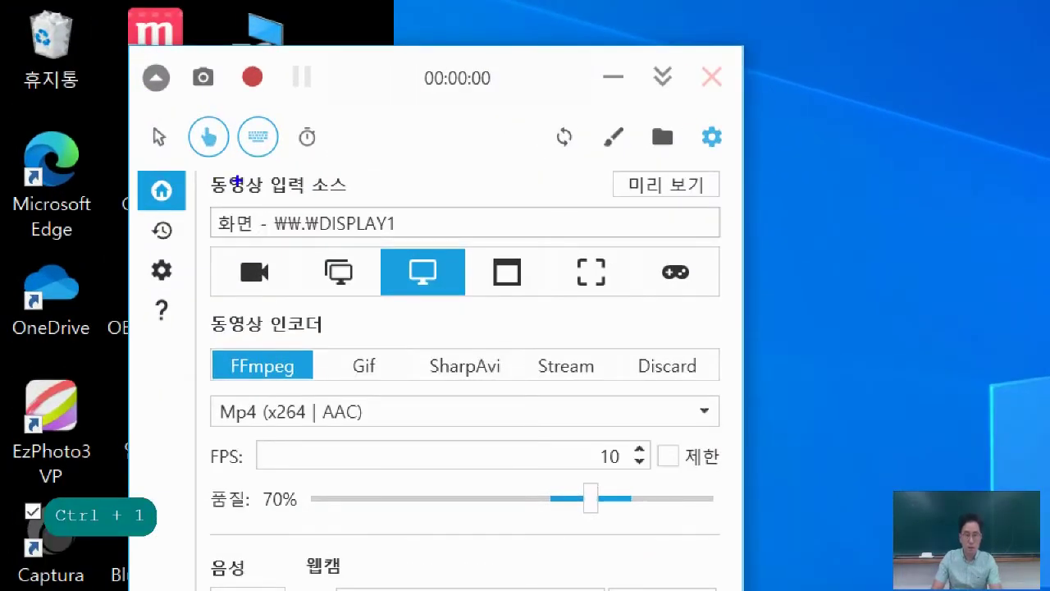
mouse_move(228, 157)
left_mouse_down()
mouse_move(179, 138)
mouse_move(215, 110)
mouse_move(227, 116)
mouse_move(225, 157)
mouse_move(194, 156)
mouse_move(192, 131)
left_mouse_up()
mouse_move(148, 163)
left_mouse_down()
mouse_move(136, 156)
mouse_move(151, 118)
mouse_move(164, 168)
mouse_move(144, 119)
left_mouse_up()
mouse_move(190, 162)
left_mouse_down()
mouse_move(226, 164)
mouse_move(210, 100)
mouse_move(237, 150)
left_mouse_up()
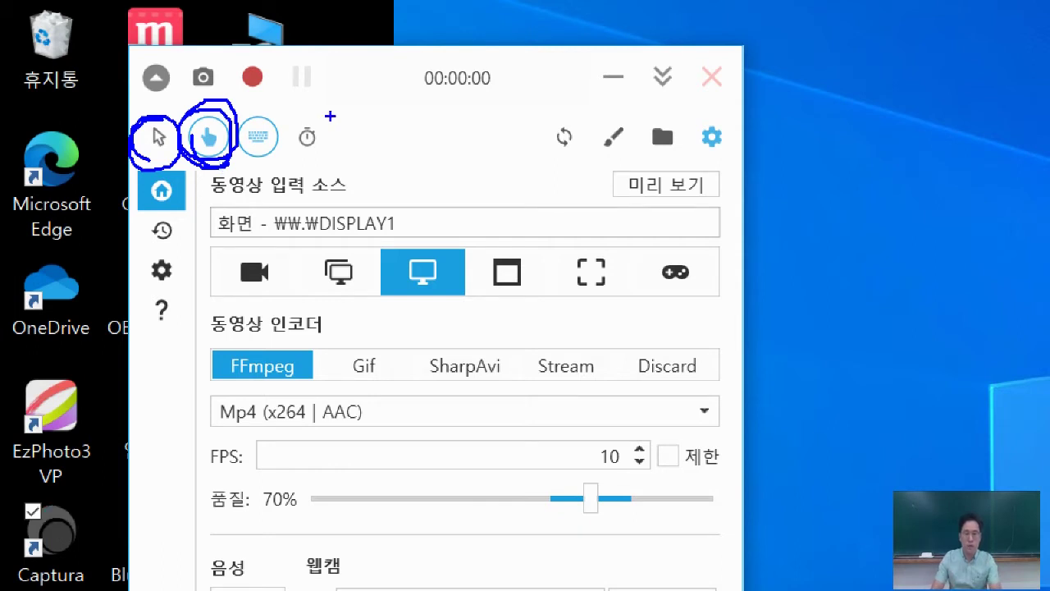
mouse_move(253, 172)
left_mouse_down()
mouse_move(247, 102)
mouse_move(277, 115)
mouse_move(246, 168)
left_mouse_up()
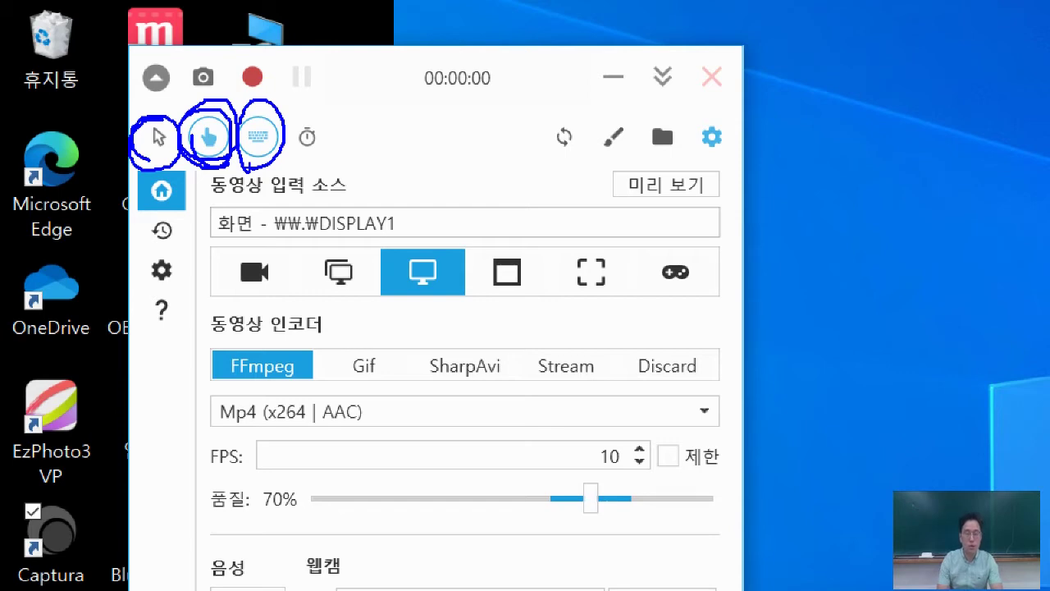
key("Escape")
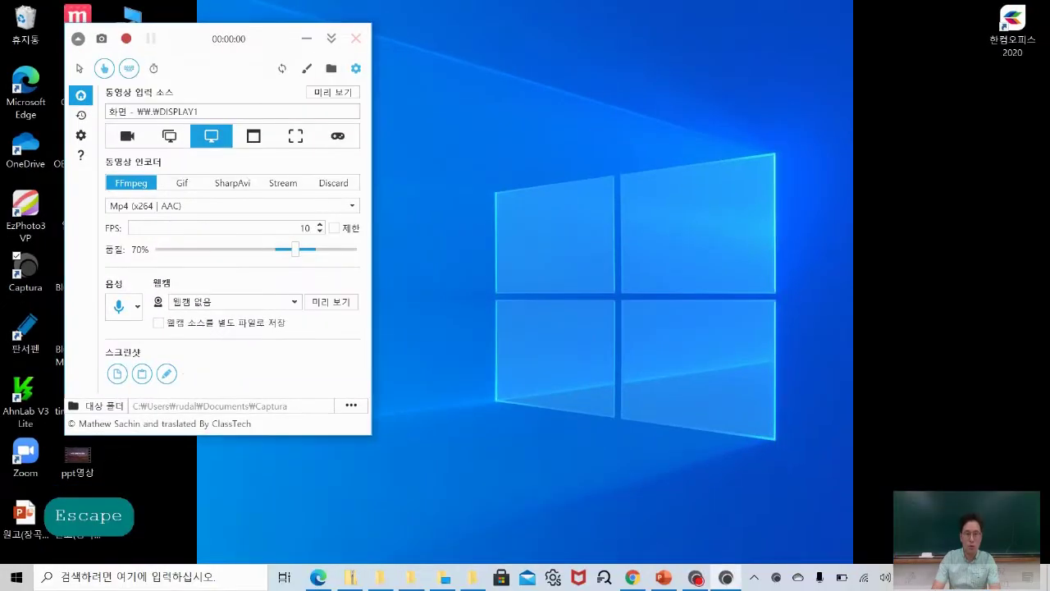
left_click(129, 68)
left_click(80, 68)
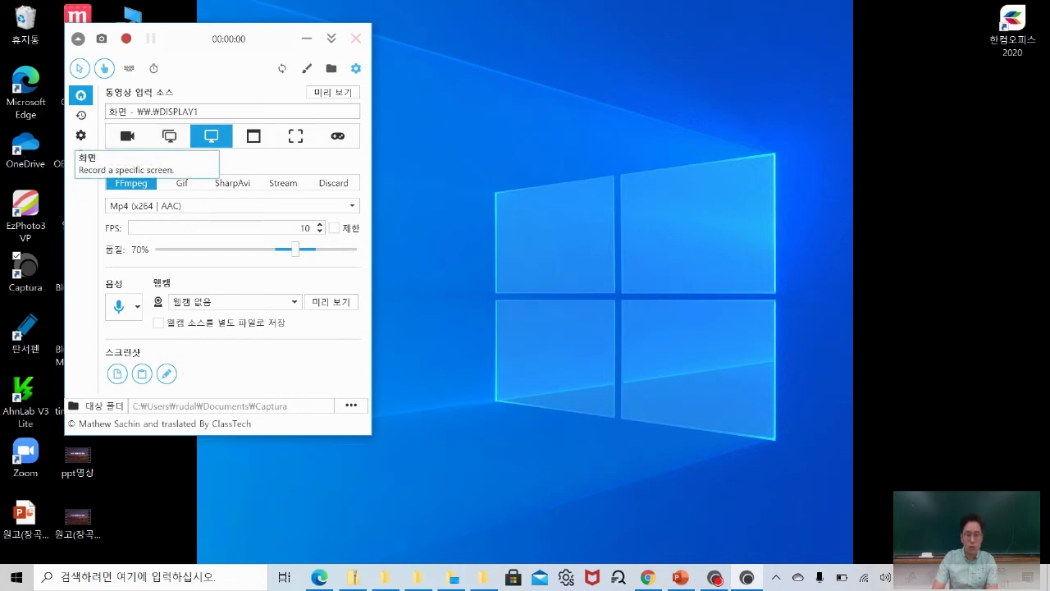
left_click(211, 135)
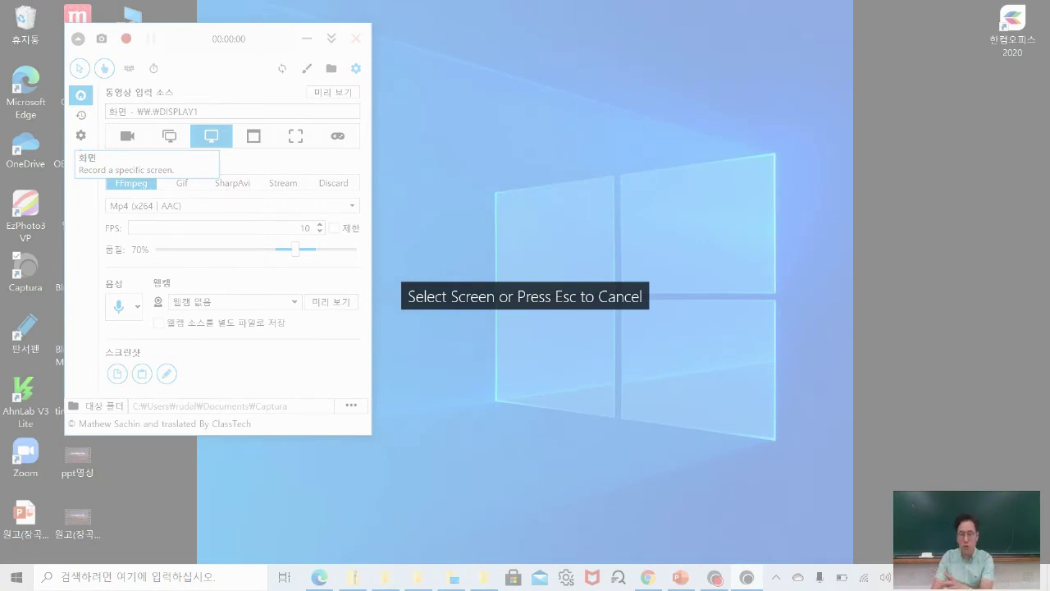
left_click(537, 291)
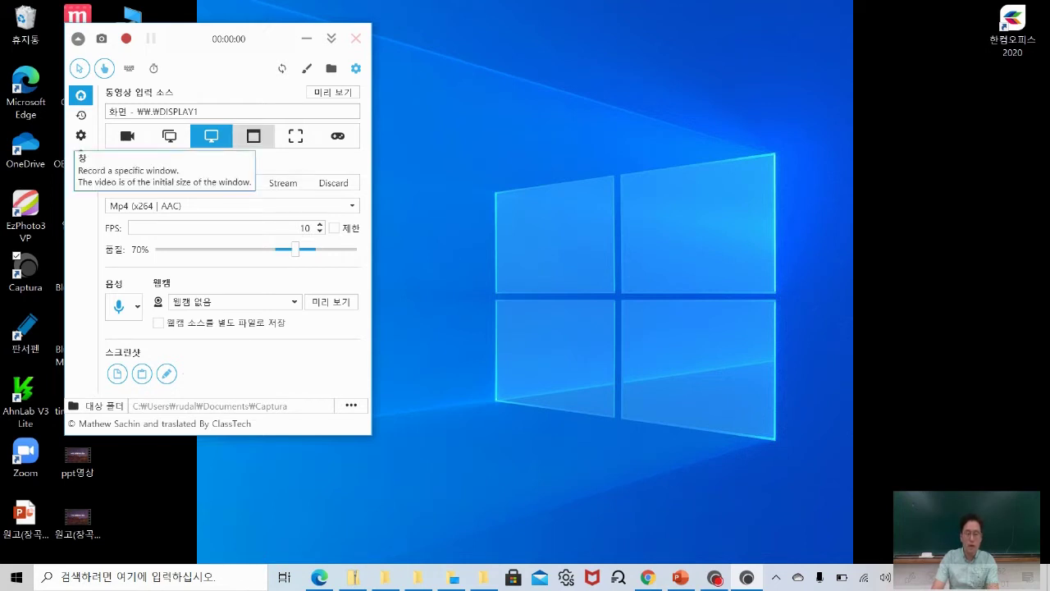
left_click(253, 135)
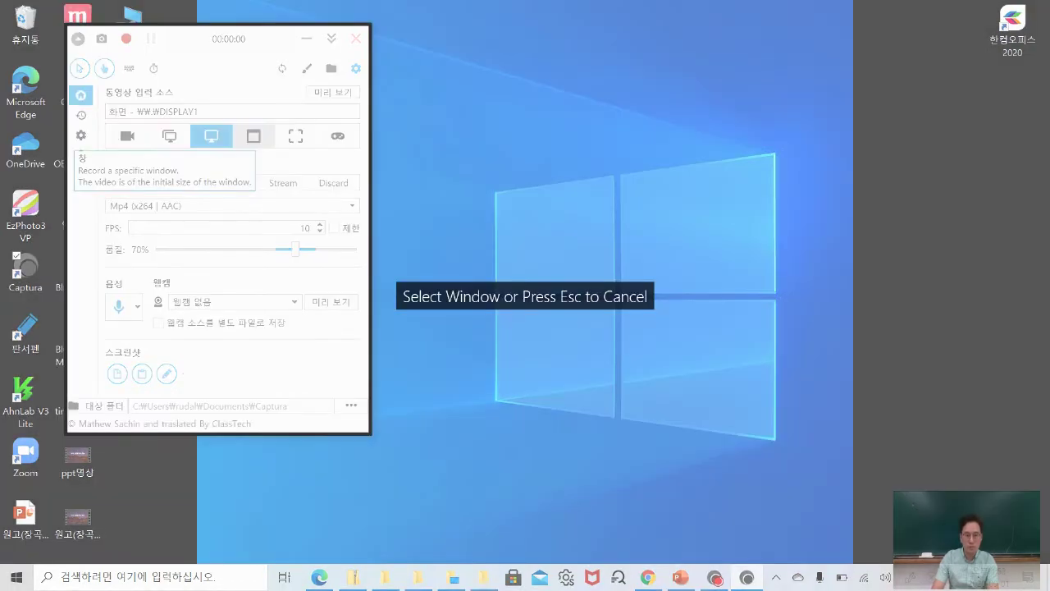
key("Escape")
key("Escape")
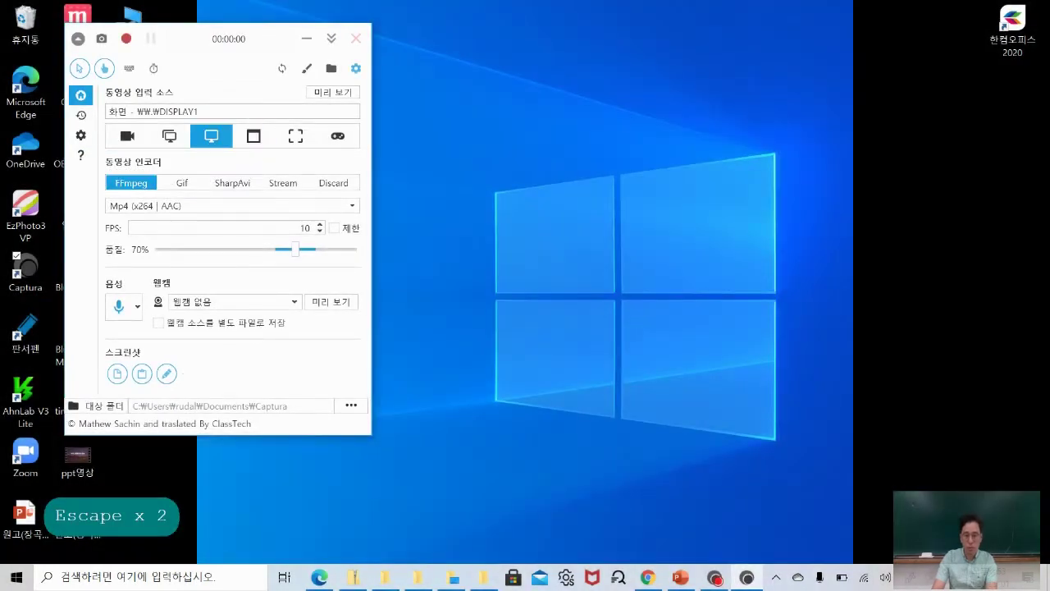
left_click(648, 577)
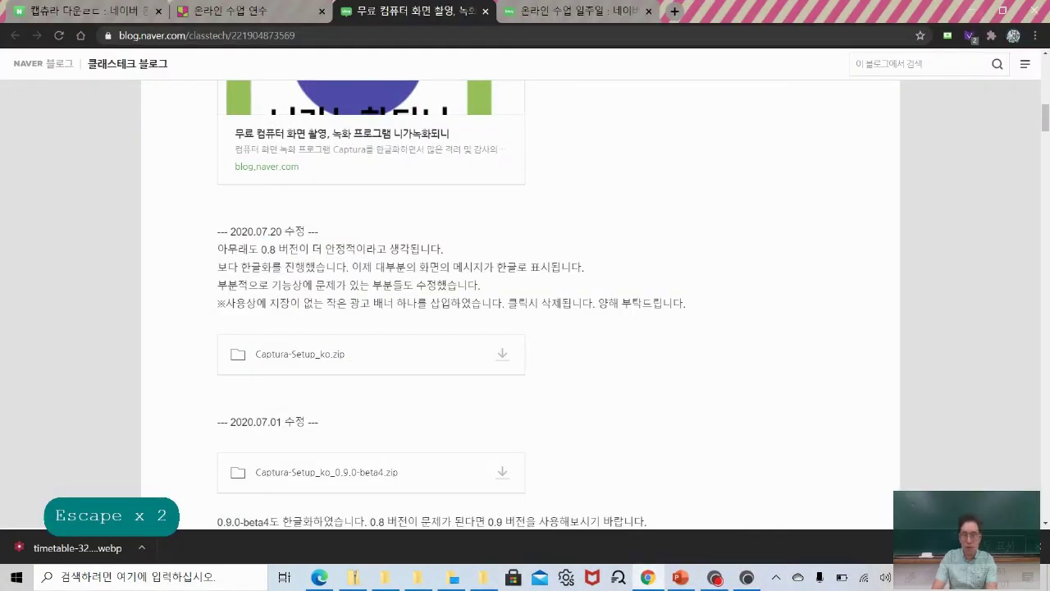
left_click(1002, 12)
left_click_drag(723, 33, 829, 45)
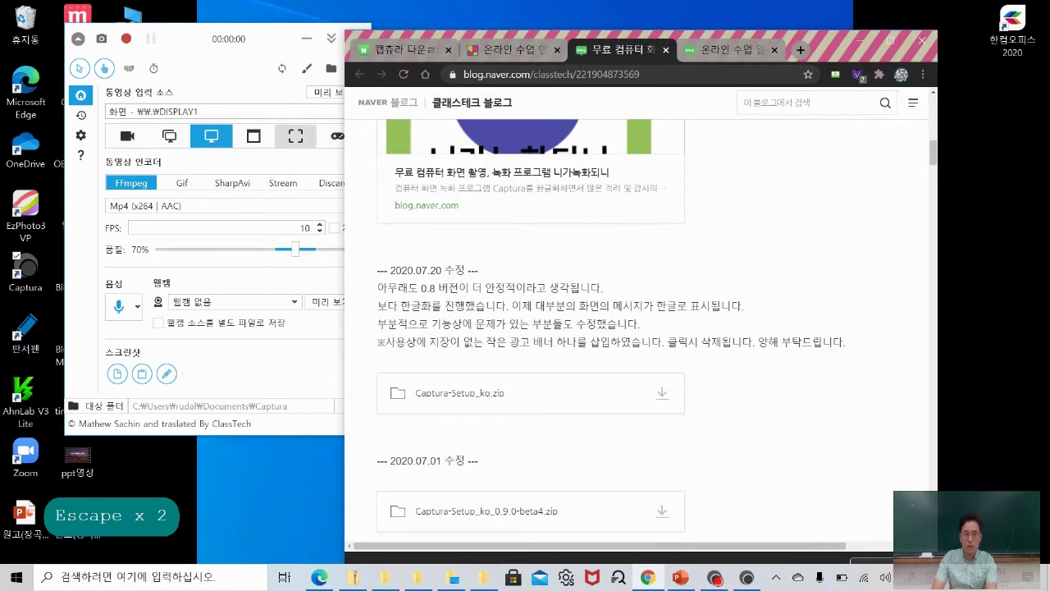
left_click(253, 136)
left_click(254, 135)
left_click(774, 218)
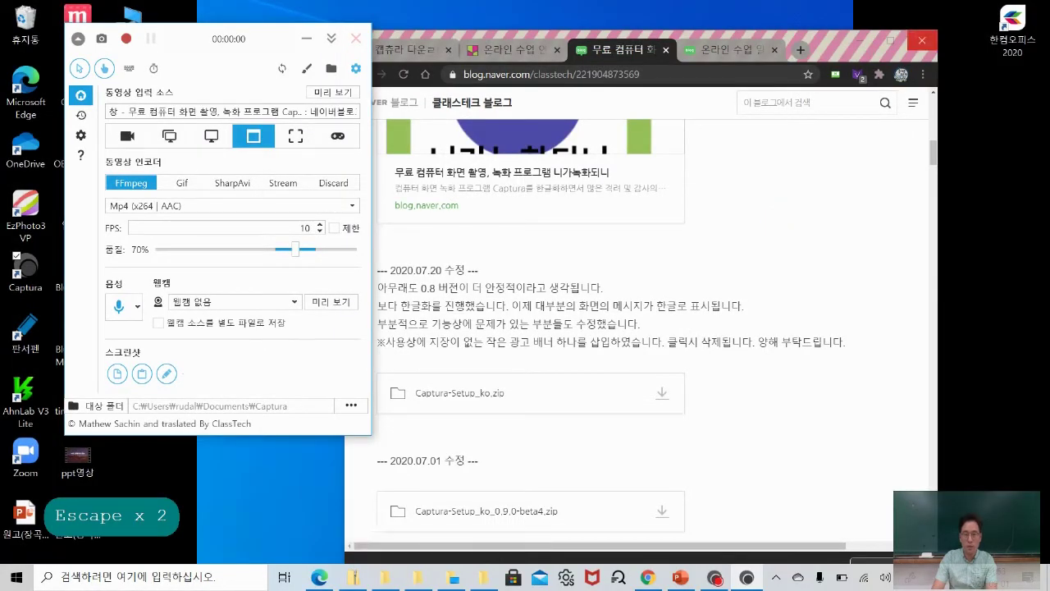
left_click(211, 136)
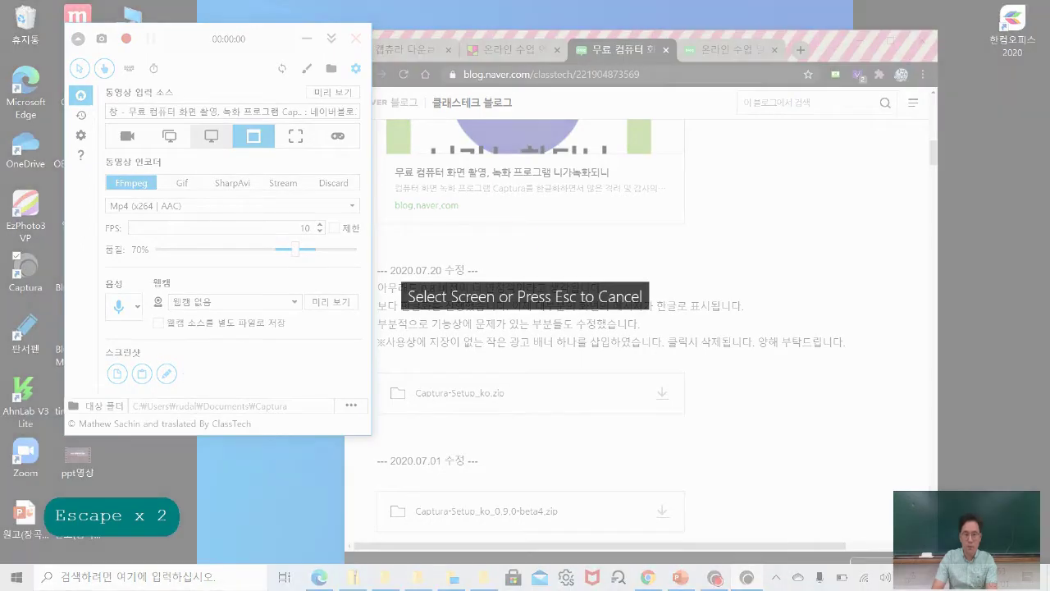
left_click(656, 205)
left_click(923, 41)
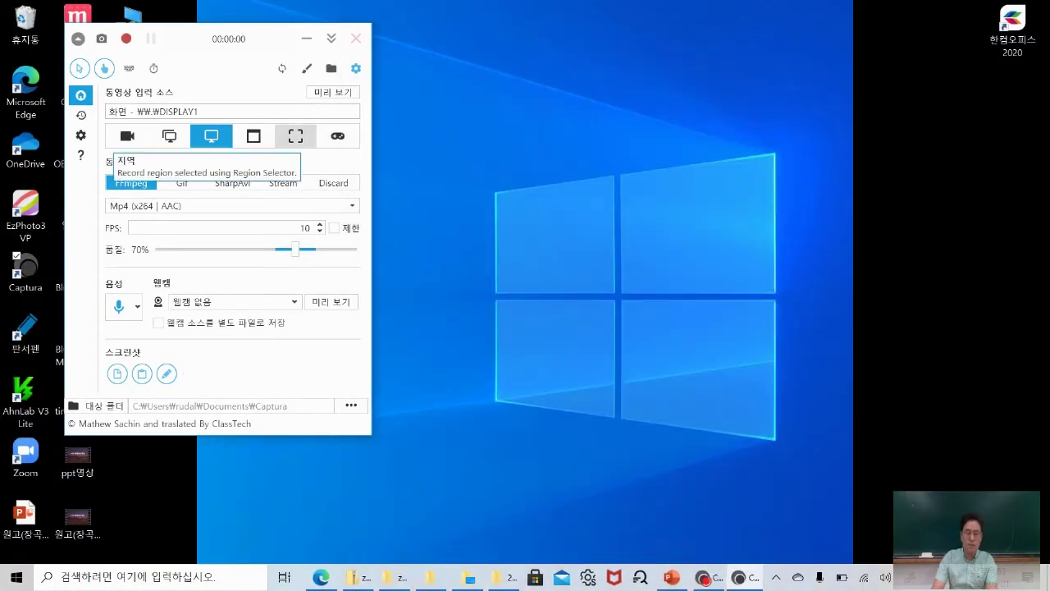
Switch to a custom region at the top-left, widen it, and try the pen and eraser.
left_click(296, 135)
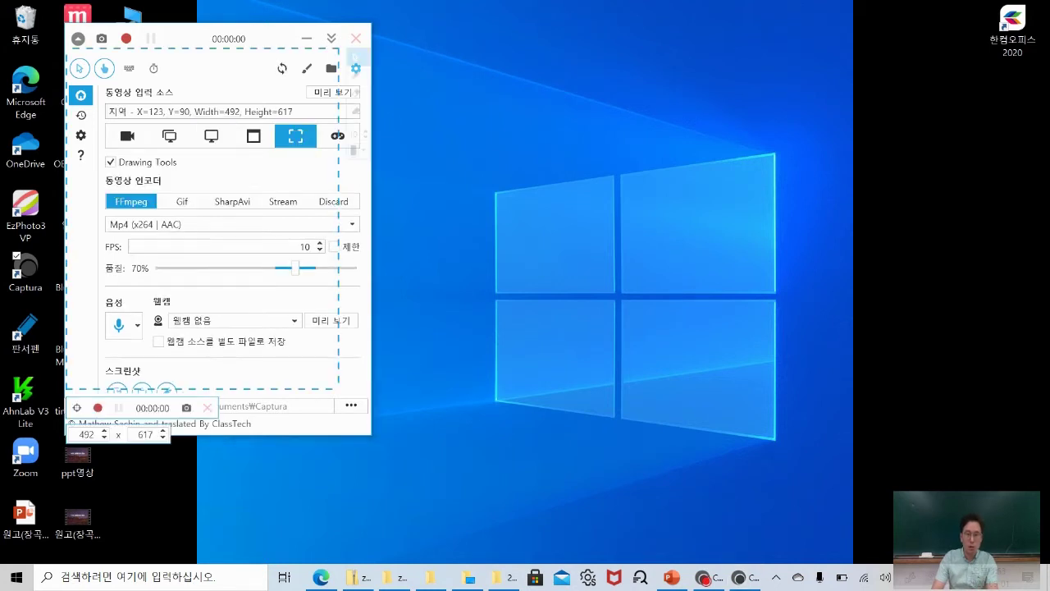
left_click_drag(282, 47, 230, 10)
left_click_drag(288, 174, 913, 204)
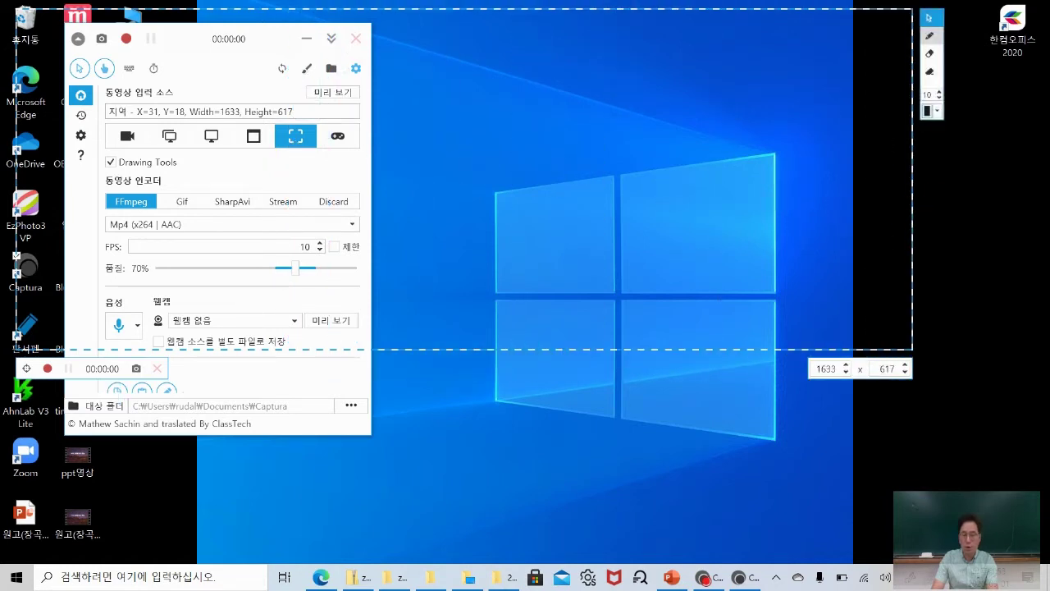
left_click(929, 35)
mouse_move(727, 81)
left_mouse_down()
mouse_move(801, 164)
mouse_move(790, 134)
mouse_move(722, 129)
mouse_move(706, 110)
mouse_move(730, 84)
mouse_move(701, 128)
mouse_move(722, 139)
left_mouse_up()
left_click(927, 54)
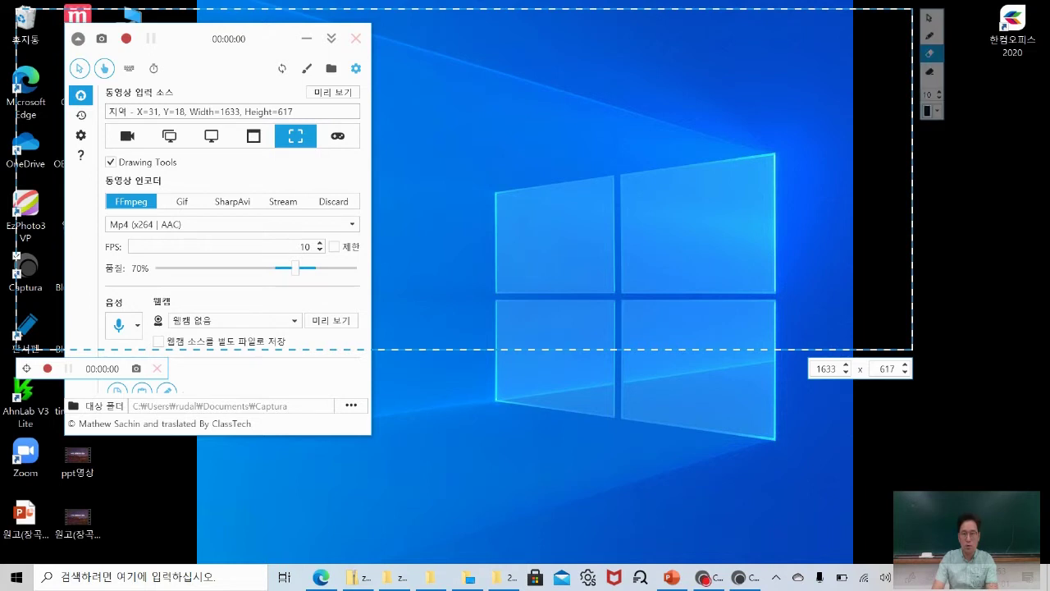
Resize the capture region to 1791×968 and draw a stroke with a cyan-shifted pen.
left_click_drag(913, 129, 998, 141)
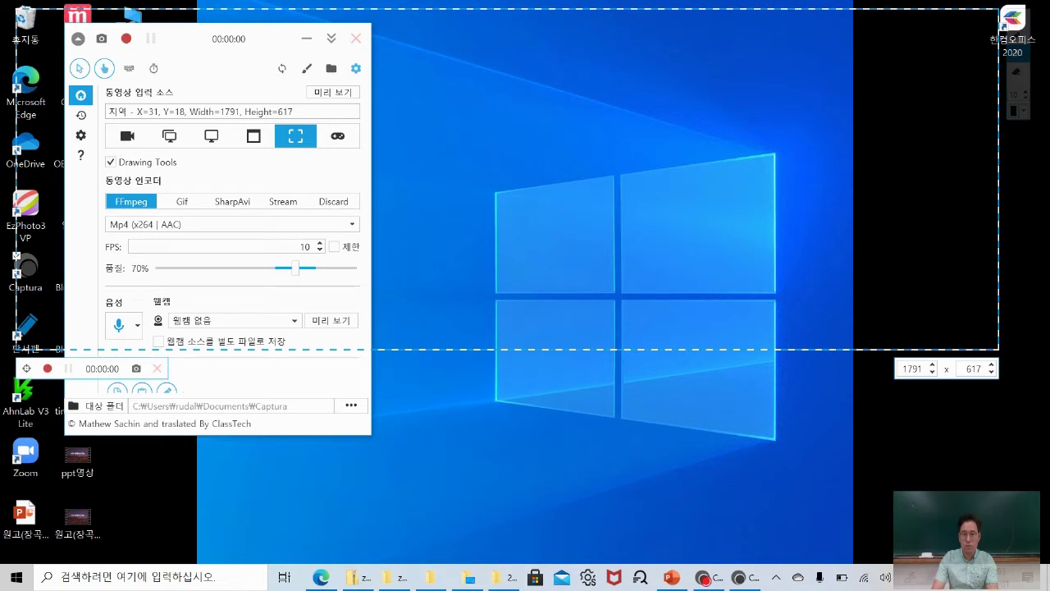
left_click_drag(729, 350, 729, 542)
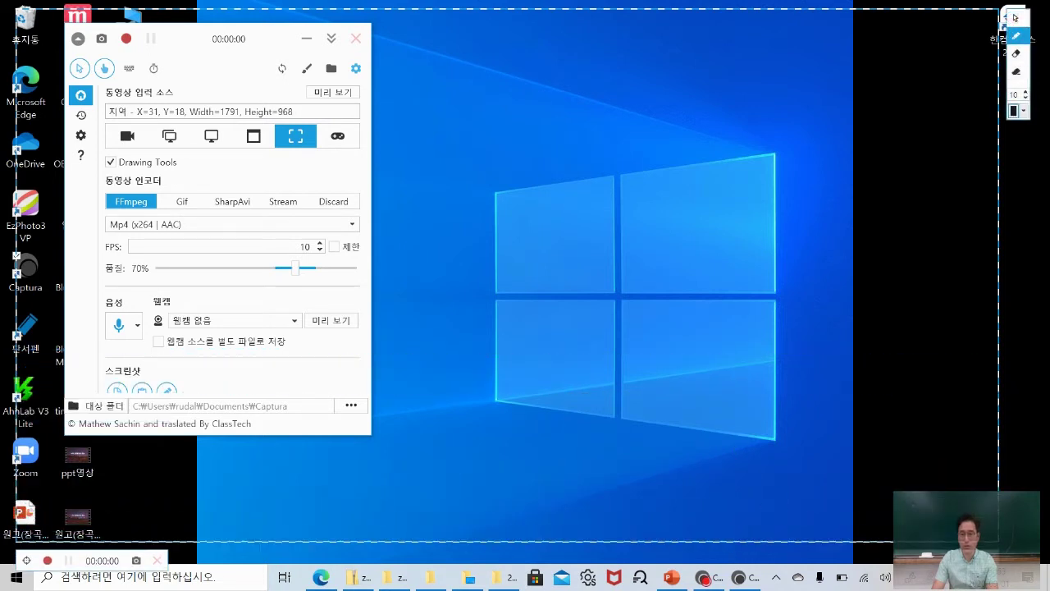
left_click(1014, 111)
left_click(1019, 161)
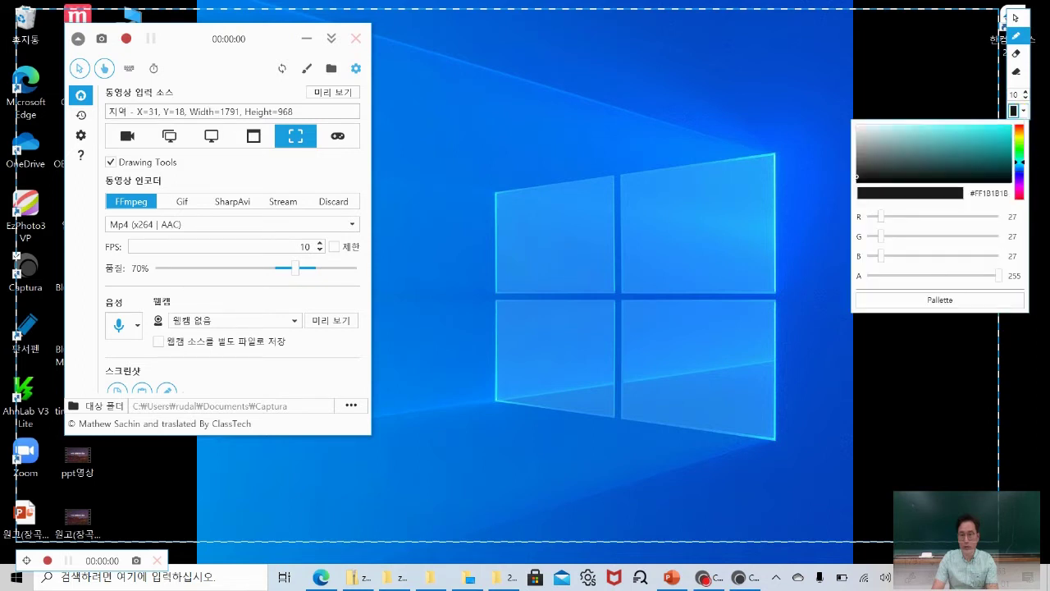
left_click_drag(812, 88, 761, 193)
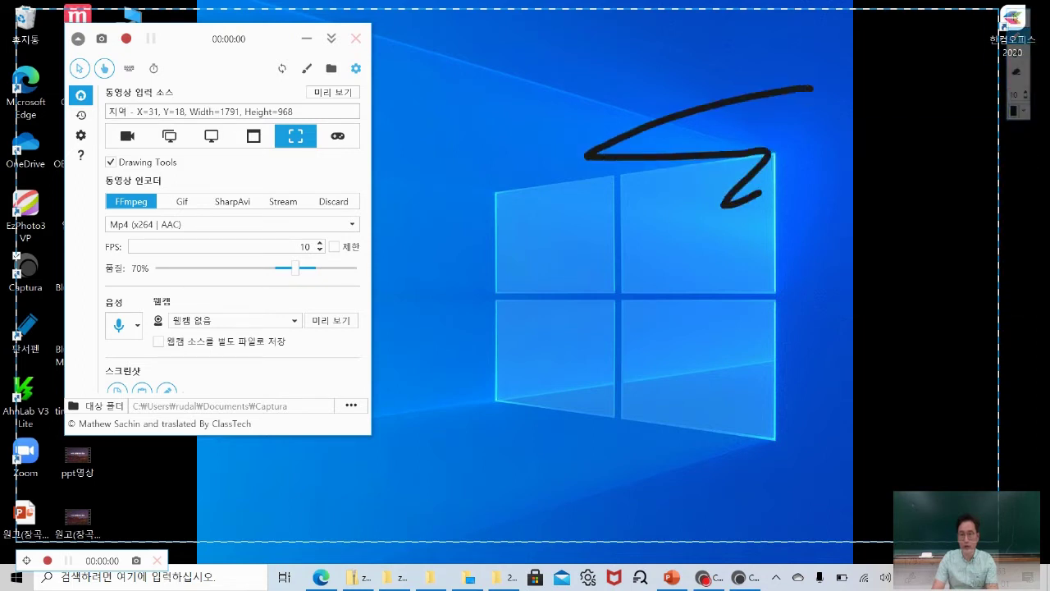
Set the pen to dark red, draw a red zigzag across the desktop, and stop drawing.
left_click(1016, 112)
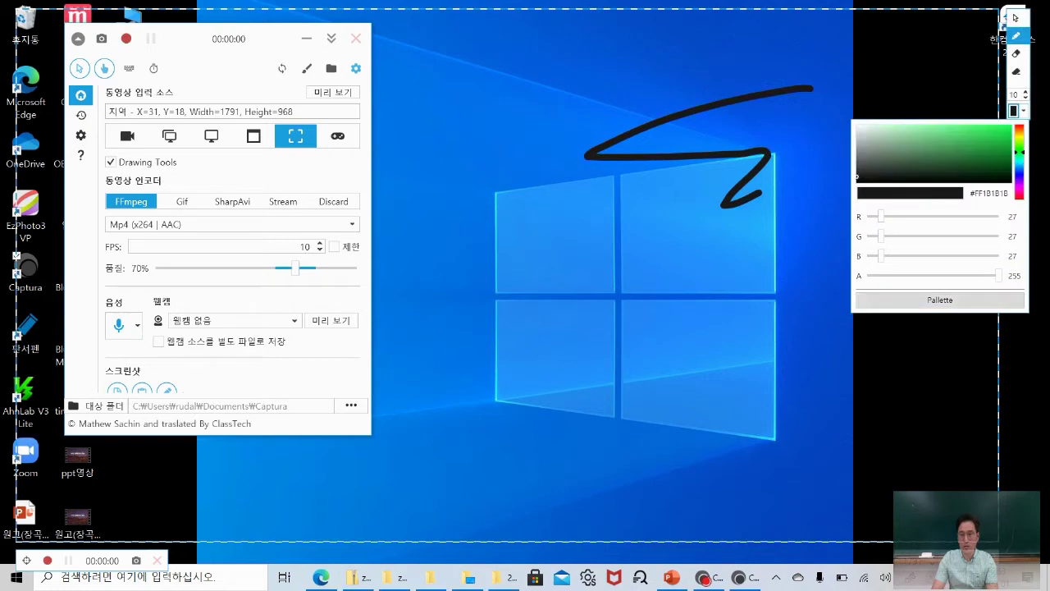
mouse_move(619, 216)
left_mouse_down()
mouse_move(698, 235)
mouse_move(732, 268)
left_mouse_up()
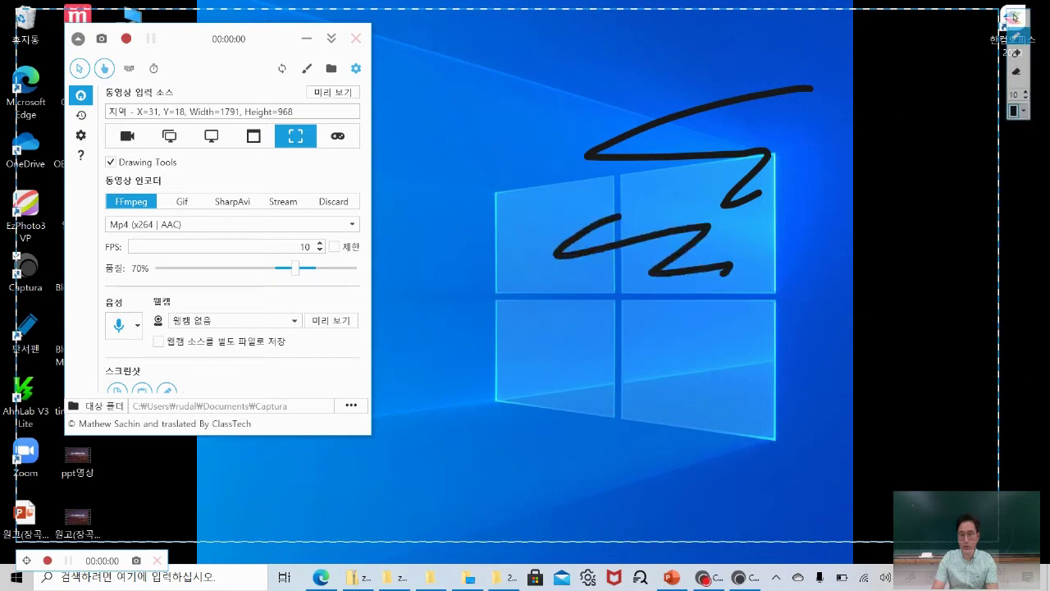
left_click(1016, 112)
left_click(1017, 153)
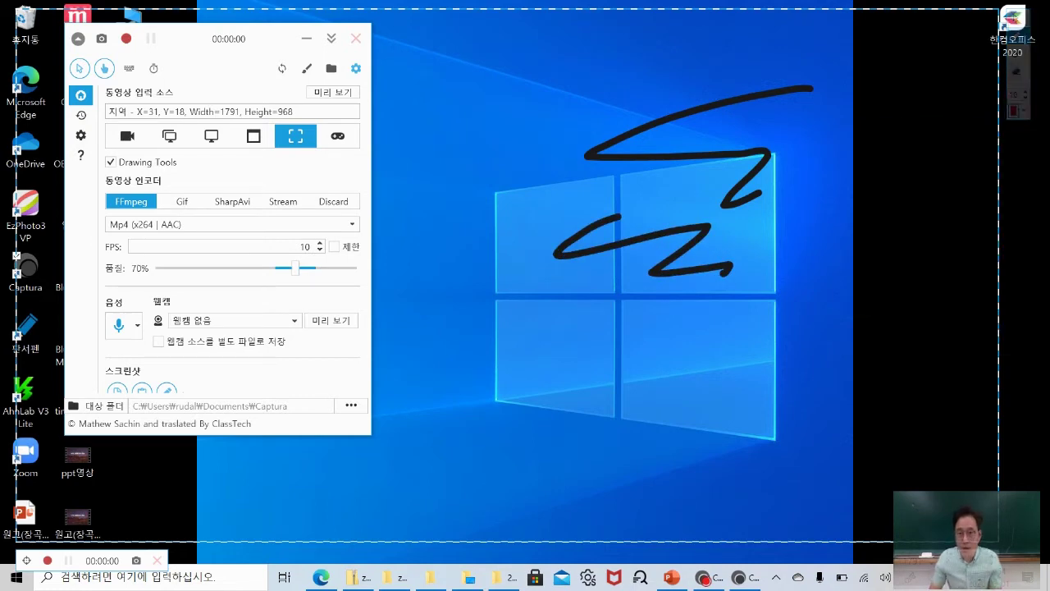
mouse_move(593, 121)
left_mouse_down()
mouse_move(537, 235)
mouse_move(656, 349)
left_mouse_up()
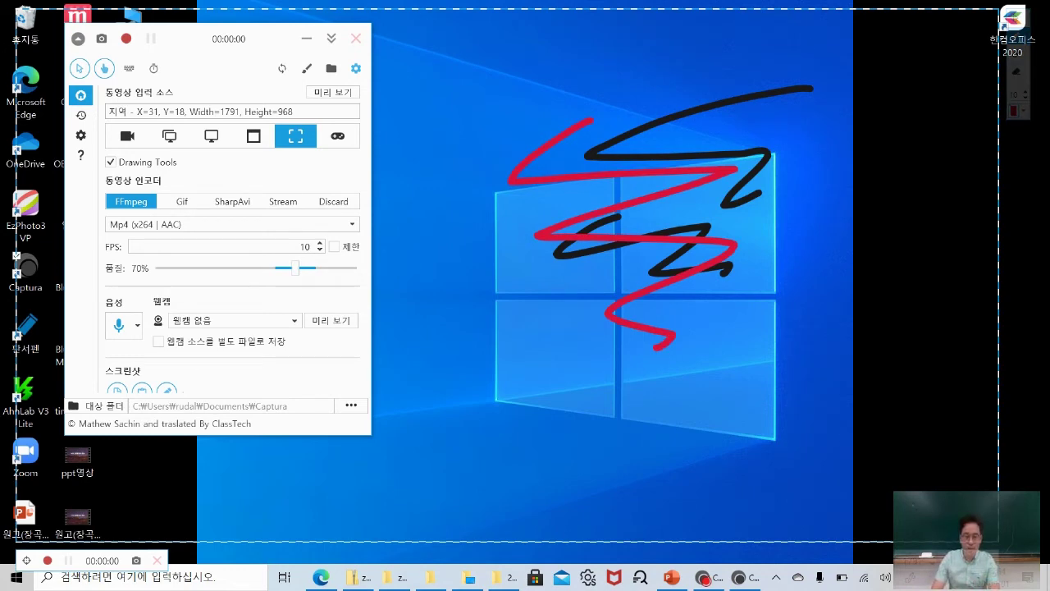
key("Escape")
key("Escape")
key("Escape")
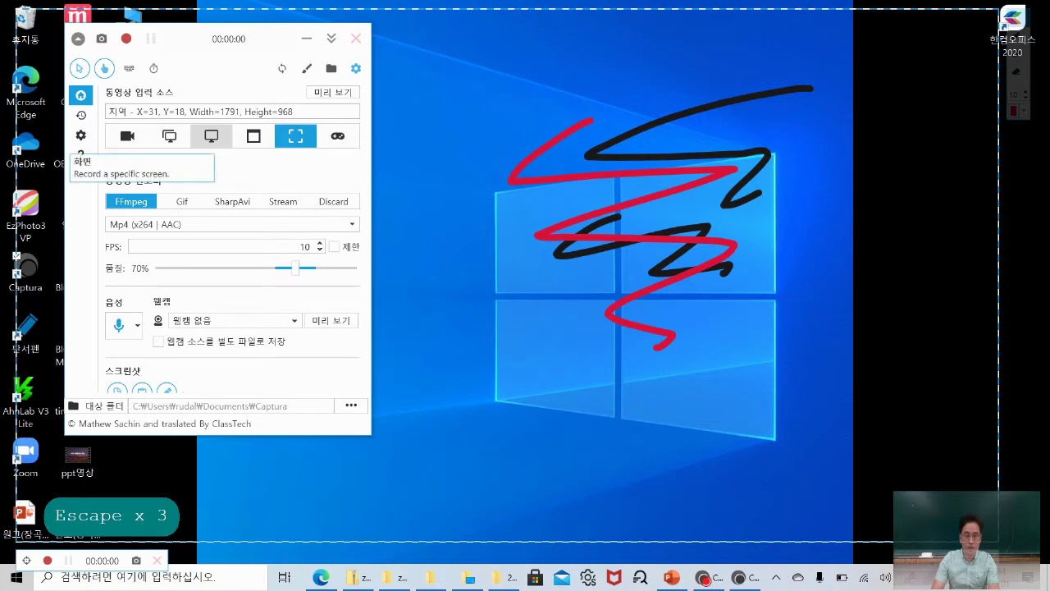
Switch the recording source to the full DISPLAY1 screen and glance at the audio source options.
left_click(211, 136)
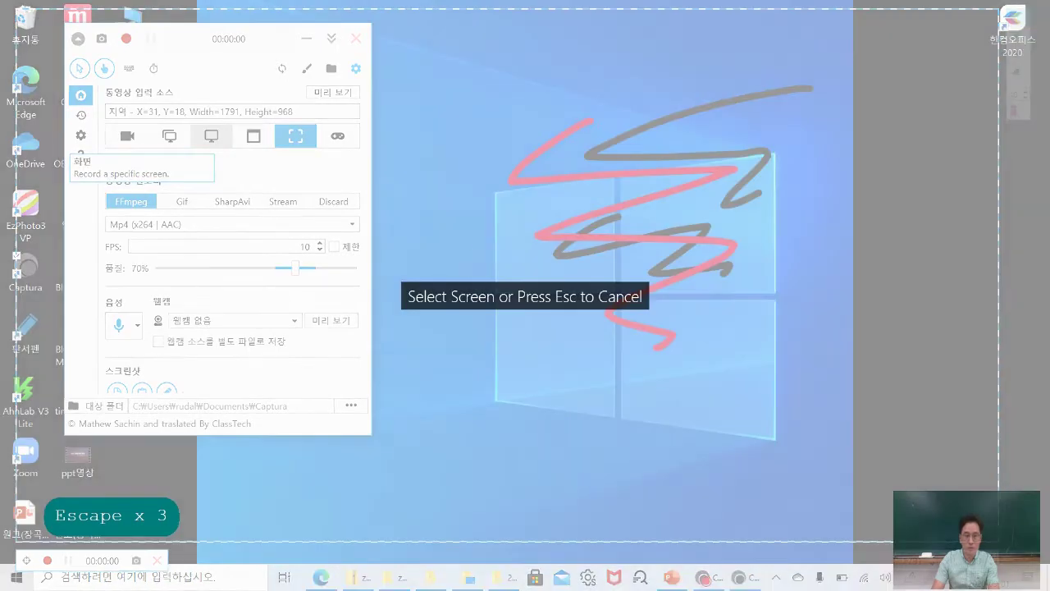
left_click(211, 136)
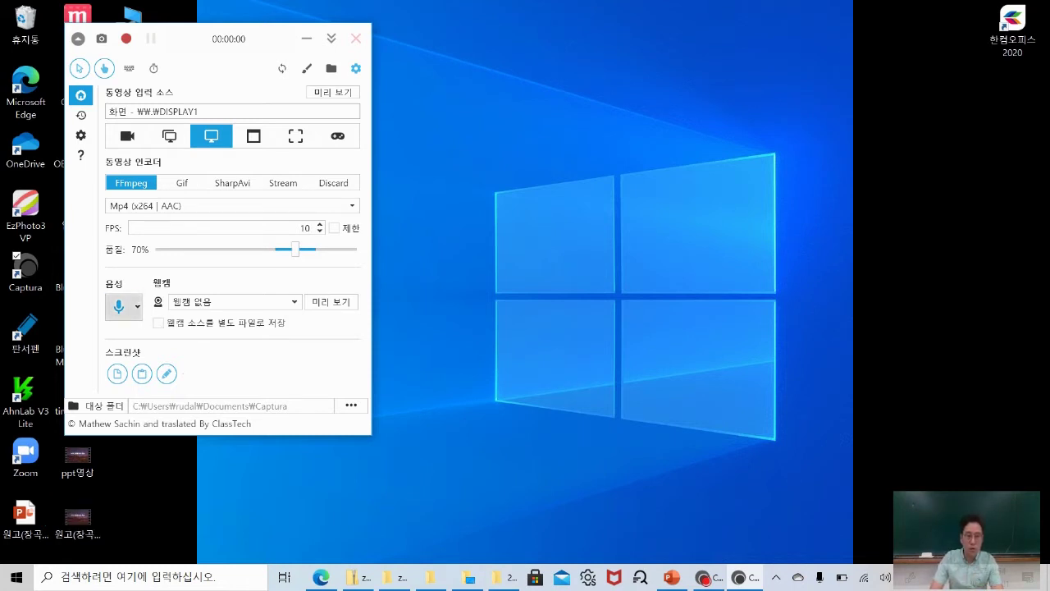
left_click(123, 306)
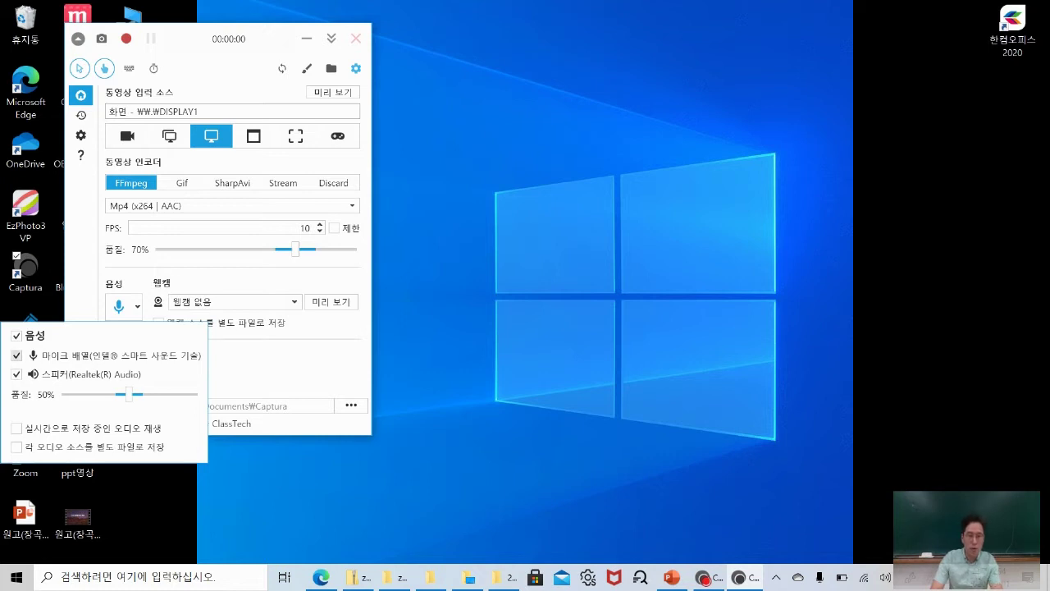
key("Escape")
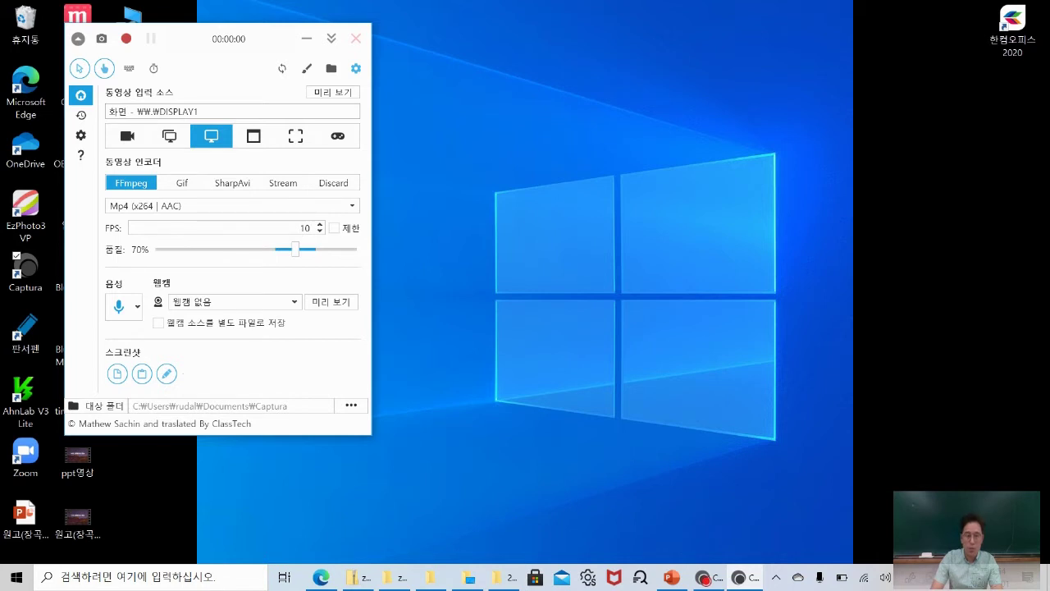
Check the webcam list without changing it and move Captura to the top-left corner.
left_click(234, 301)
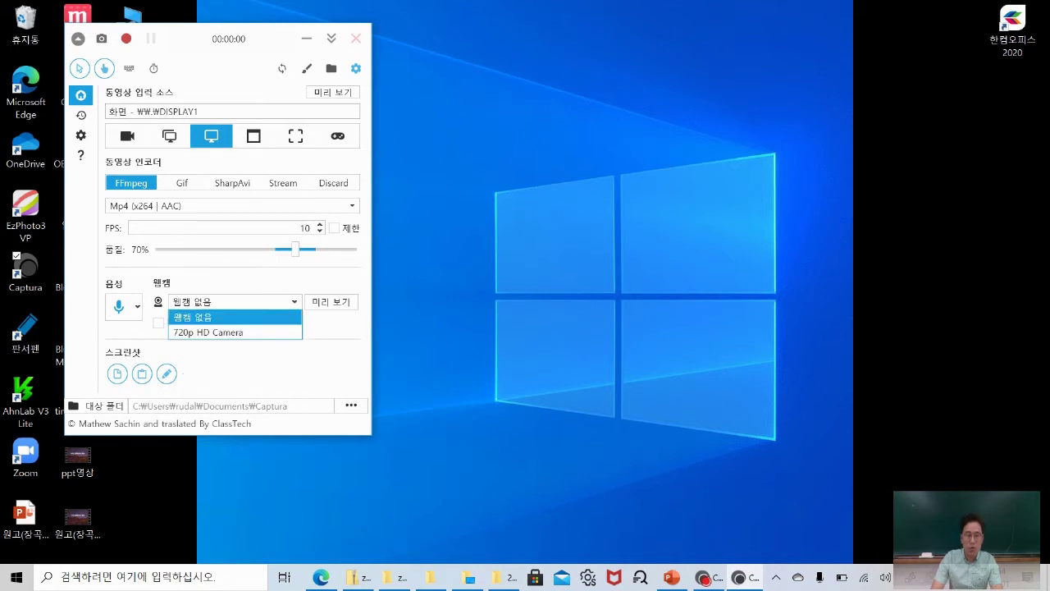
left_click(969, 233)
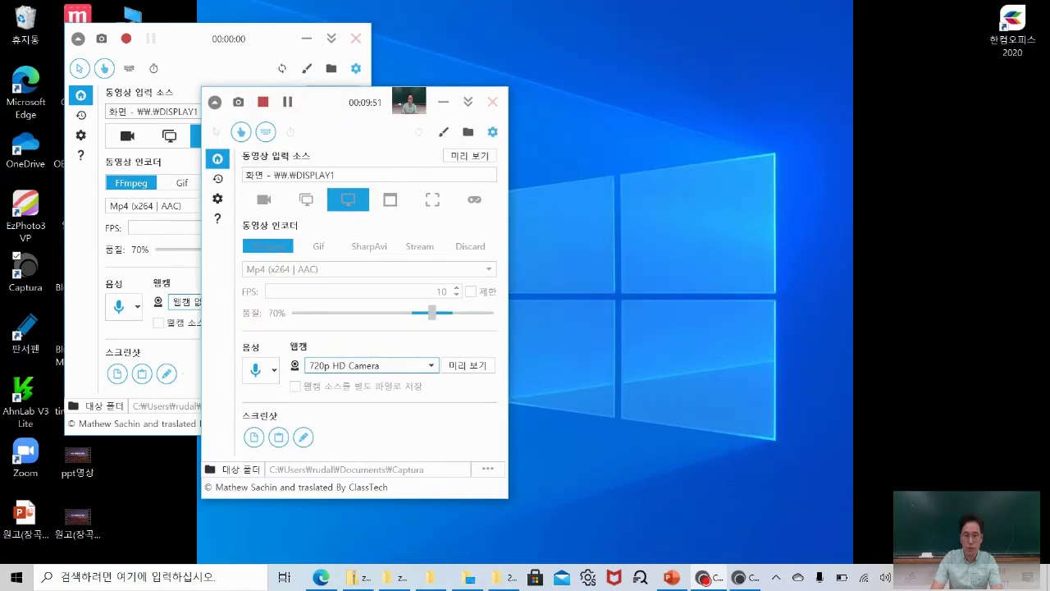
mouse_move(327, 99)
left_mouse_down()
mouse_move(134, 28)
mouse_move(175, 30)
left_mouse_up()
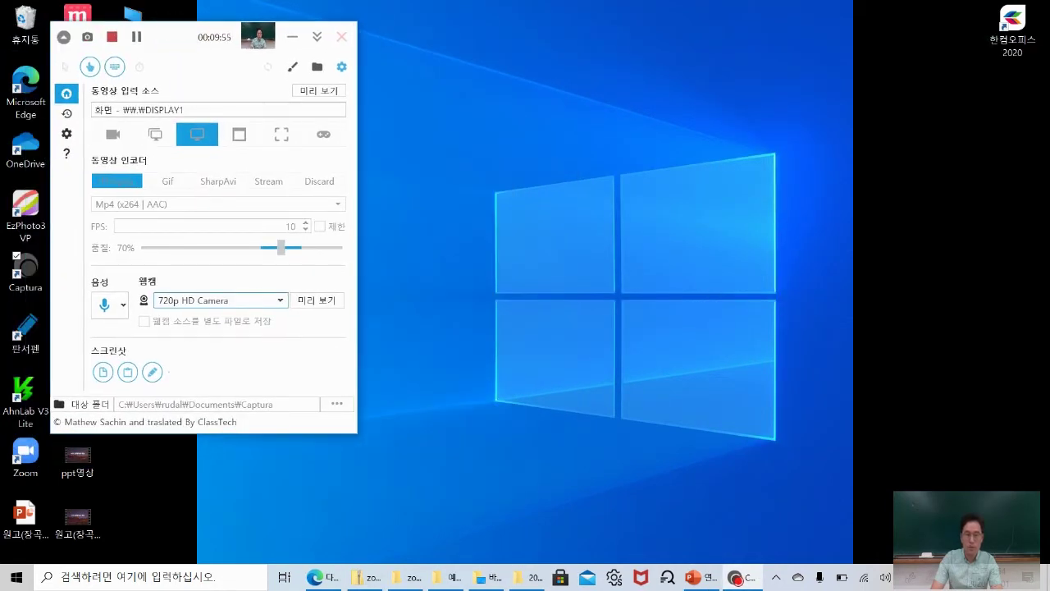
Choose 720p HD Camera as the webcam and go to the settings page.
left_click(238, 300)
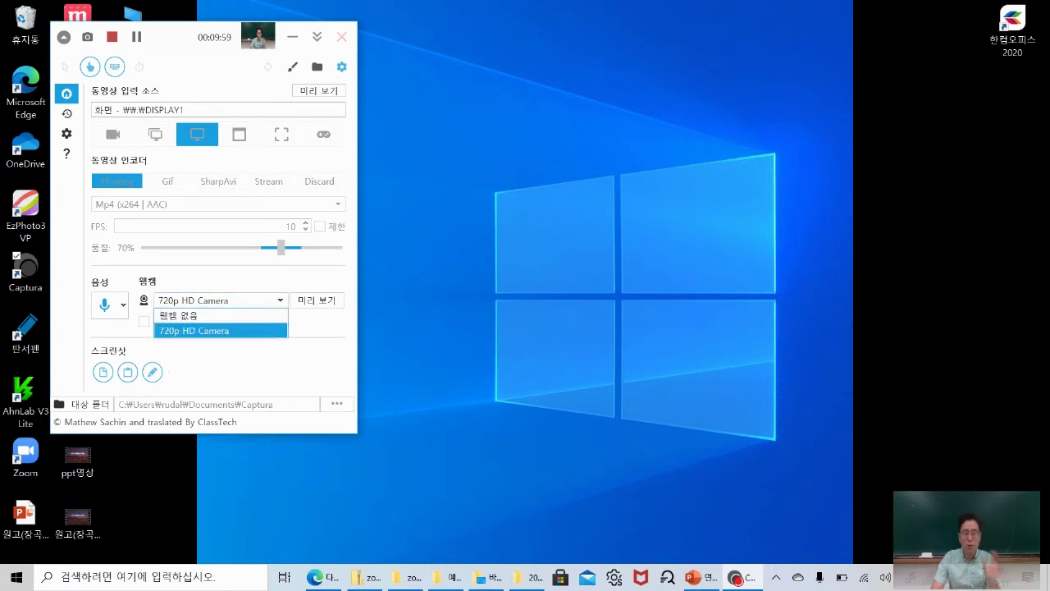
left_click(217, 330)
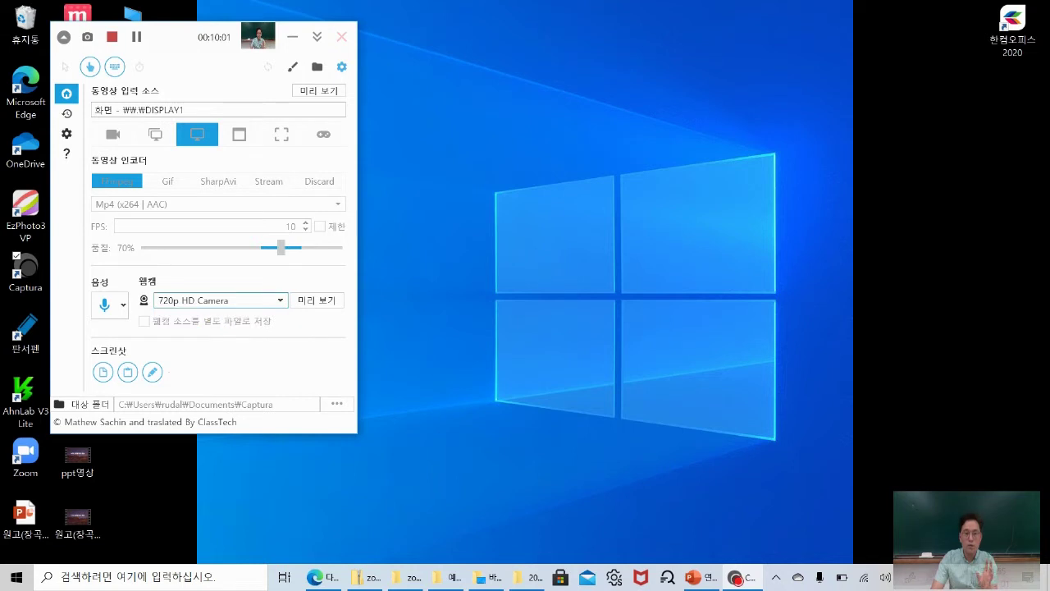
left_click(256, 284)
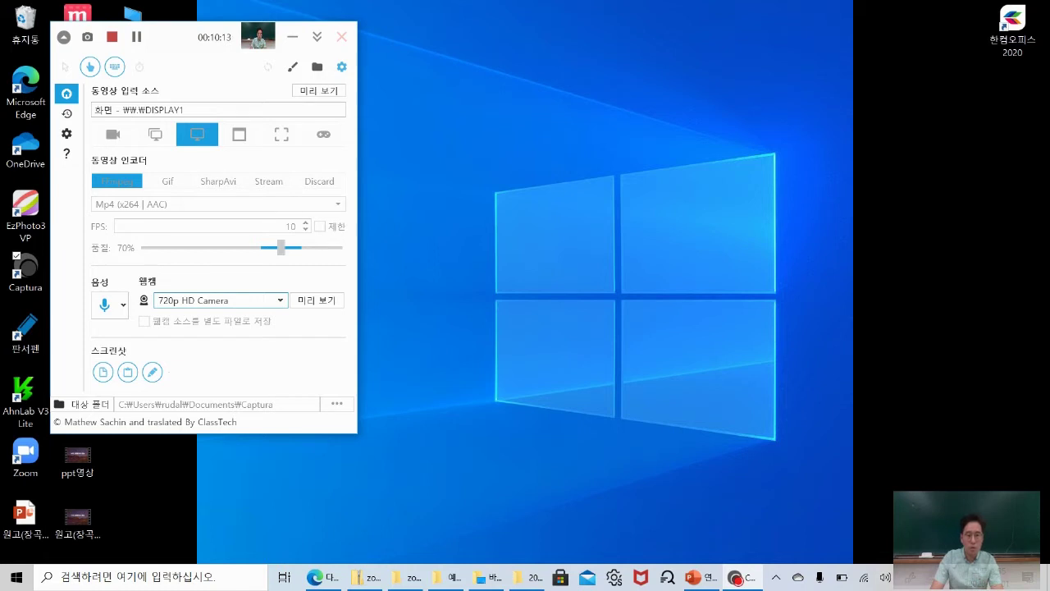
left_click(66, 133)
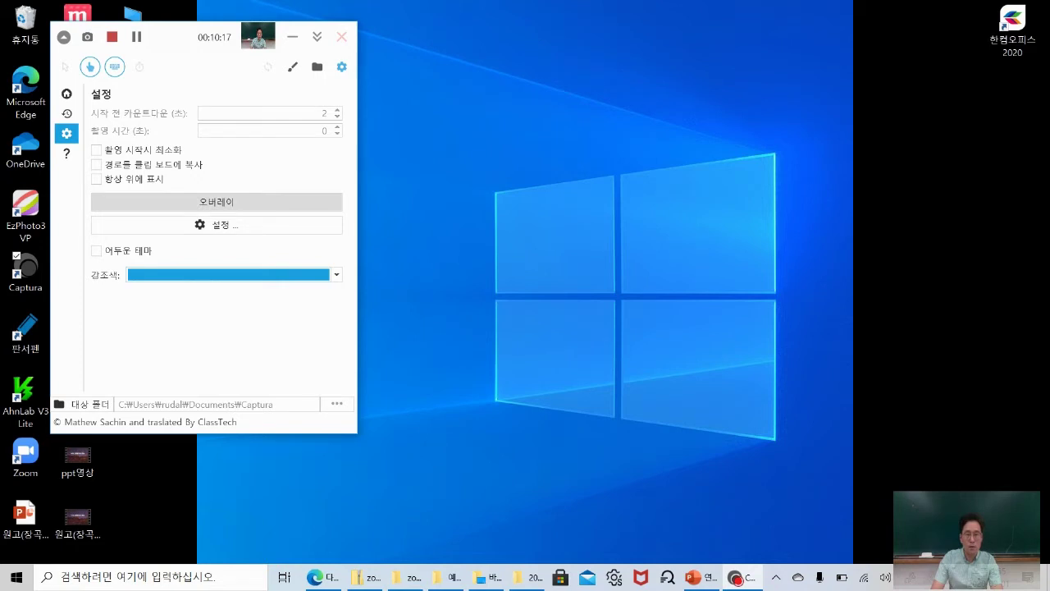
Open the maximized overlay preview and move the elapsed-time and Keystrokes overlays to the top right.
left_click(217, 203)
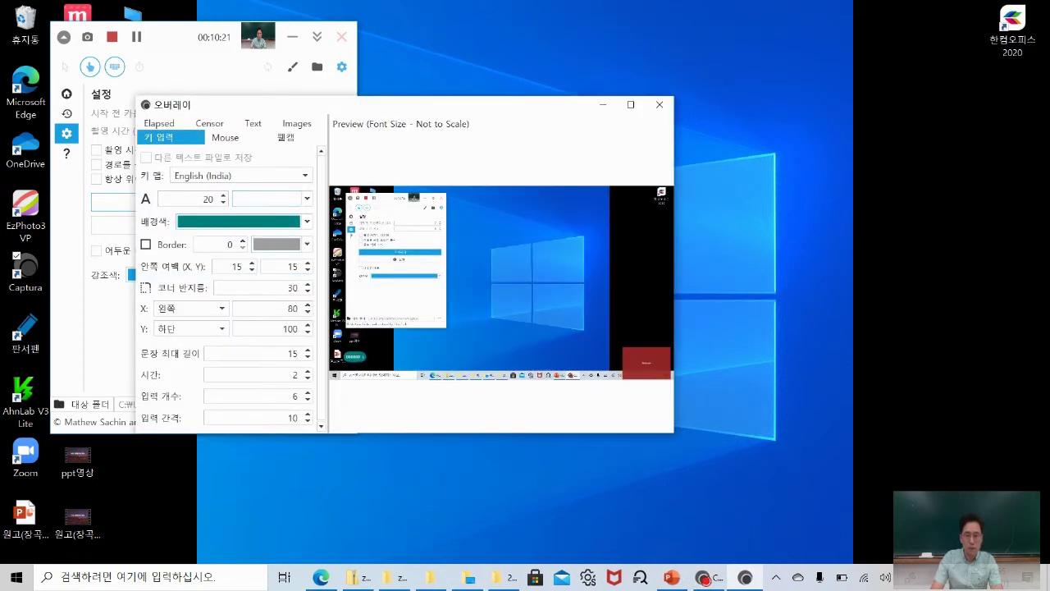
left_click(630, 104)
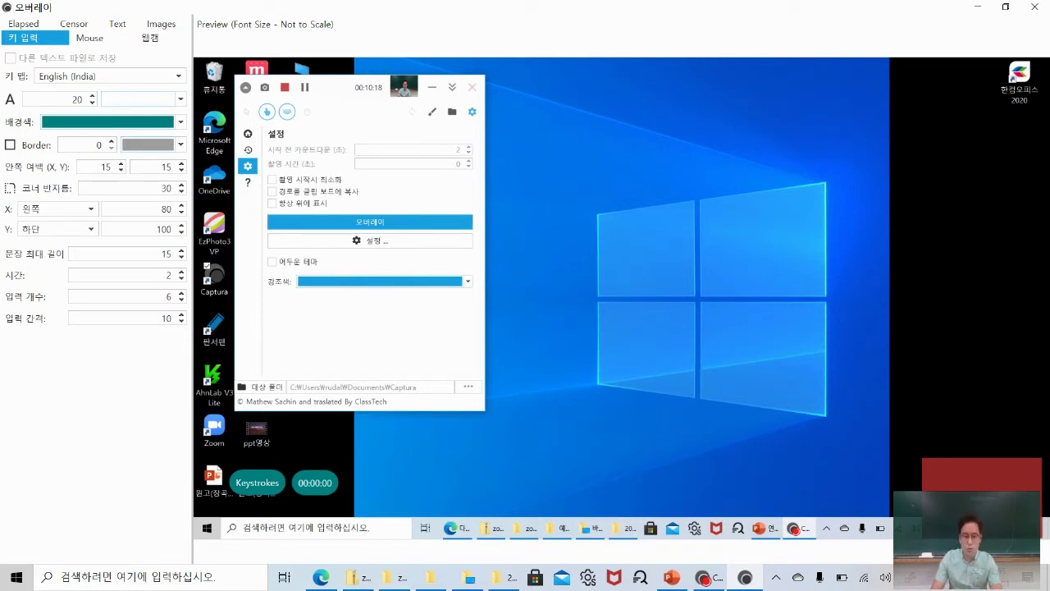
left_click_drag(315, 482, 1028, 74)
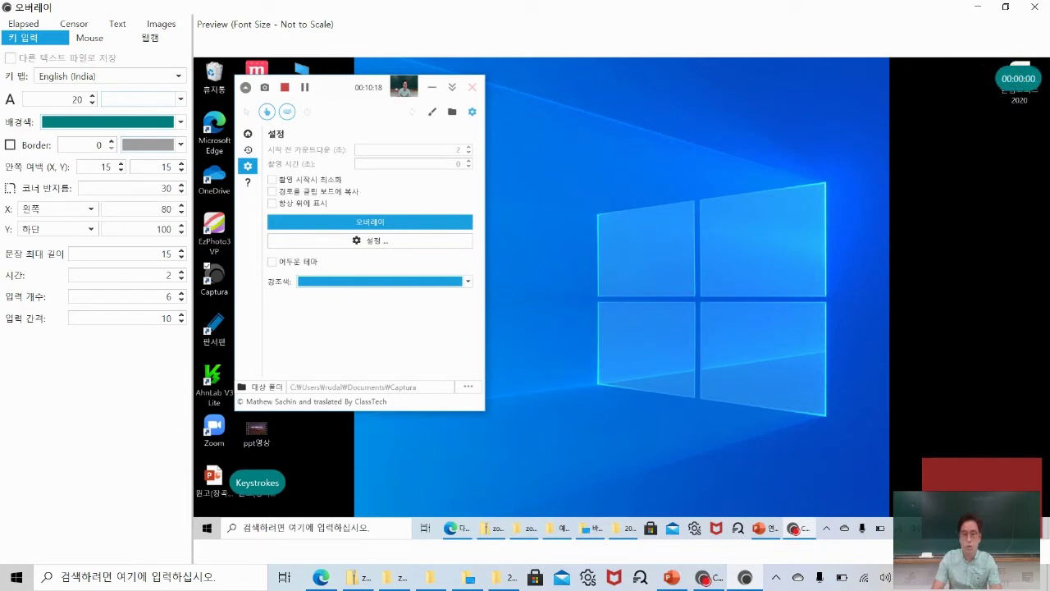
left_click_drag(257, 483, 595, 303)
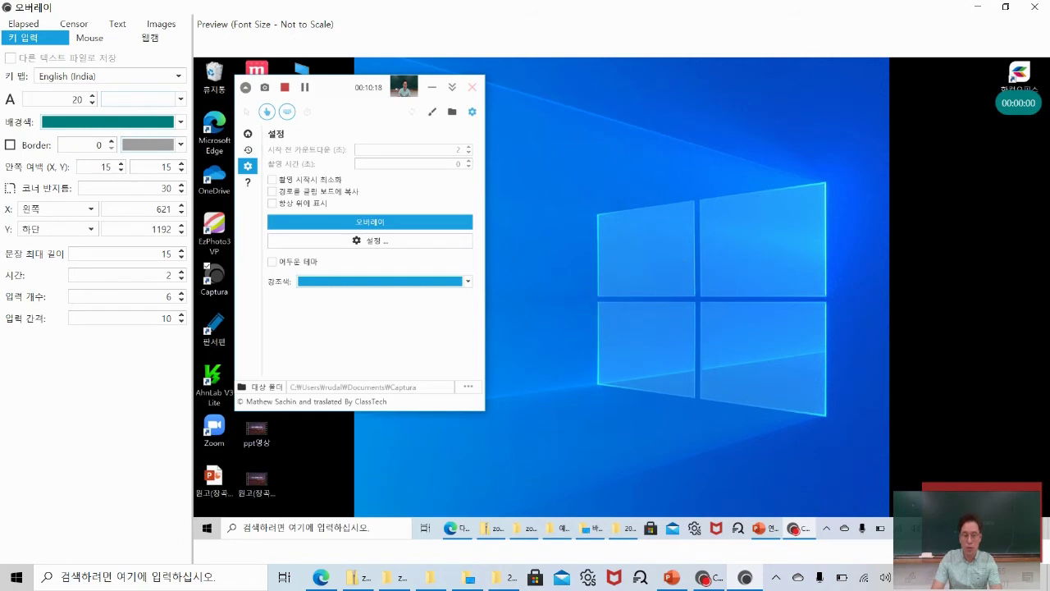
left_click(890, 88)
Place the webcam inset in the bottom-right corner, review the overlay tabs, and close Overlay.
left_click_drag(964, 496, 273, 403)
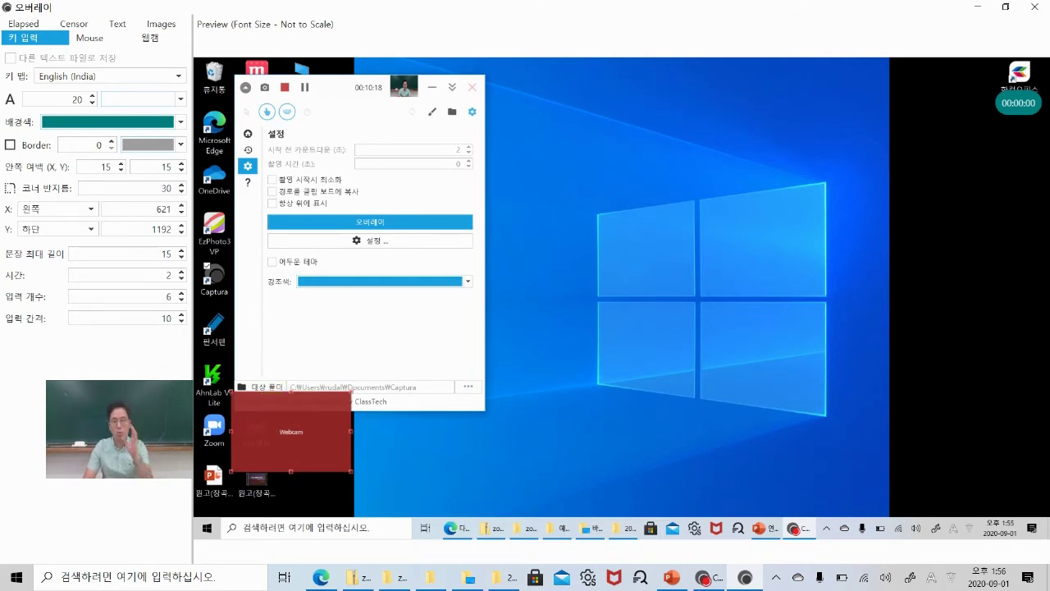
left_click_drag(274, 403, 902, 440)
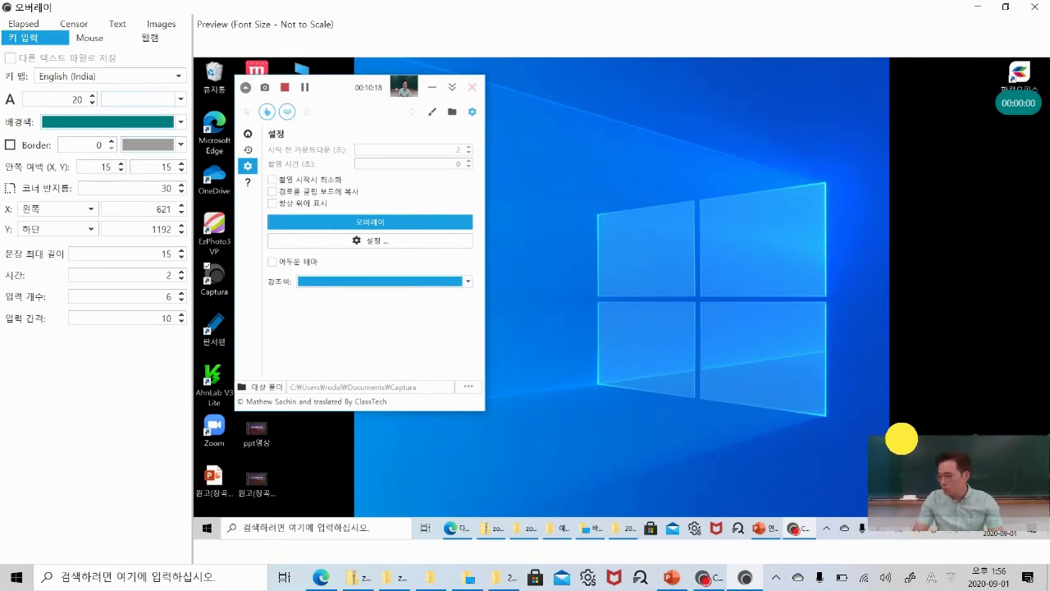
left_click_drag(902, 439, 902, 440)
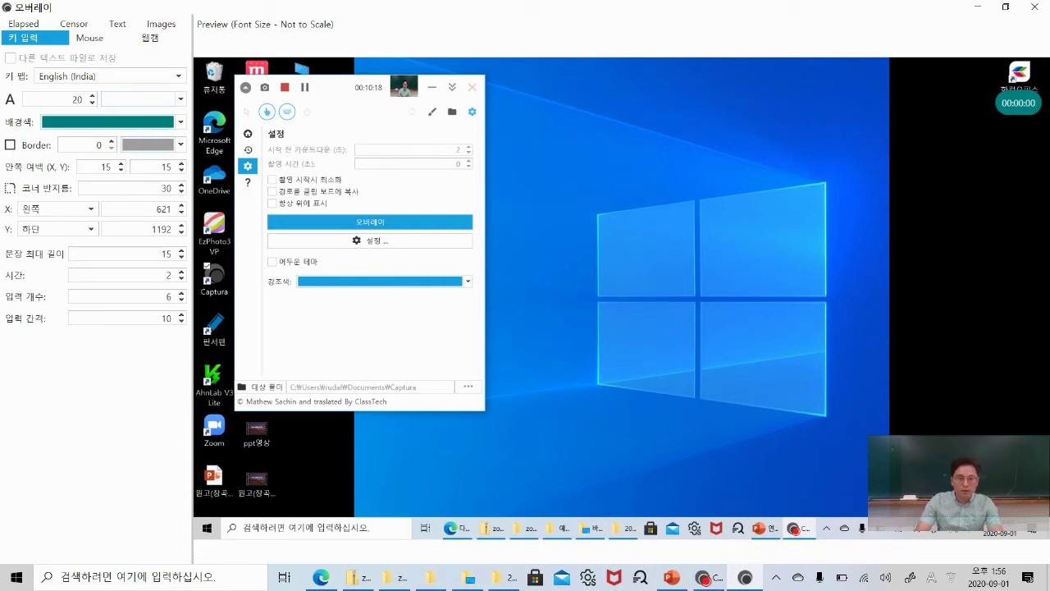
left_click(151, 37)
left_click(89, 36)
left_click(156, 36)
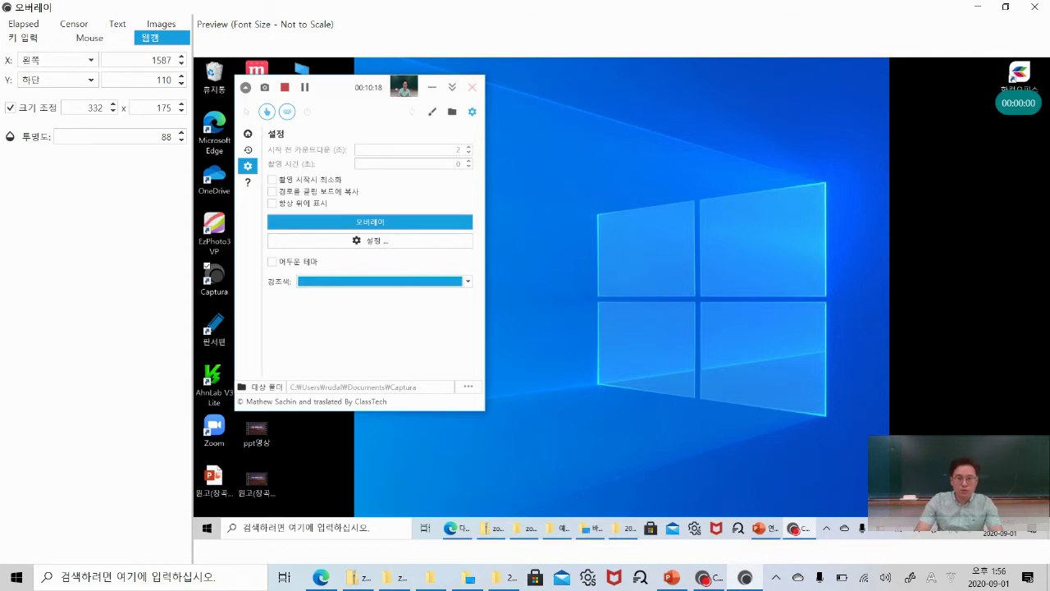
left_click(34, 37)
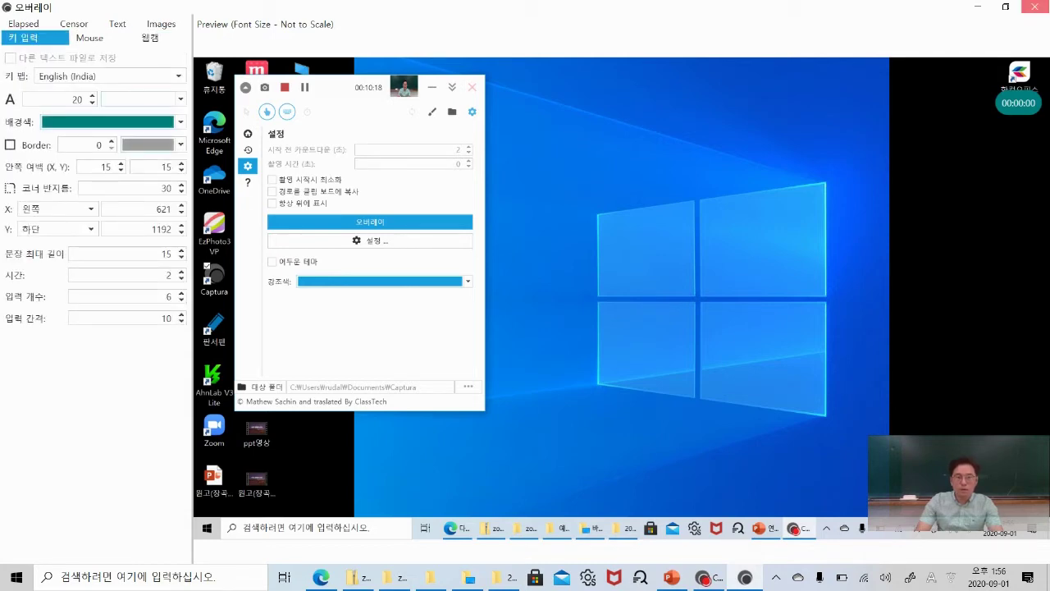
left_click(1034, 6)
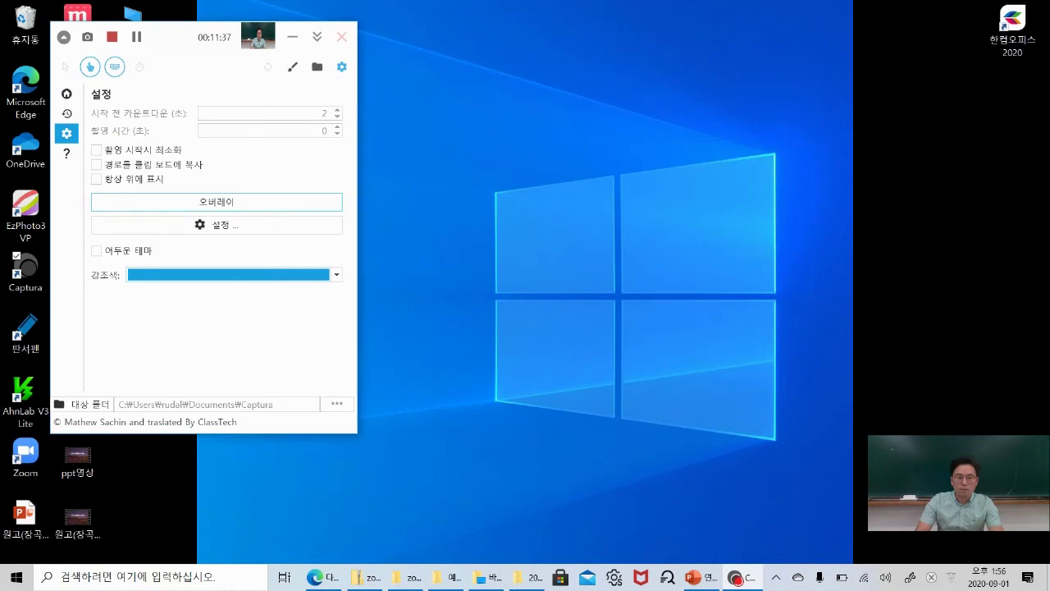
Go back to Captura's Home recording page.
left_click(66, 93)
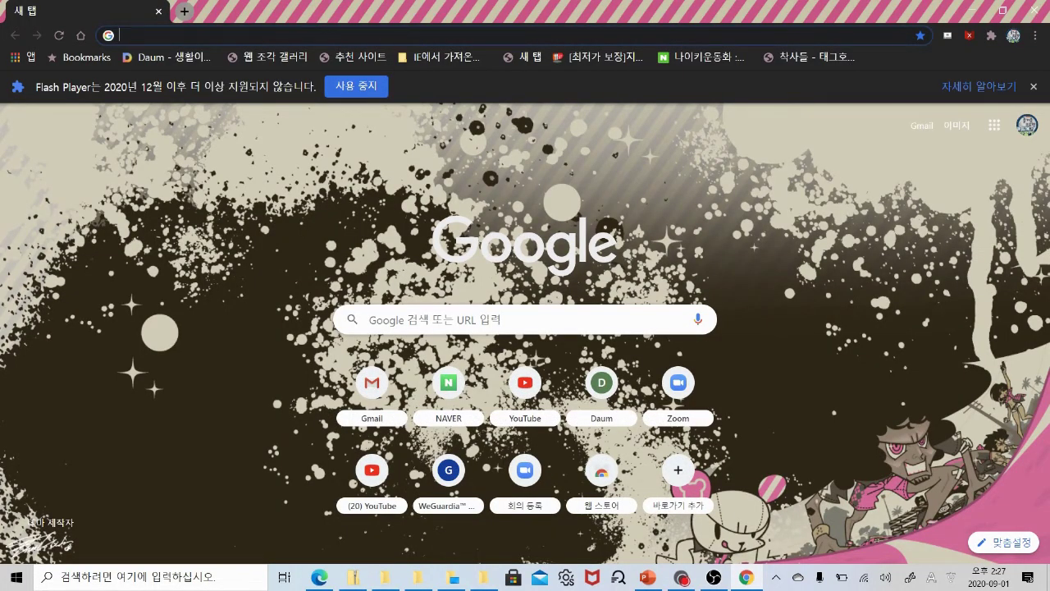
Search Google for OBS STUDIO, open obsproject.com and download the Windows installer.
type("OBS STUDIO")
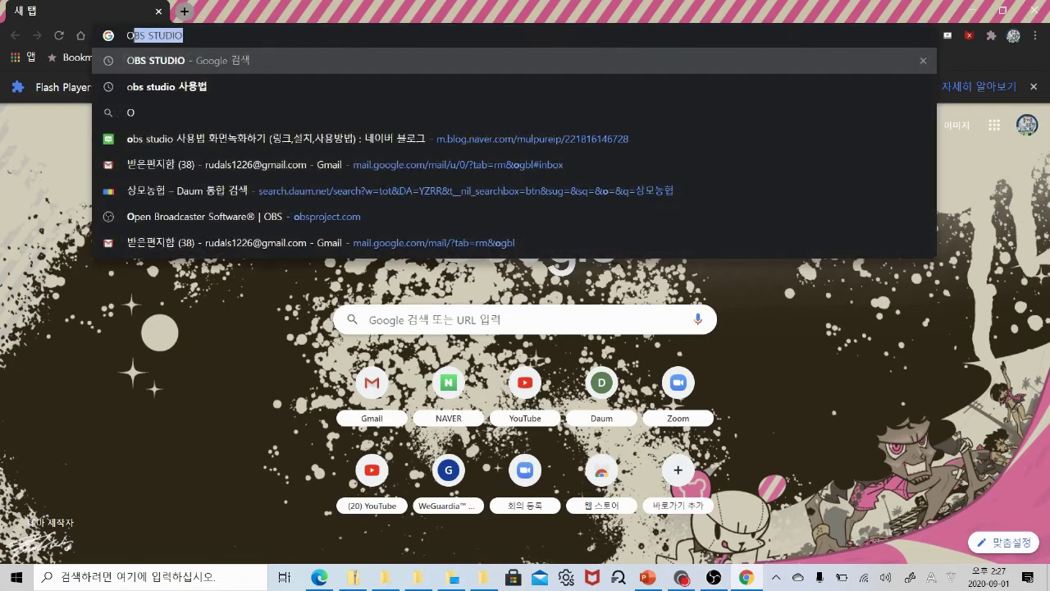
key("Return")
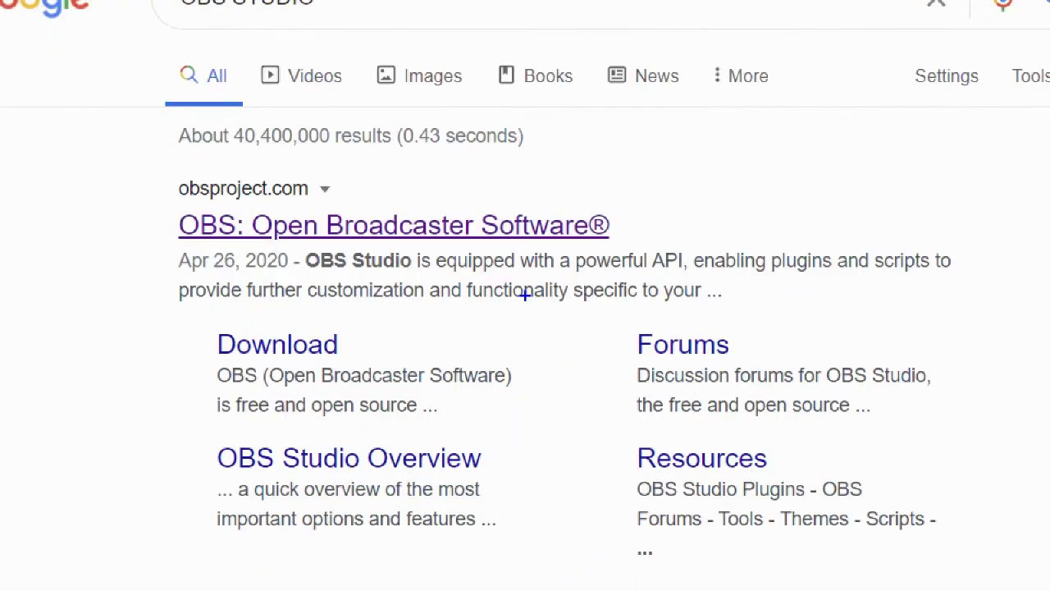
mouse_move(499, 260)
left_mouse_down()
mouse_move(155, 179)
mouse_move(90, 265)
mouse_move(145, 179)
mouse_move(359, 279)
mouse_move(305, 311)
left_mouse_up()
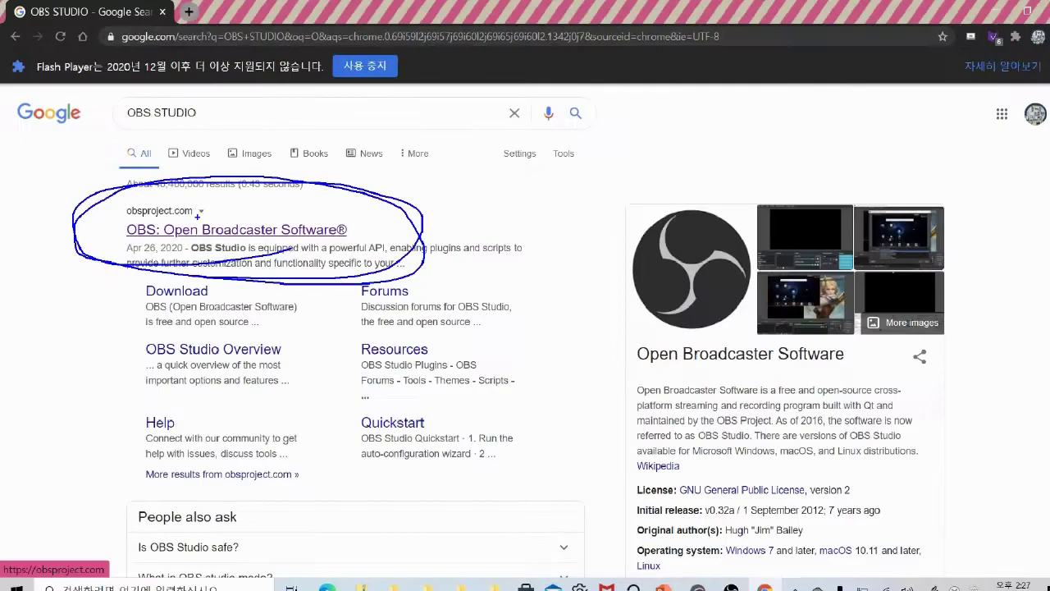
left_click(361, 226)
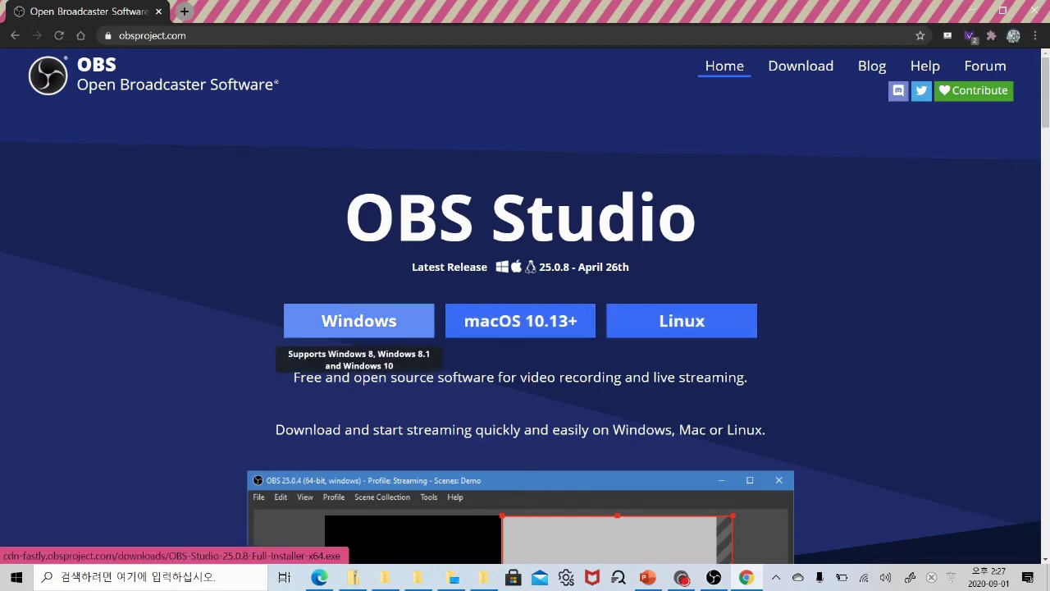
left_click(377, 321)
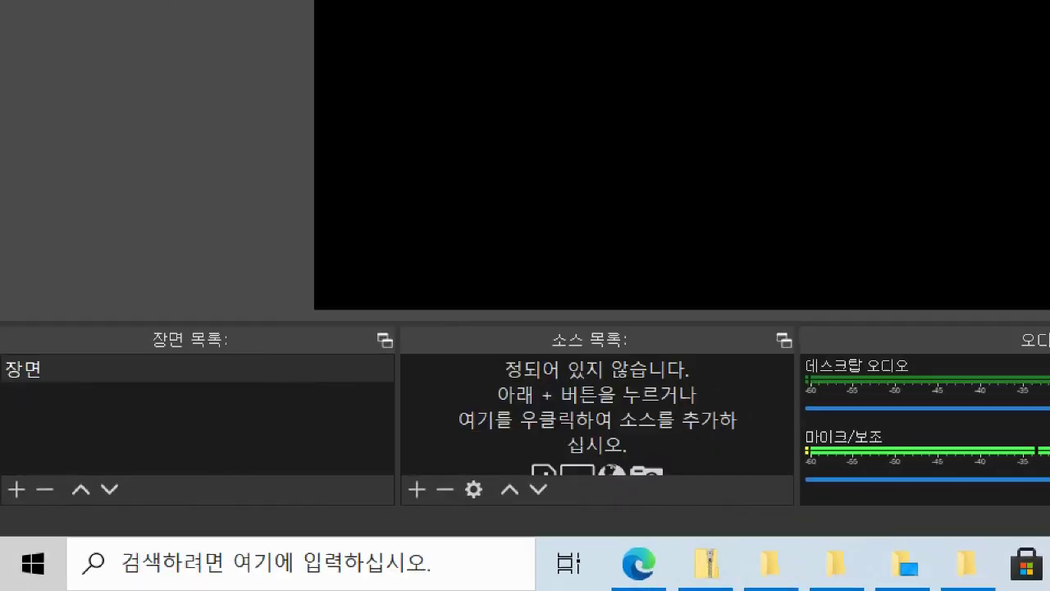
Add a 디스플레이 캡쳐 source set to 디스플레이 2 (1920x1080 @ 1920,0).
mouse_move(164, 503)
left_mouse_down()
mouse_move(33, 451)
mouse_move(282, 436)
mouse_move(261, 466)
left_mouse_up()
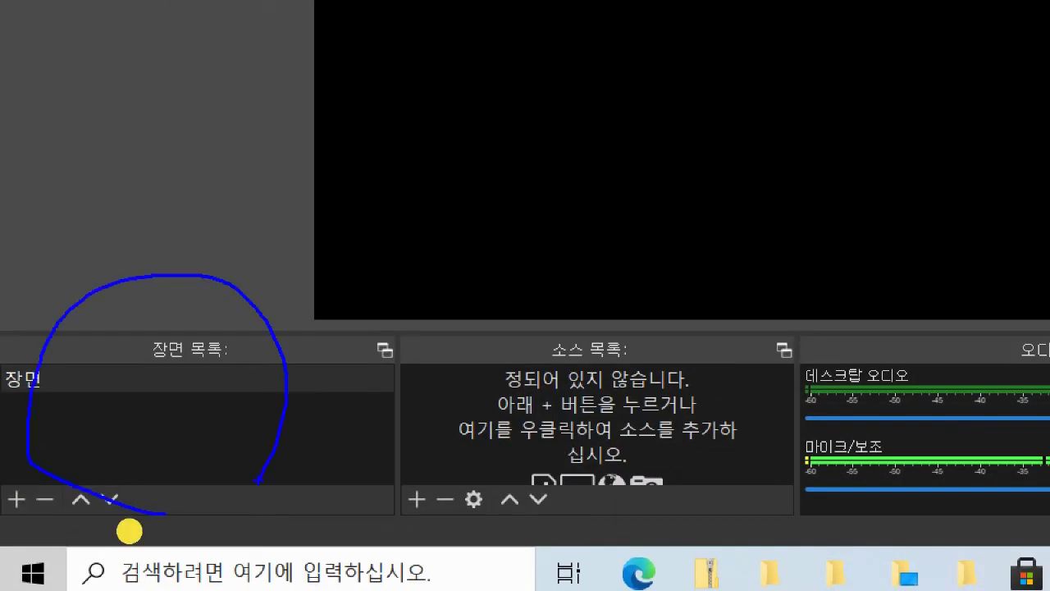
left_click_drag(608, 315, 564, 476)
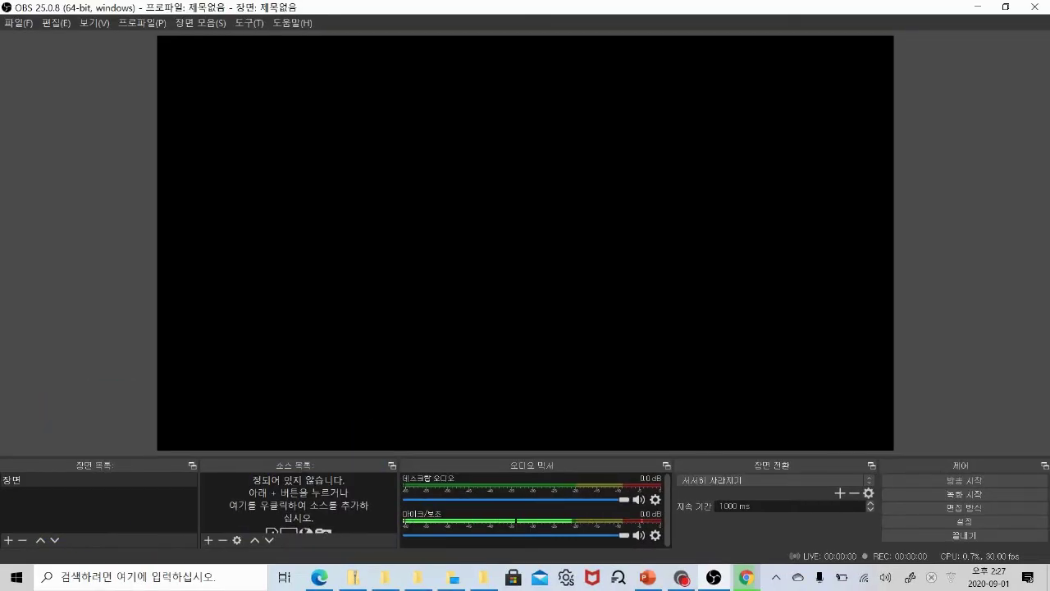
left_click(209, 540)
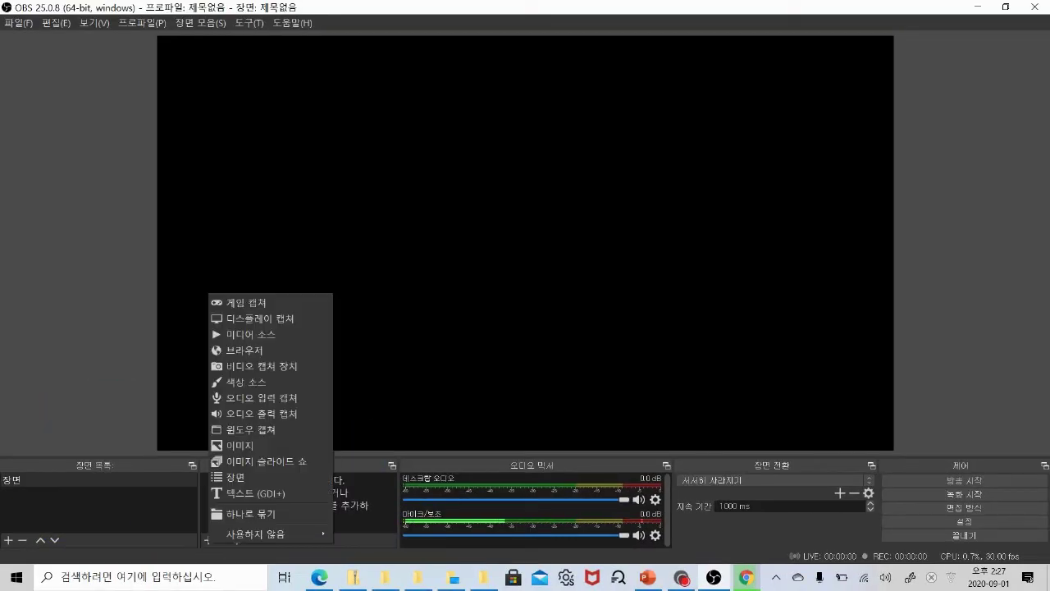
left_click(284, 320)
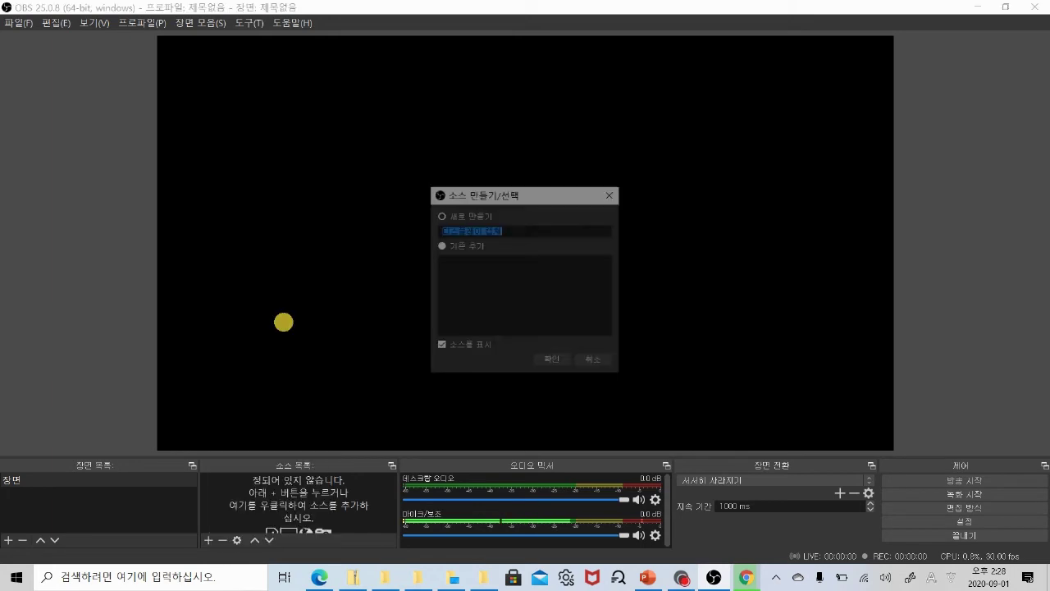
left_click(552, 361)
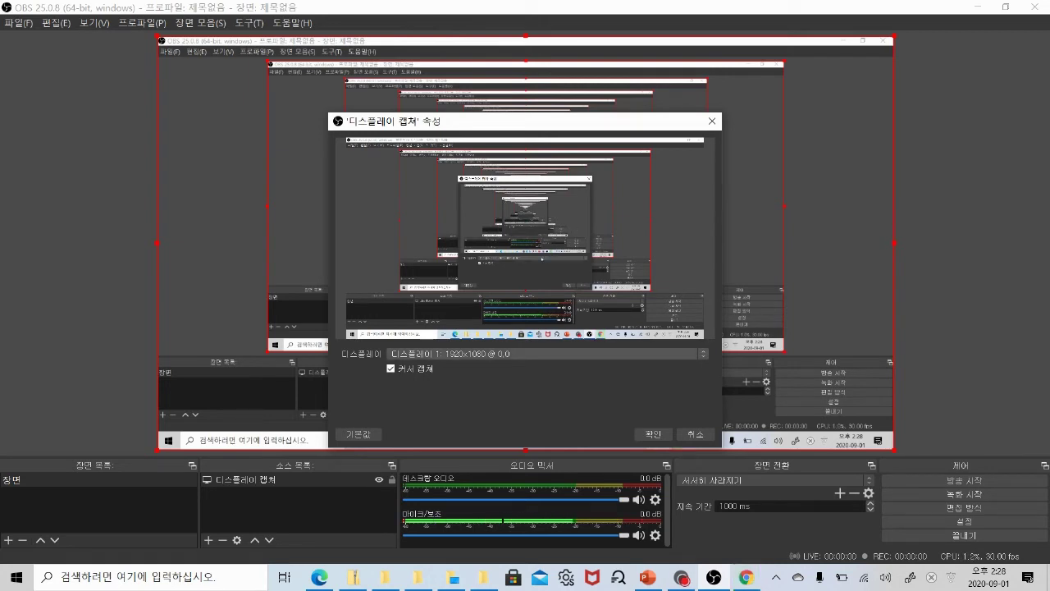
left_click(574, 354)
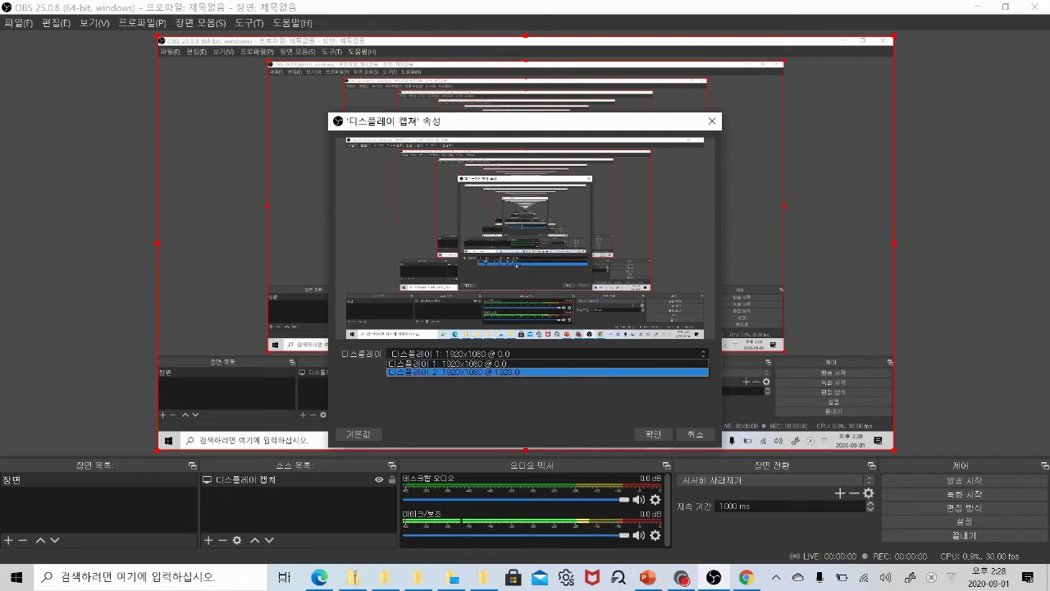
left_click(499, 373)
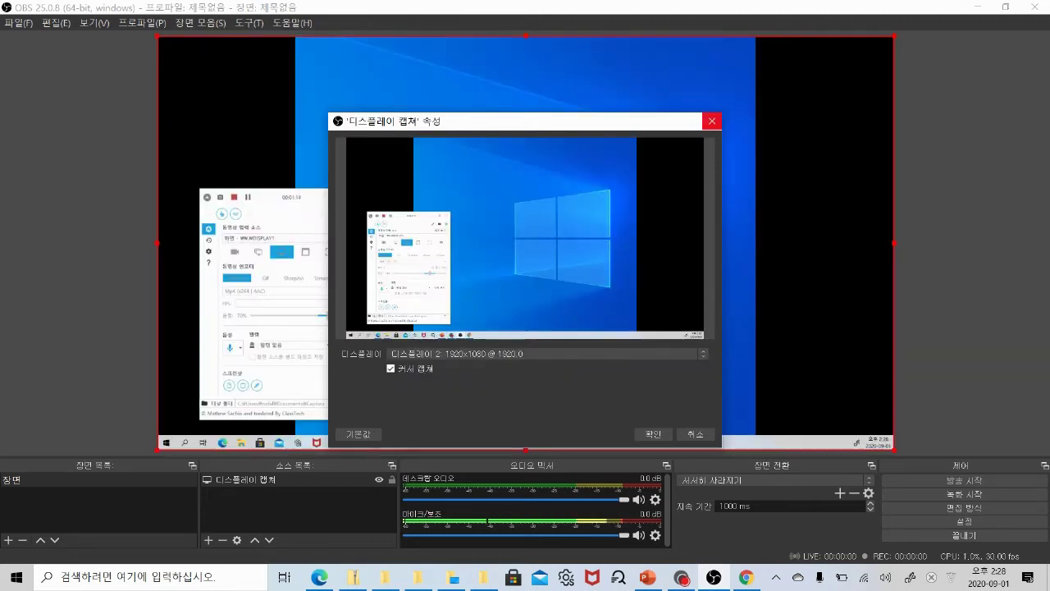
left_click_drag(525, 121, 563, 96)
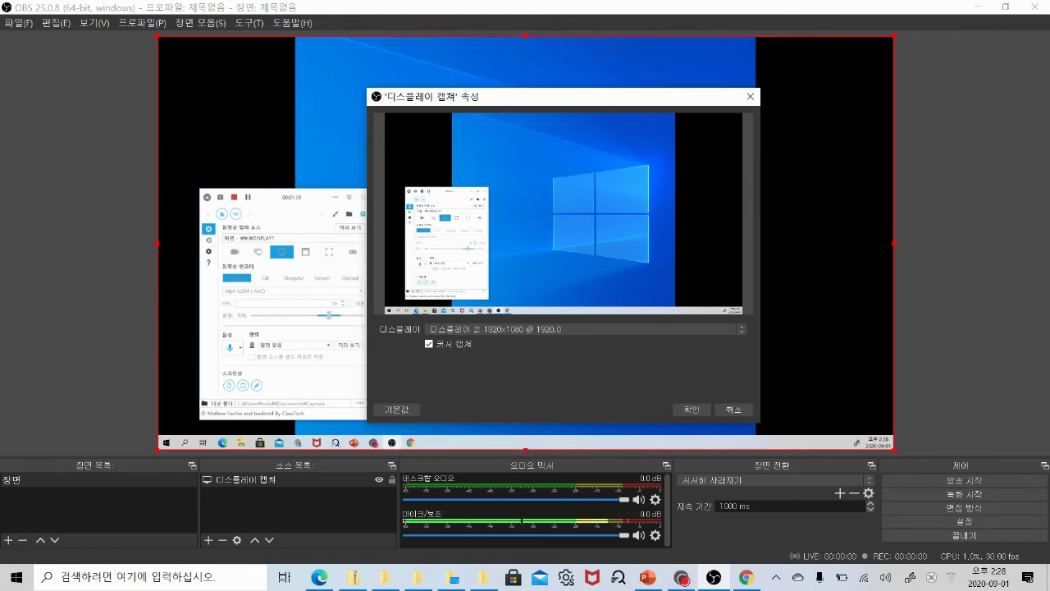
Add a 720p HD Camera video capture source and shrink it into the lower-right corner.
left_click(209, 540)
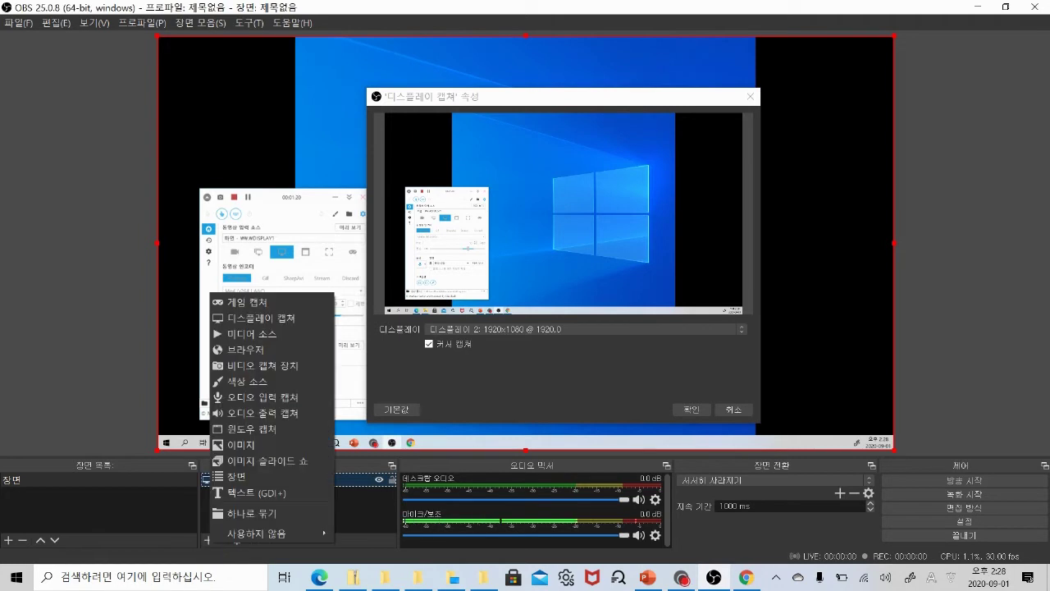
left_click(276, 367)
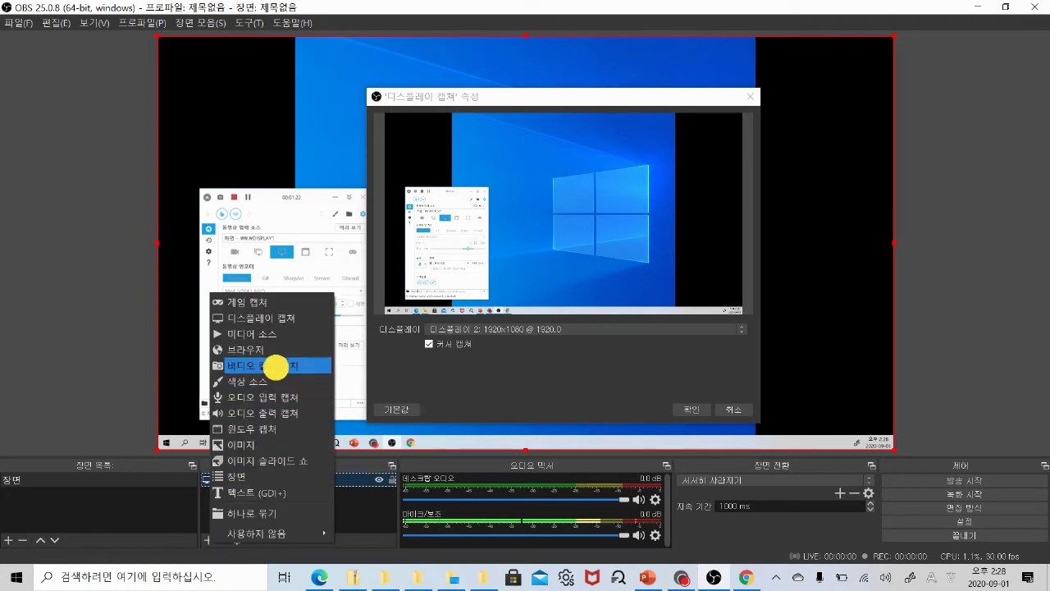
left_click(552, 361)
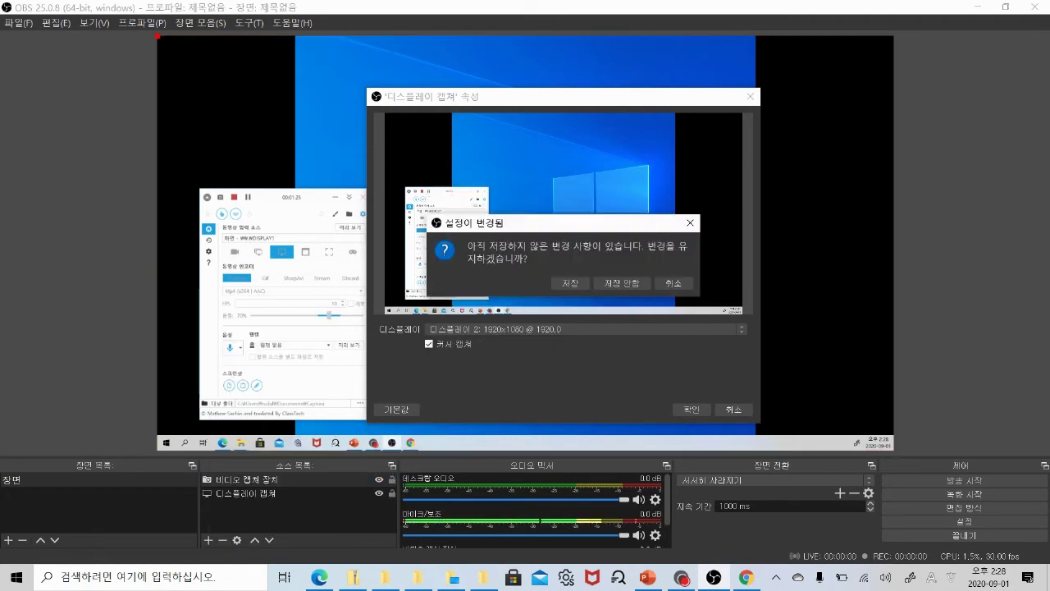
left_click(577, 284)
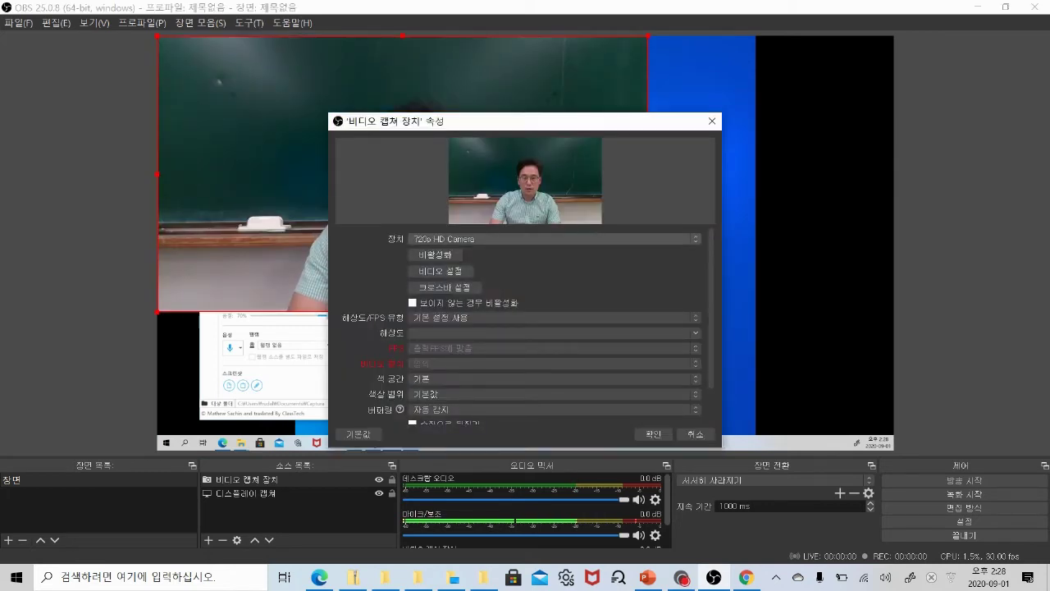
left_click(555, 239)
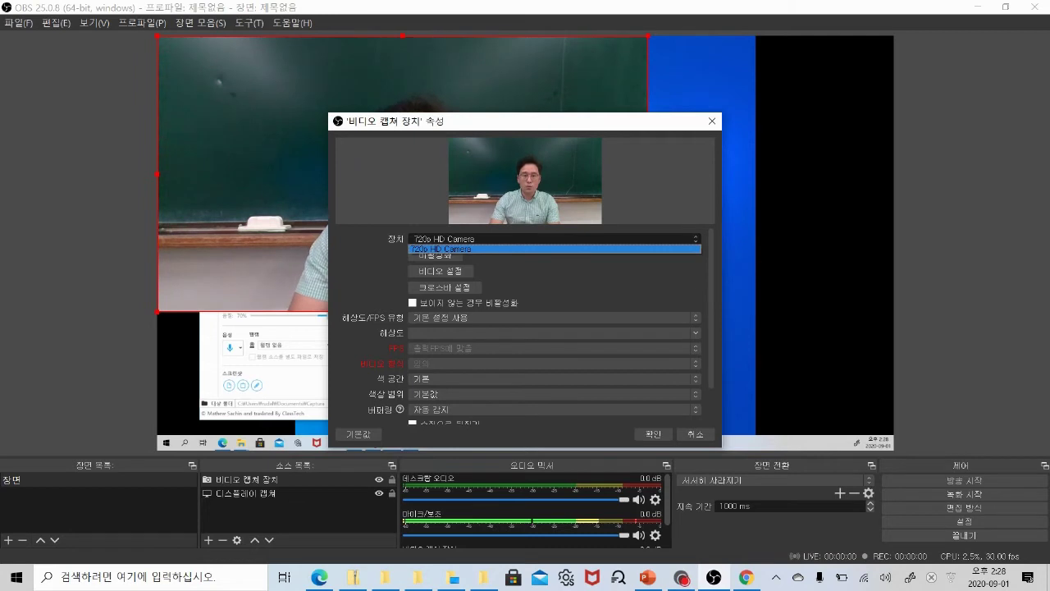
left_click(555, 248)
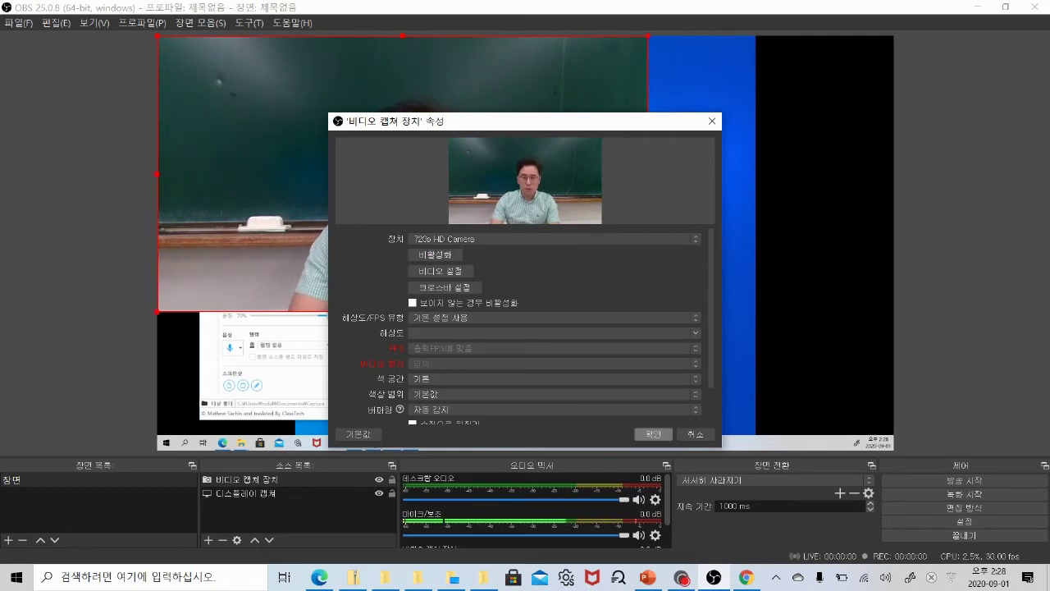
left_click(653, 433)
left_click_drag(349, 129, 567, 226)
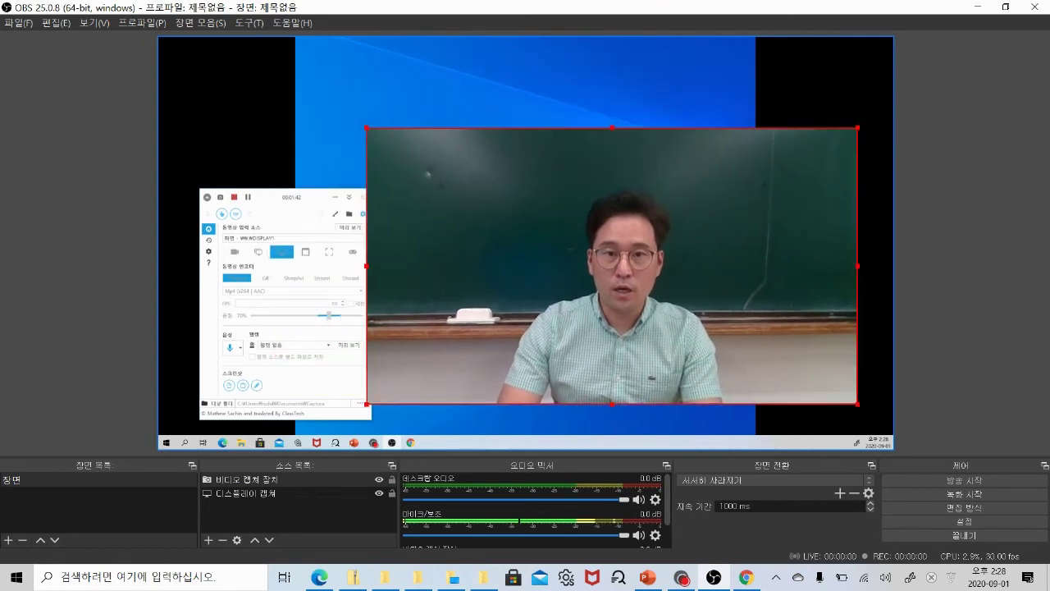
left_click_drag(368, 129, 795, 381)
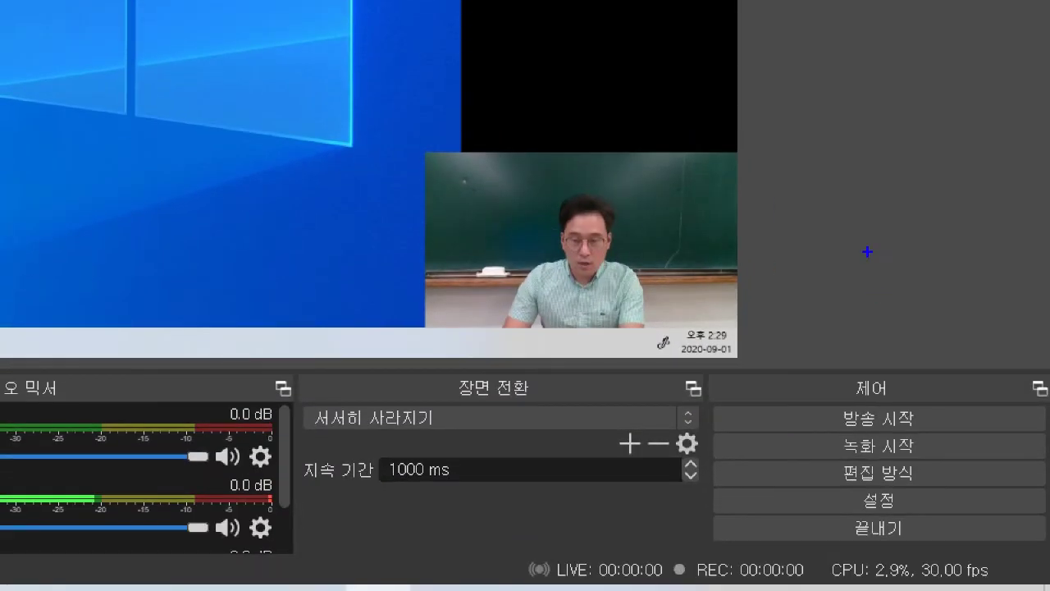
Record a roughly 8-second OBS test clip of the desktop with the webcam overlay, then stop it.
mouse_move(975, 450)
left_mouse_down()
mouse_move(938, 397)
mouse_move(821, 385)
mouse_move(731, 586)
mouse_move(958, 574)
mouse_move(1046, 401)
mouse_move(873, 353)
left_mouse_up()
key("Escape")
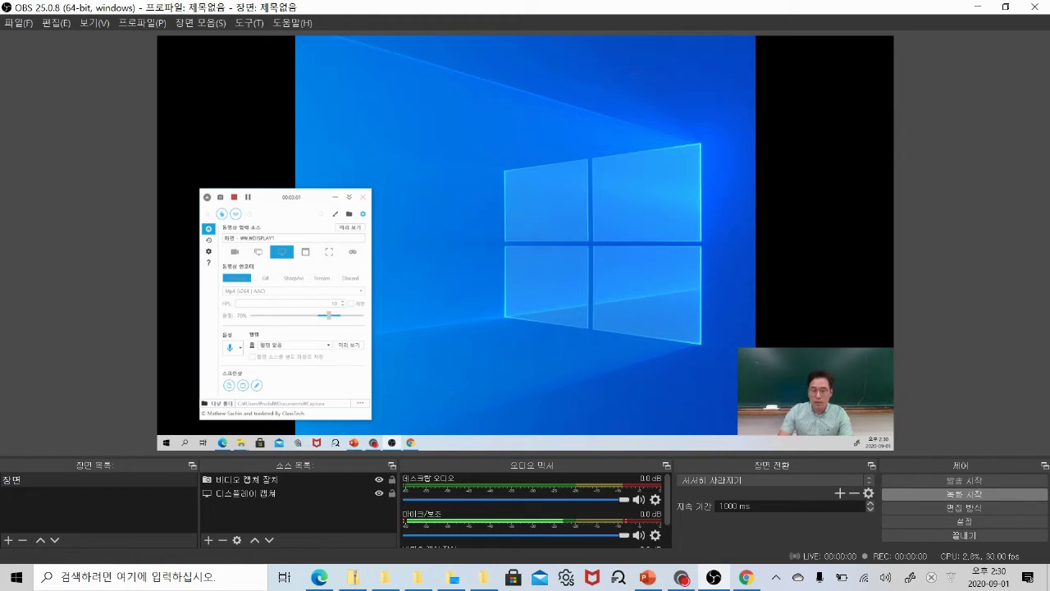
left_click(964, 493)
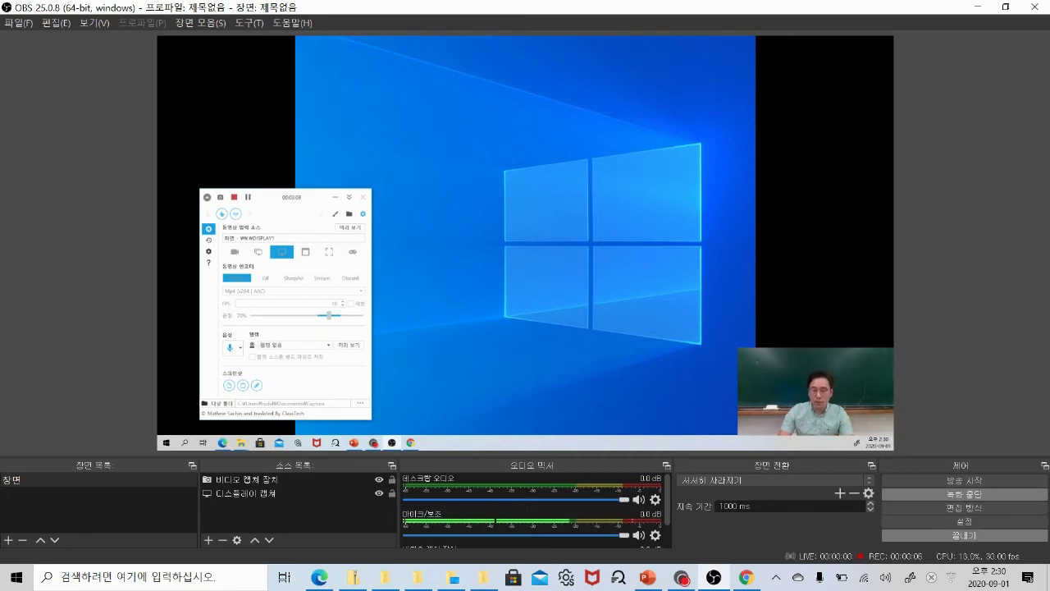
left_click(965, 494)
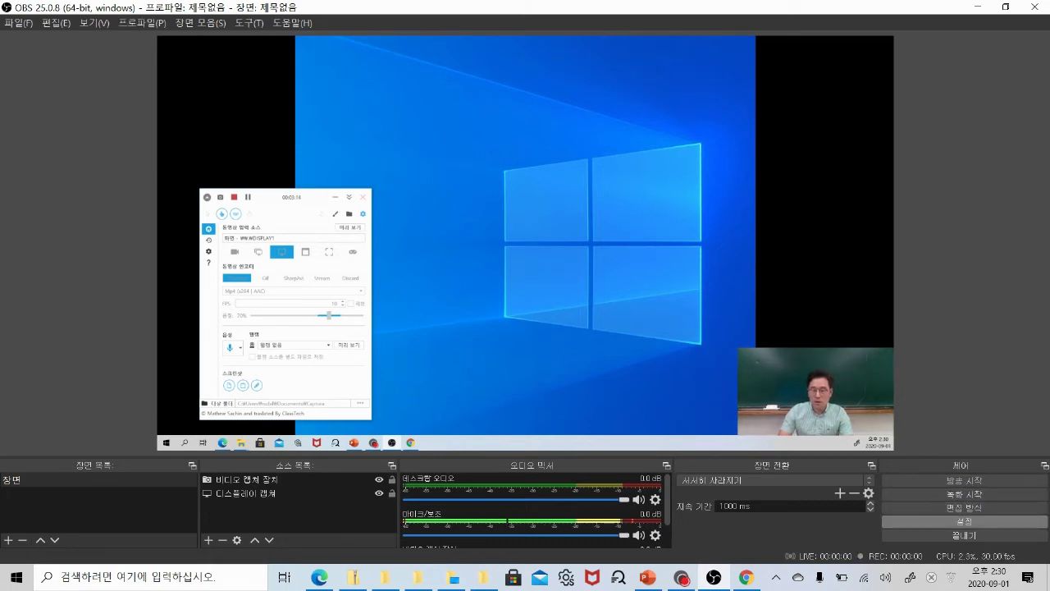
Change the OBS recording format from mkv to mp4 in the output settings and save.
left_click(963, 522)
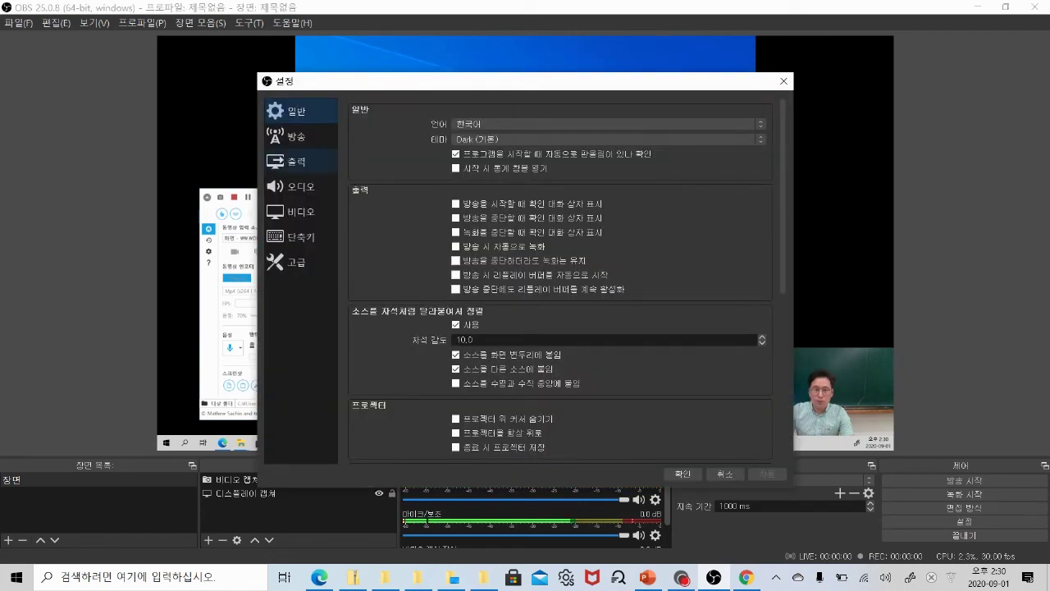
left_click(297, 161)
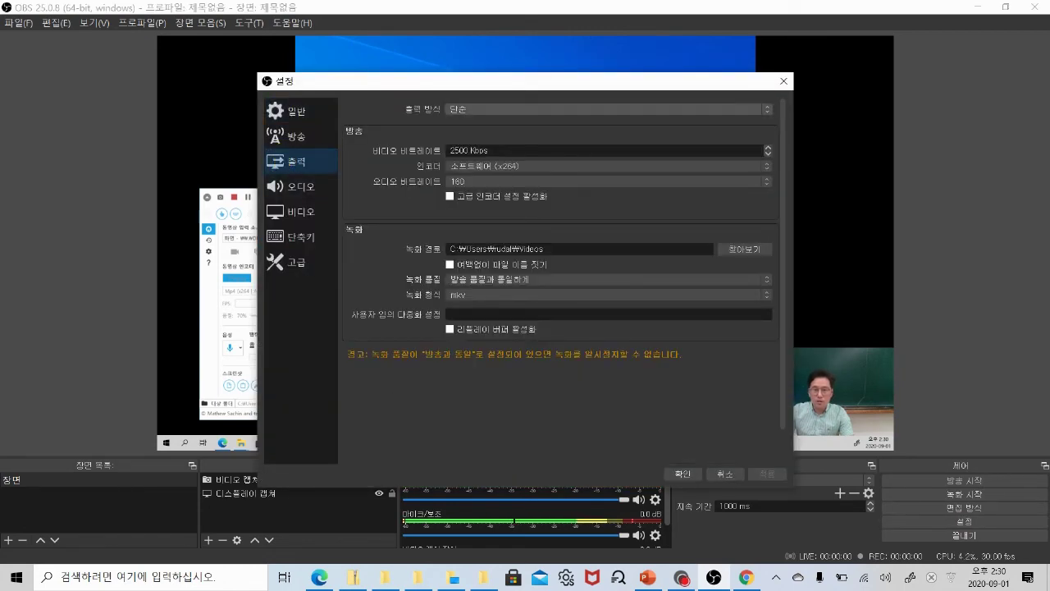
left_click(509, 151)
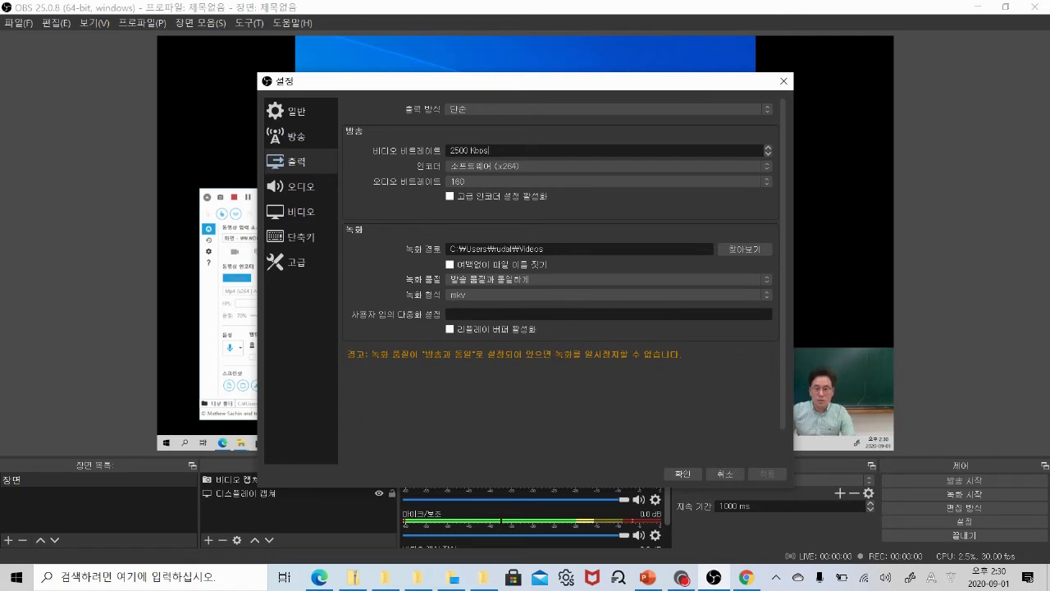
left_click(742, 294)
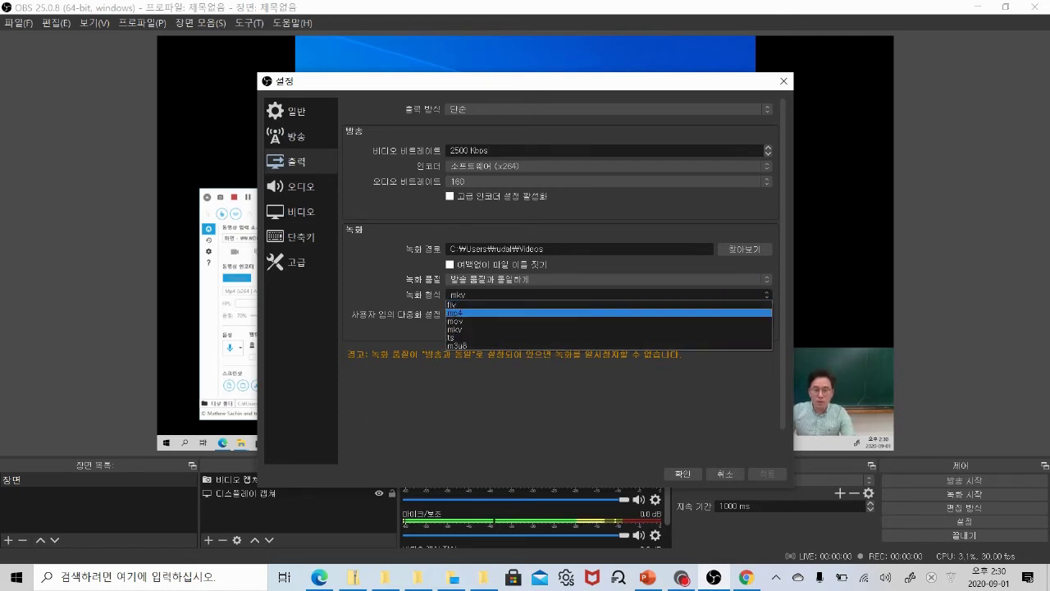
left_click(548, 313)
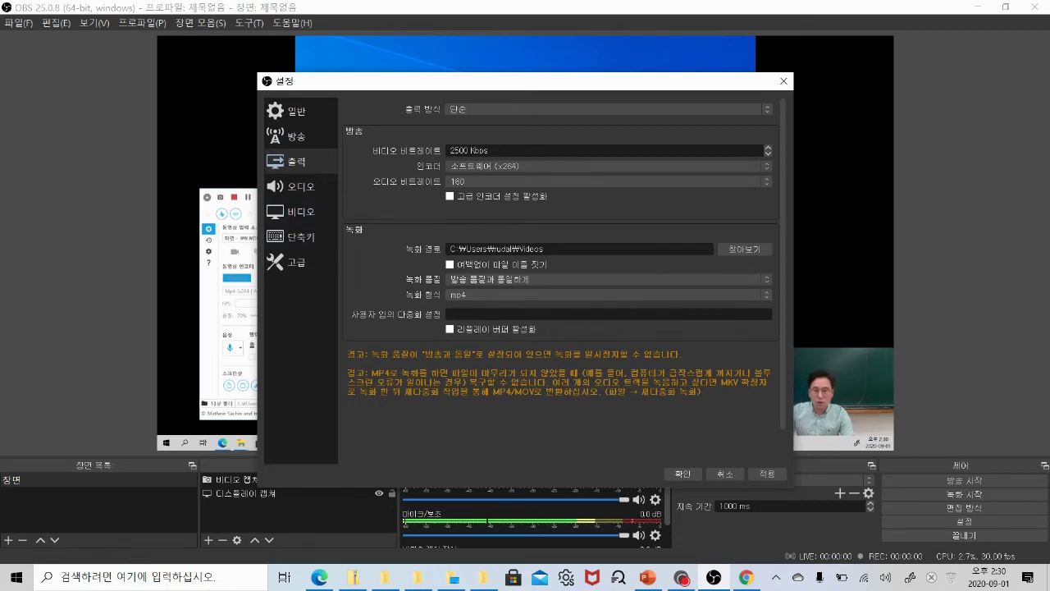
left_click(683, 474)
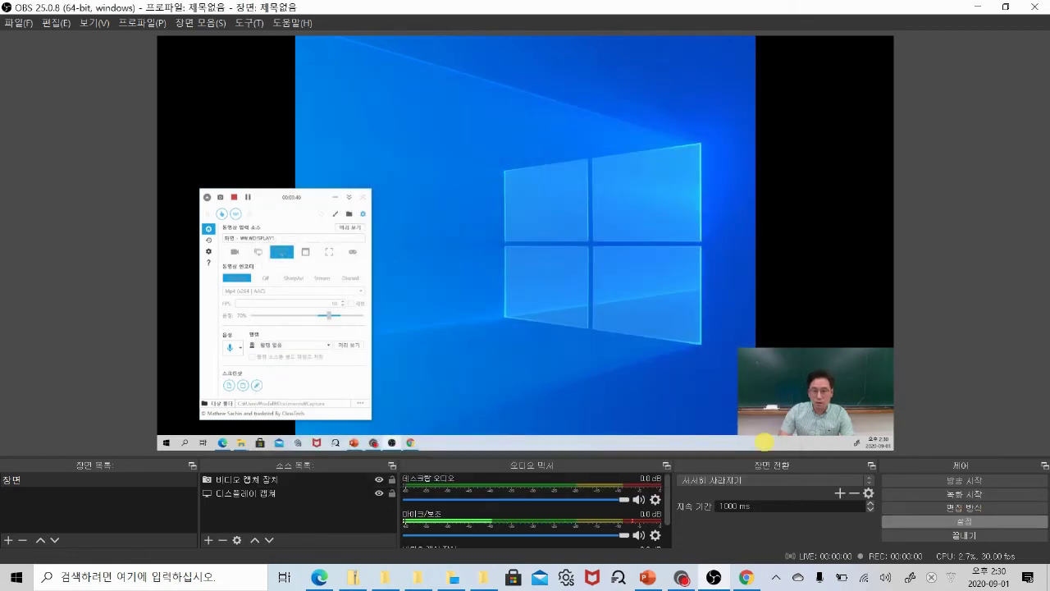
Try a 1280x720 output resolution, then restore it to 1920x1080 and save the video settings.
left_click(964, 521)
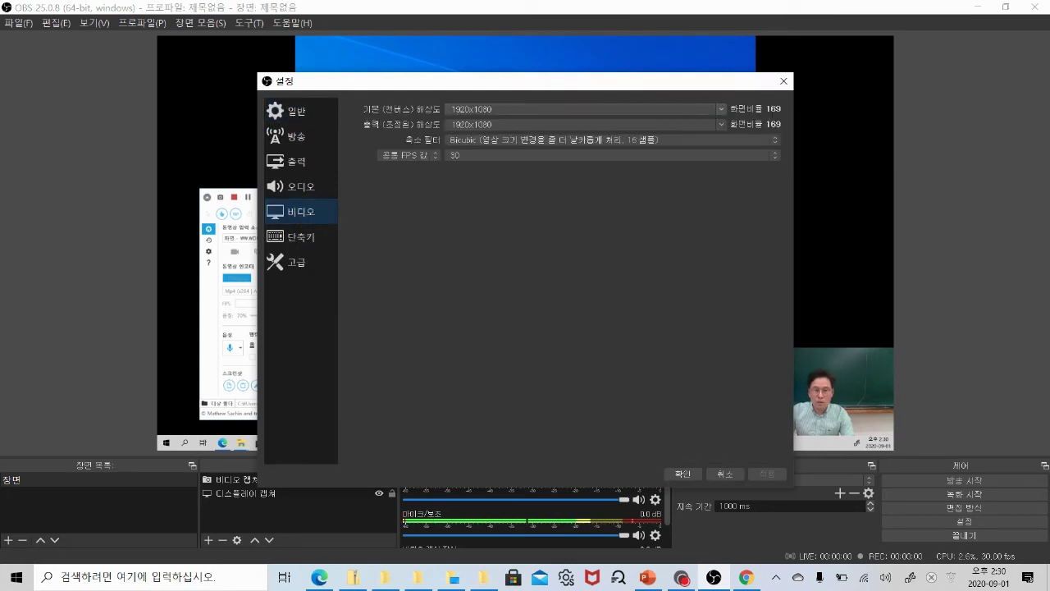
left_click_drag(484, 108, 446, 108)
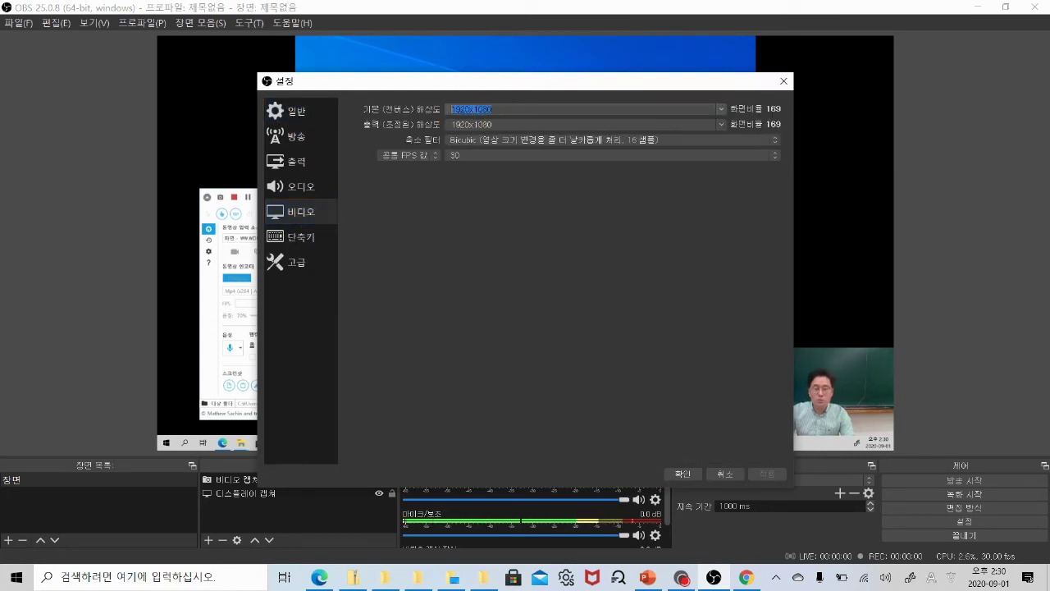
left_click(484, 125)
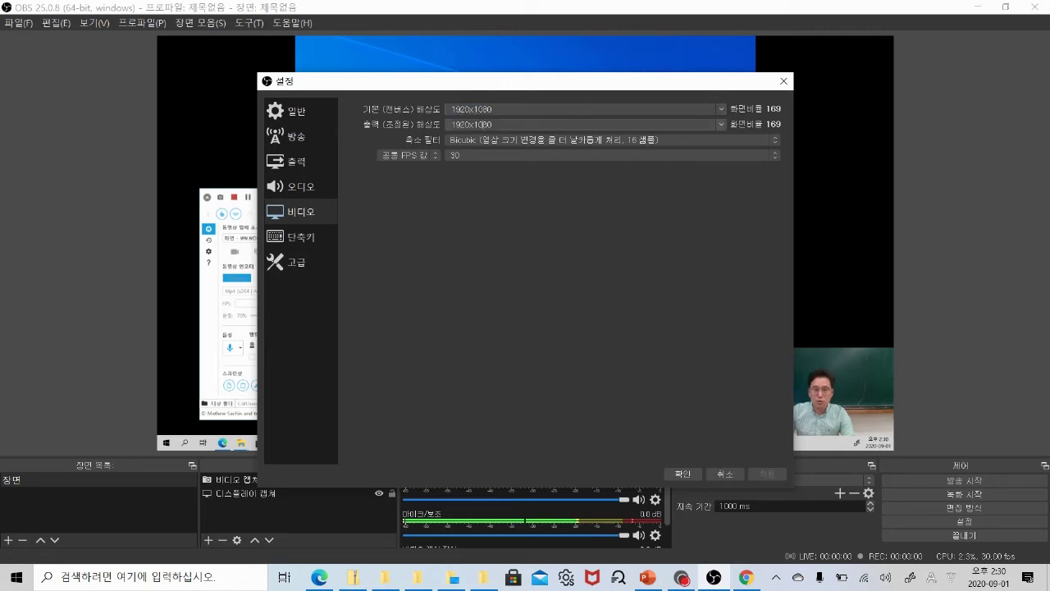
key("alt+Down")
key("Down")
key("Down")
key("Down")
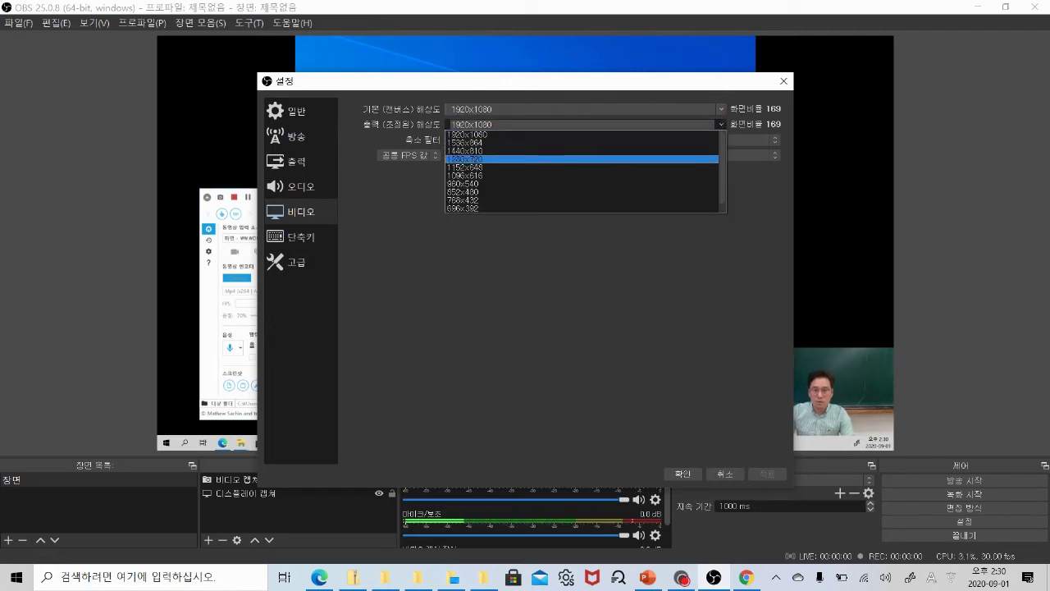
key("Return")
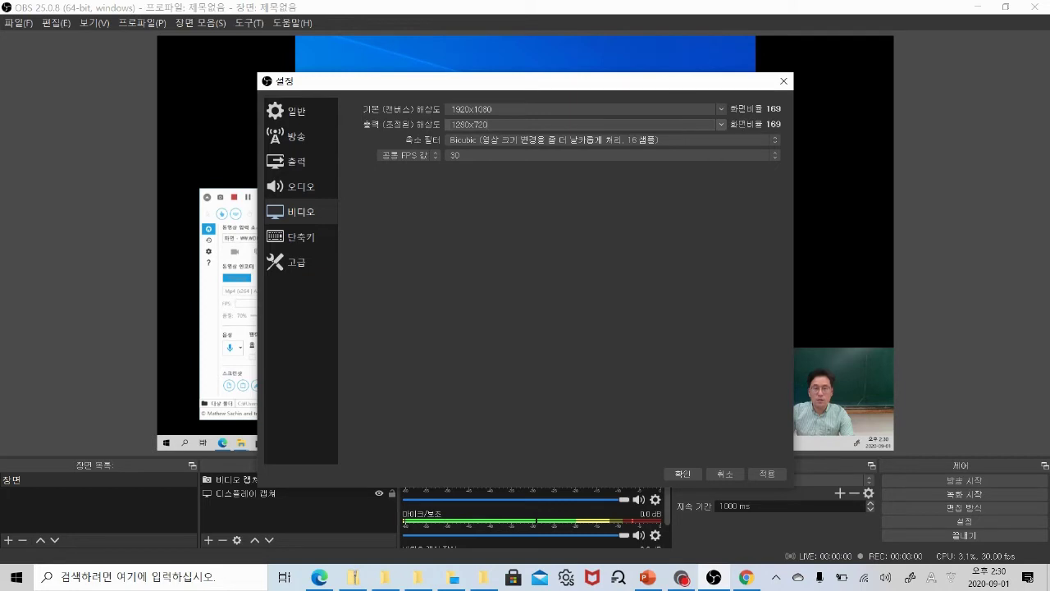
left_click(711, 126)
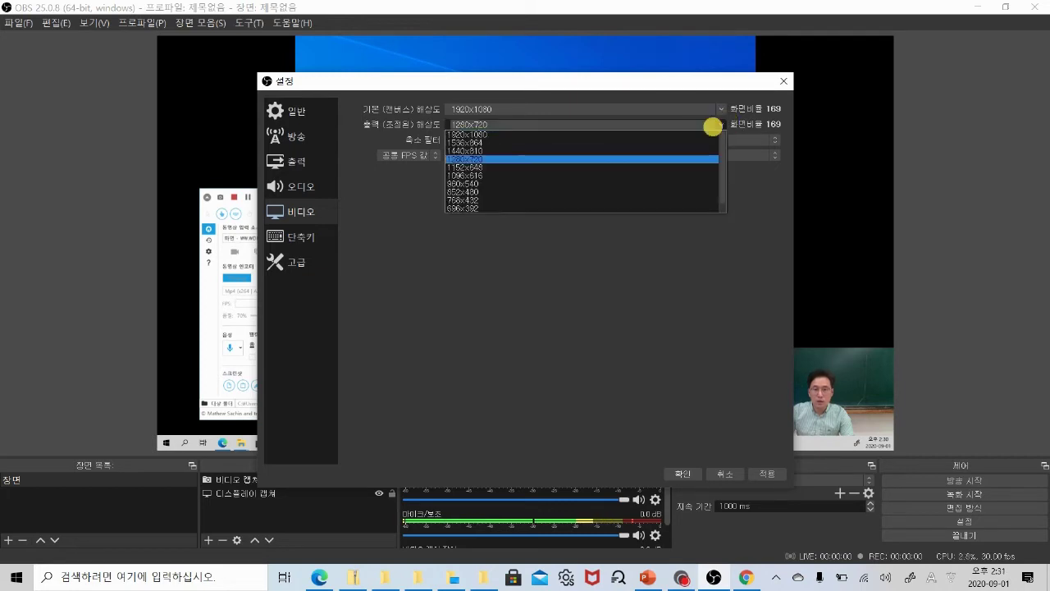
key("Up")
key("Up")
key("Up")
key("Return")
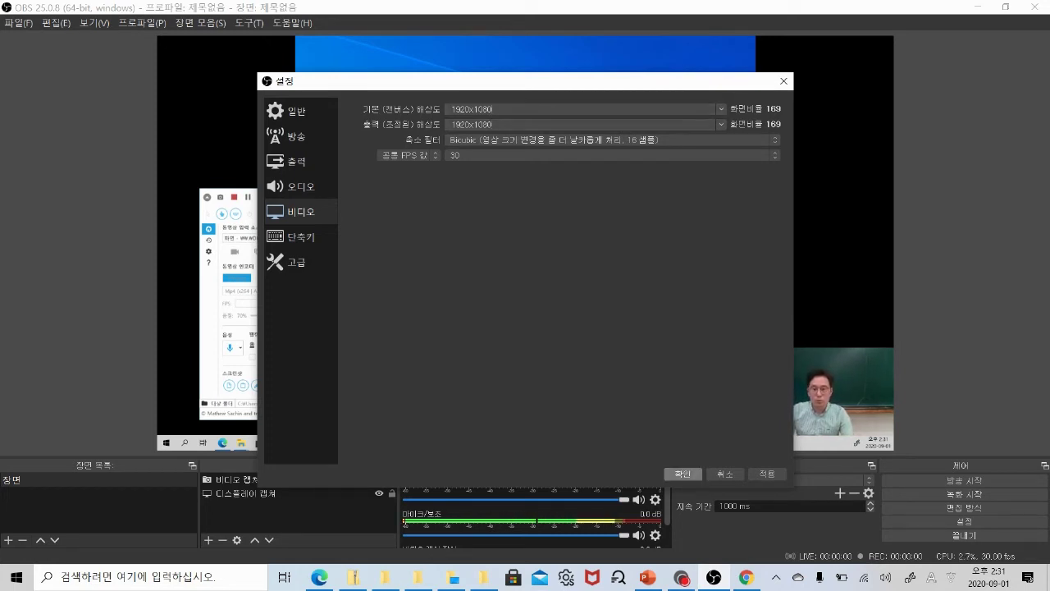
left_click(683, 473)
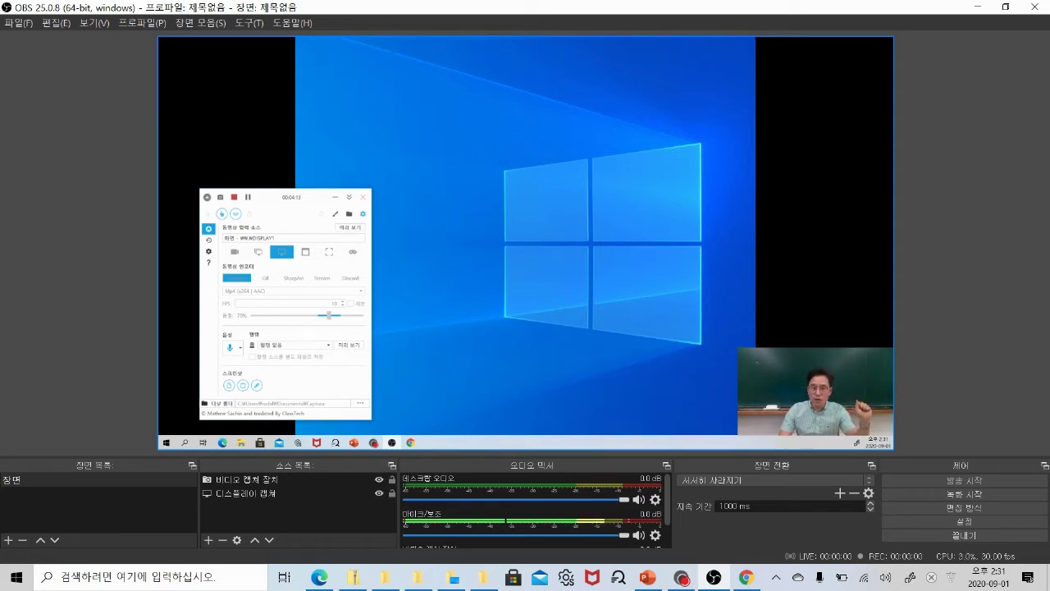
Apply 변환 > 수평으로 뒤집기 to the webcam source to mirror it horizontally.
left_click(820, 361)
right_click(824, 361)
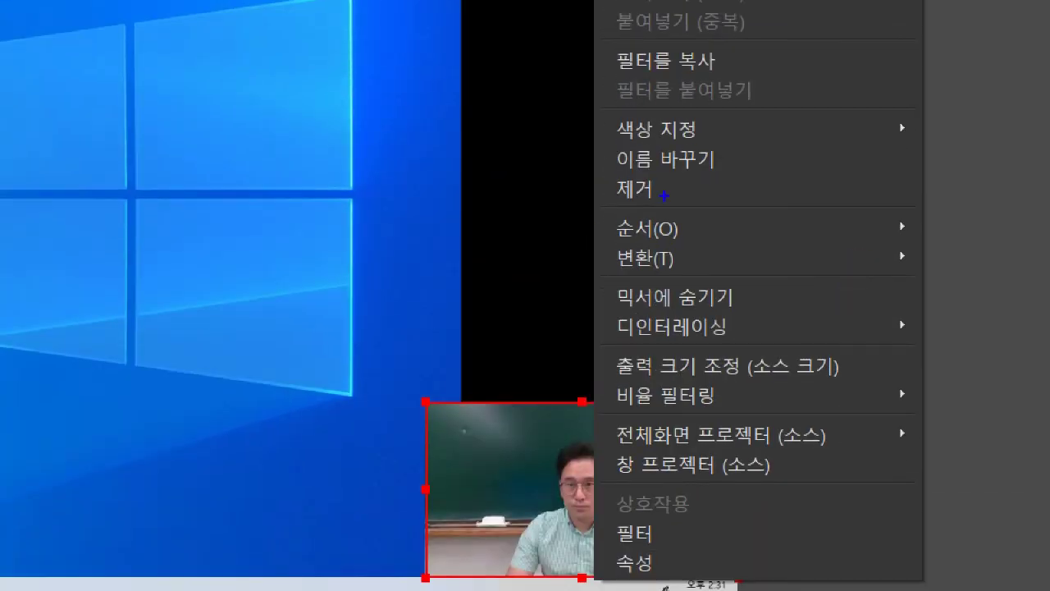
mouse_move(675, 274)
left_mouse_down()
mouse_move(620, 248)
mouse_move(654, 240)
mouse_move(689, 271)
left_mouse_up()
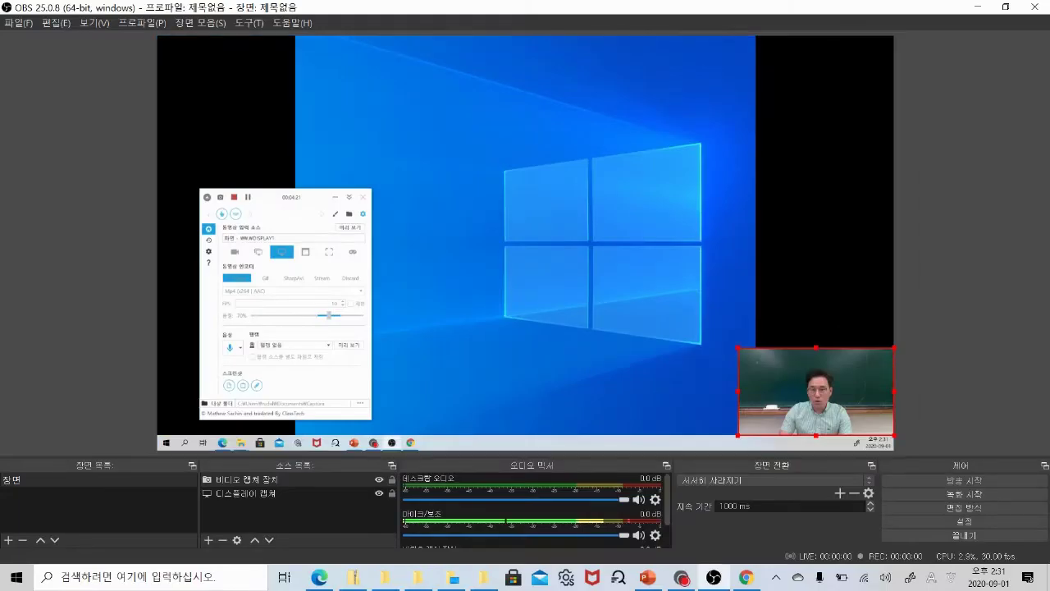
right_click(856, 380)
left_click(903, 282)
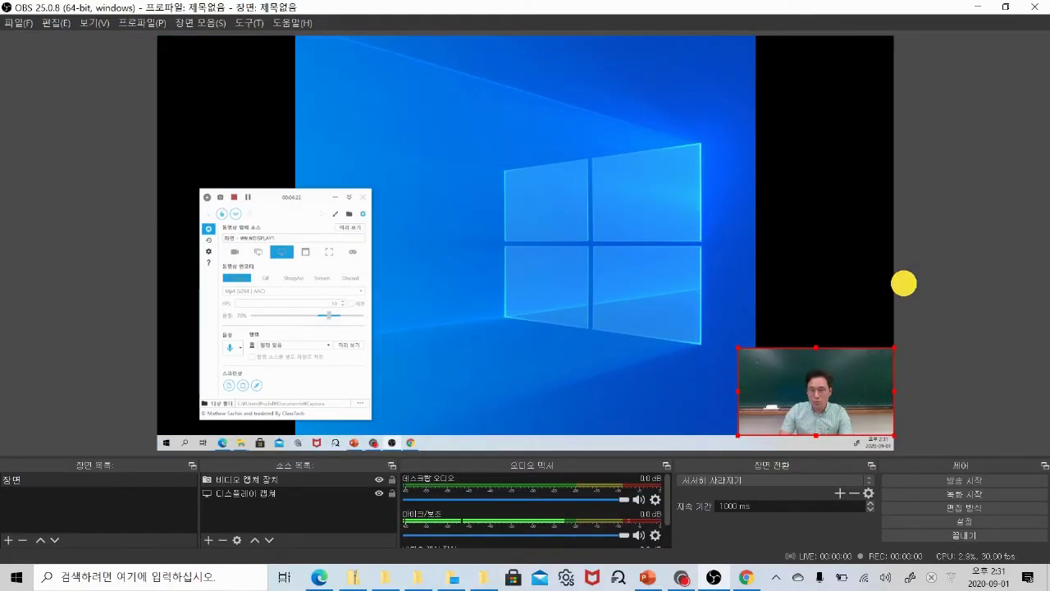
right_click(863, 359)
mouse_move(899, 276)
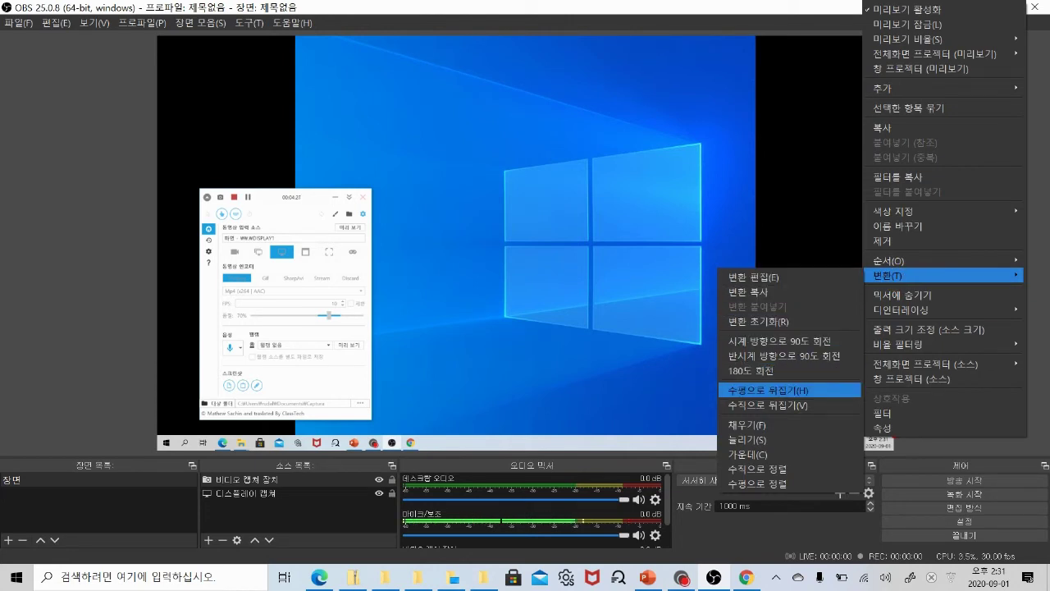
left_click(767, 390)
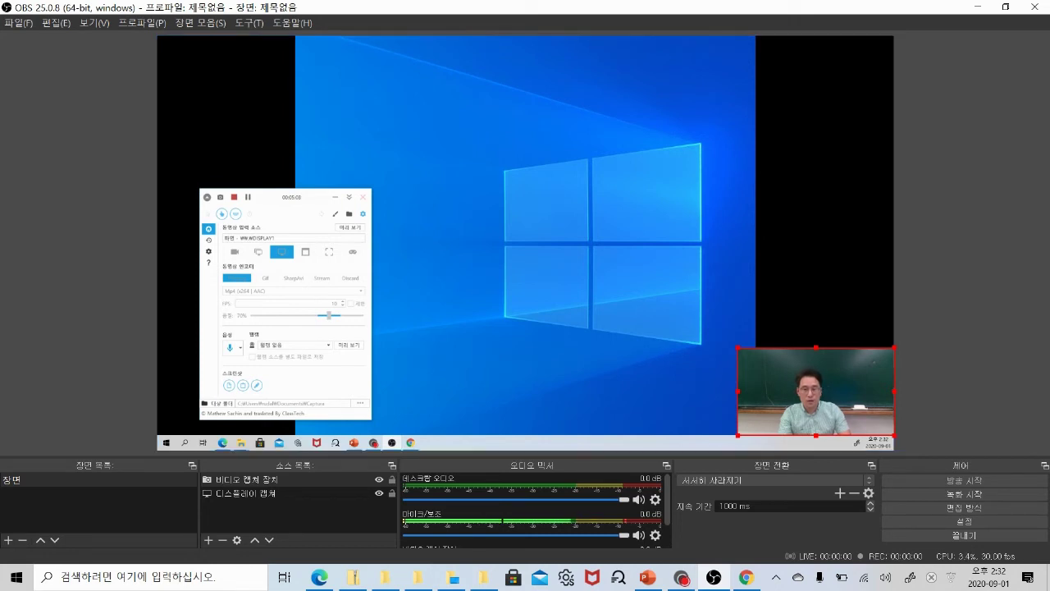
left_click(247, 479)
left_click(246, 493)
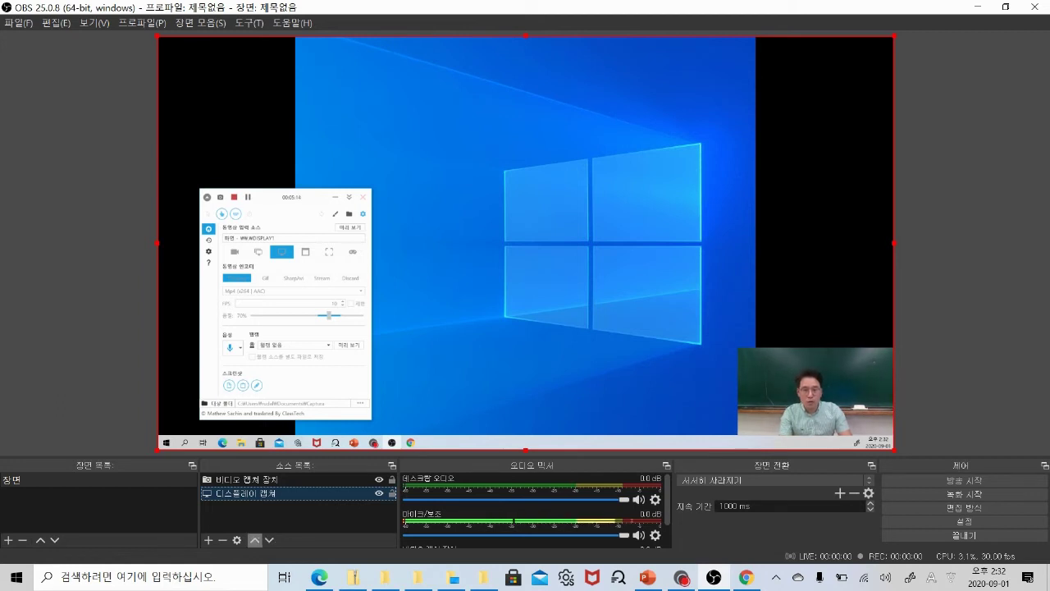
left_click(256, 540)
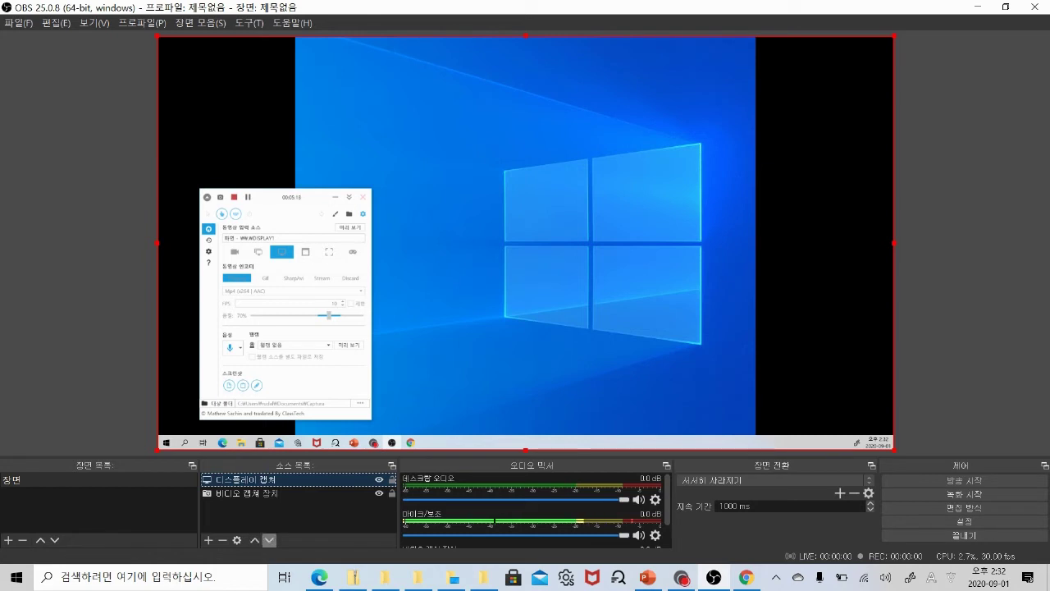
left_click(268, 540)
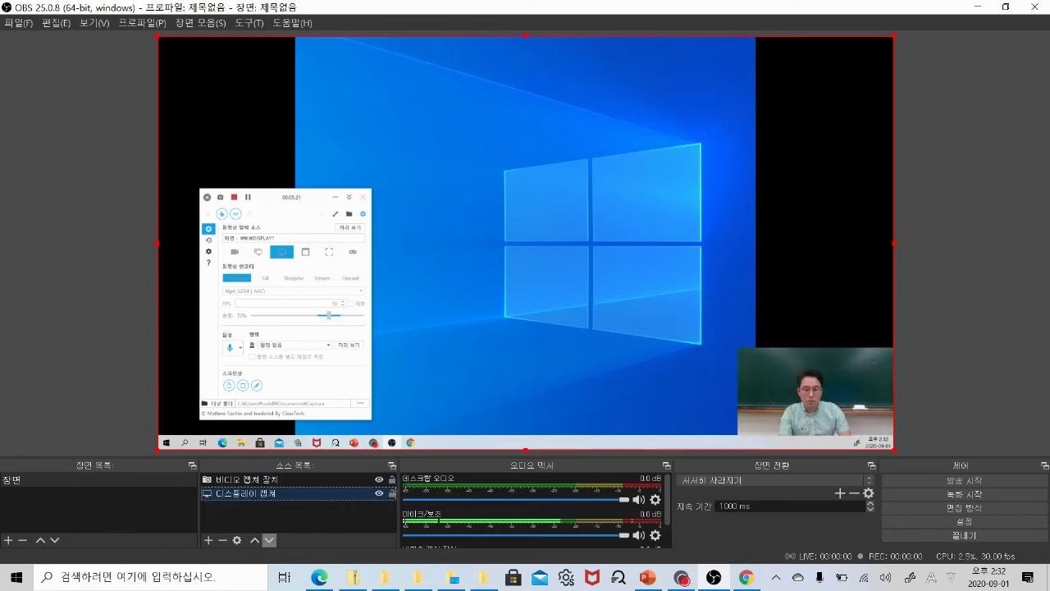
left_click(256, 540)
left_click(268, 539)
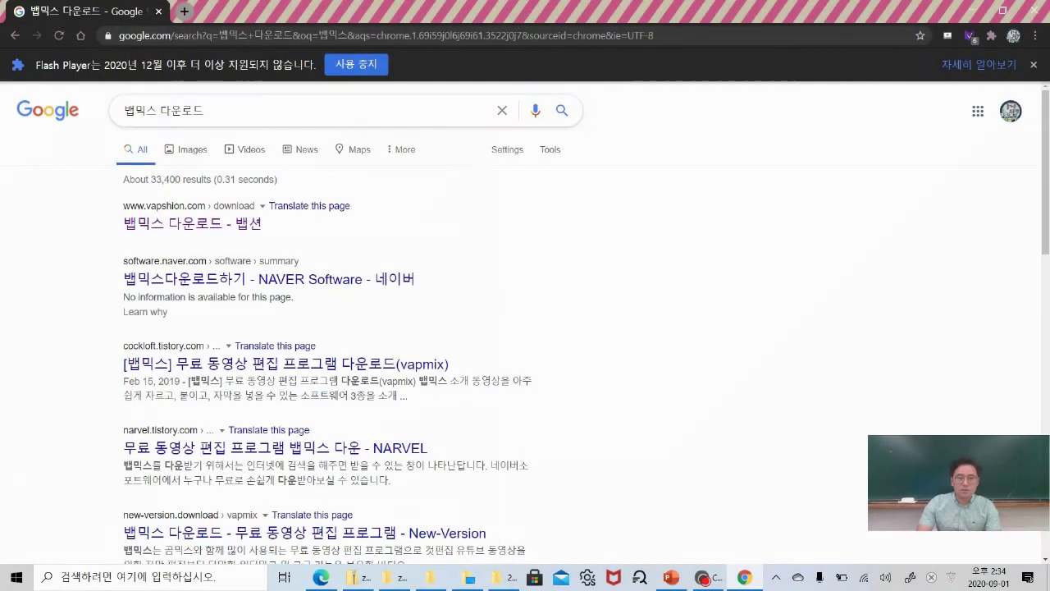
Open the vapshion.com Vapmix download page from the Google results.
left_click(270, 115)
left_click(547, 293)
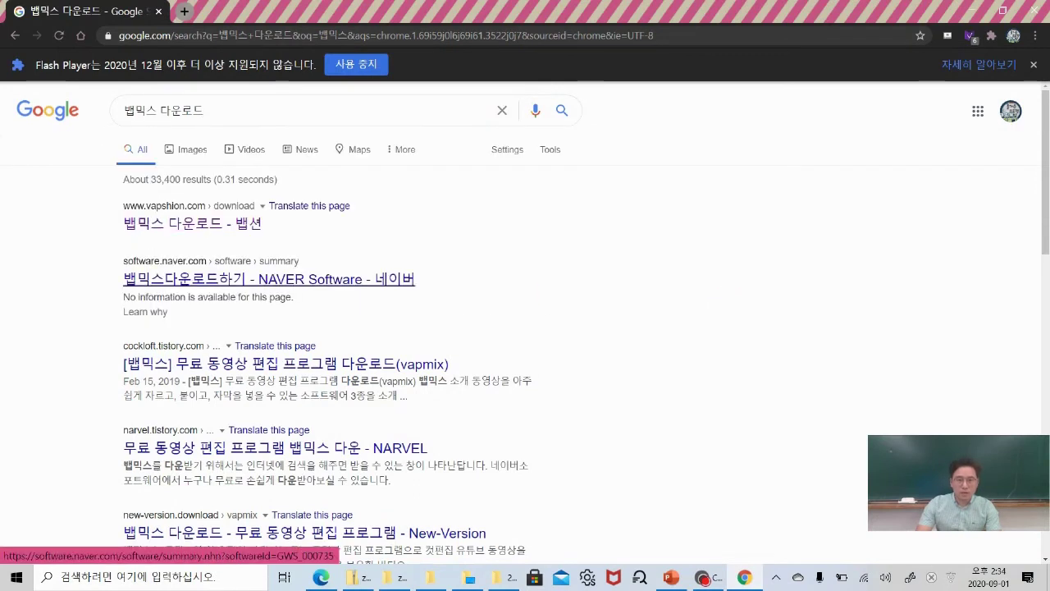
left_click(217, 223)
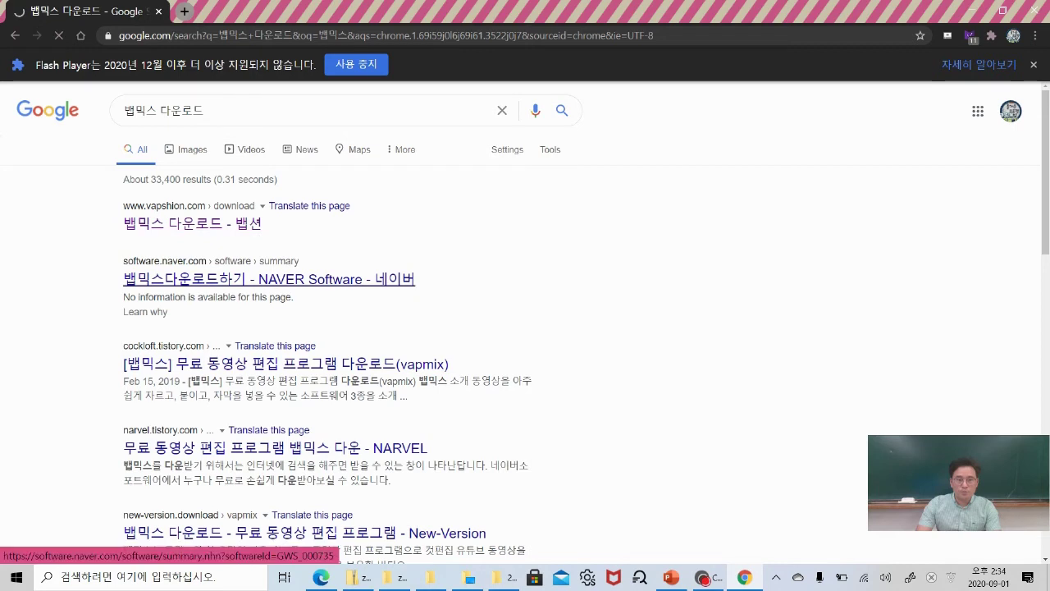
scroll(525, 311, "down", 1)
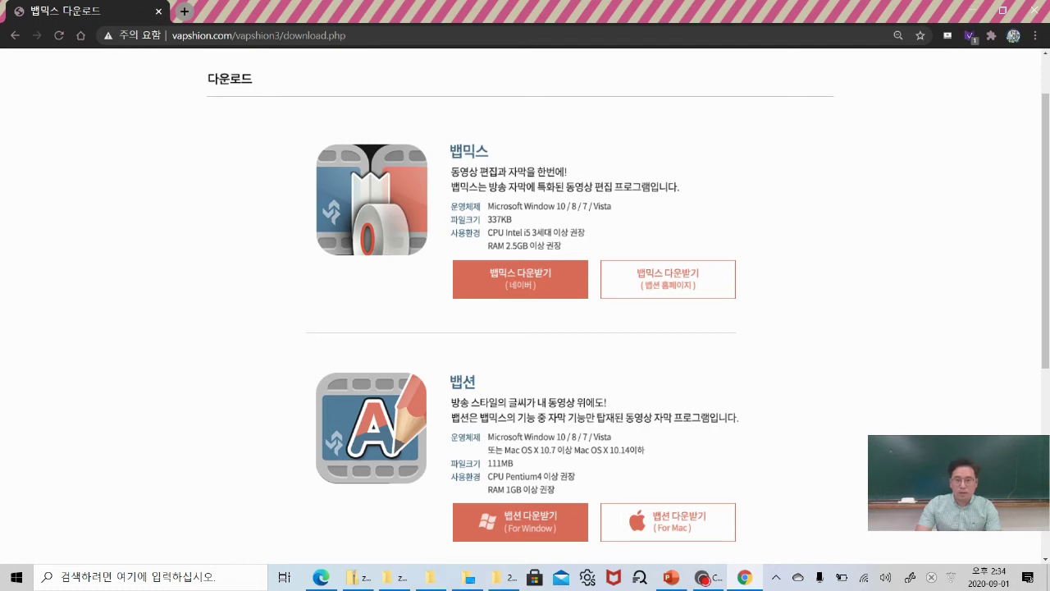
Download VapMixSetup.exe from Naver Software, allow the flagged download, and run the installer.
left_click(540, 282)
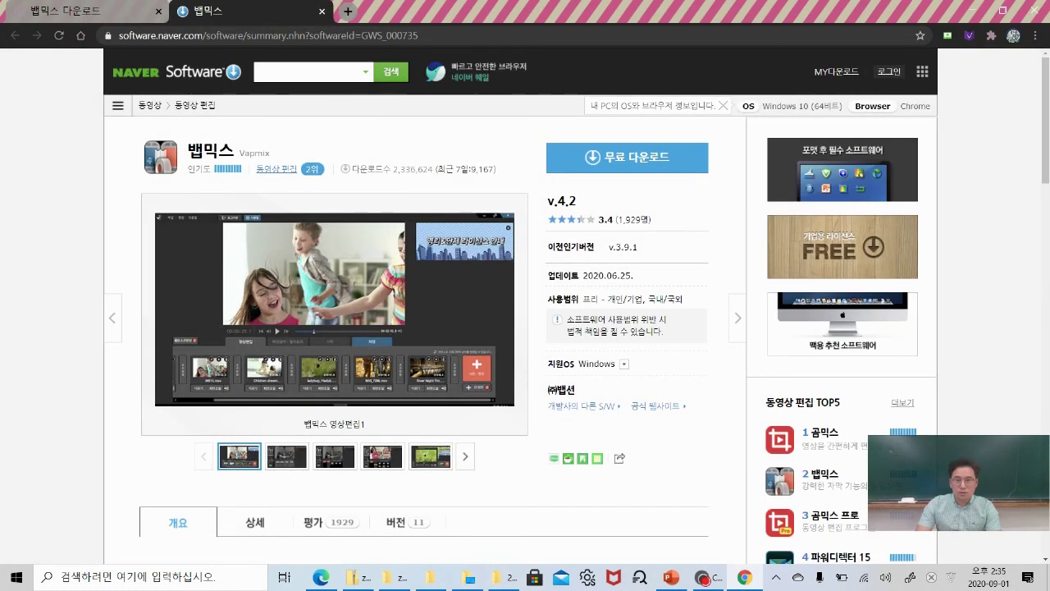
left_click(623, 205)
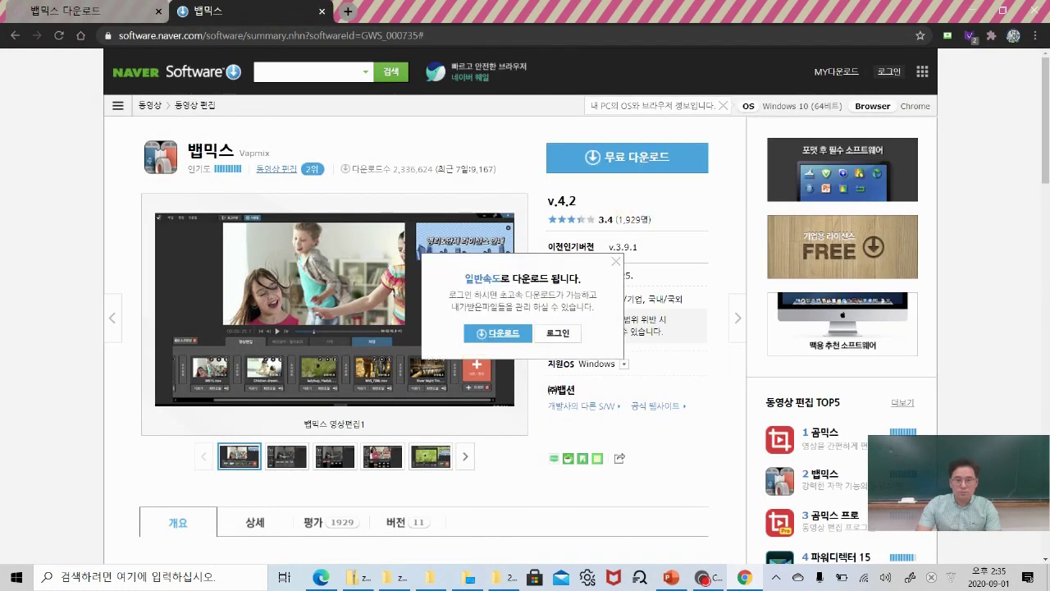
left_click(501, 333)
left_click(392, 345)
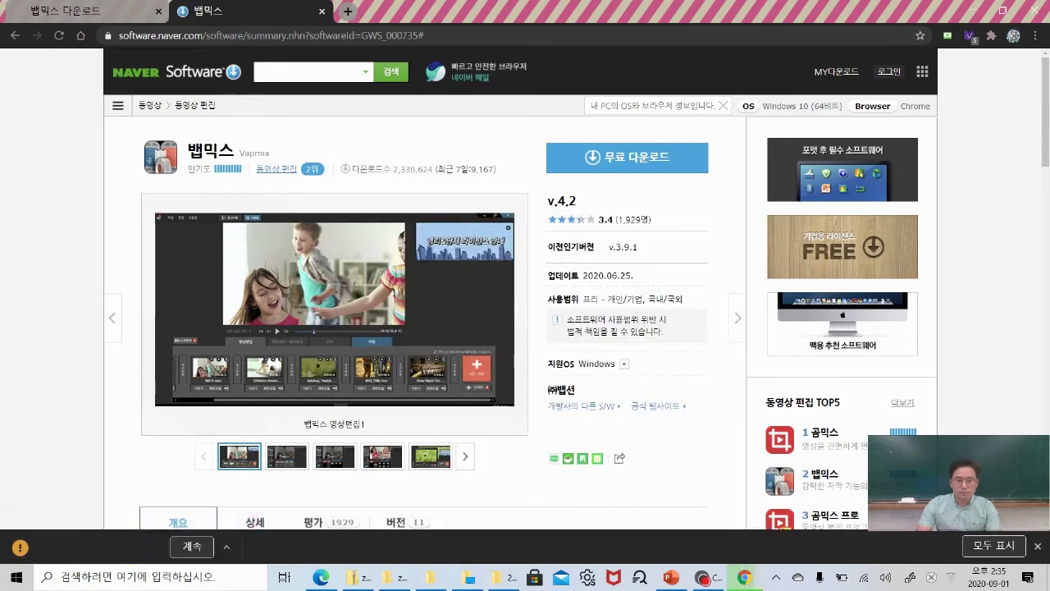
left_click(191, 546)
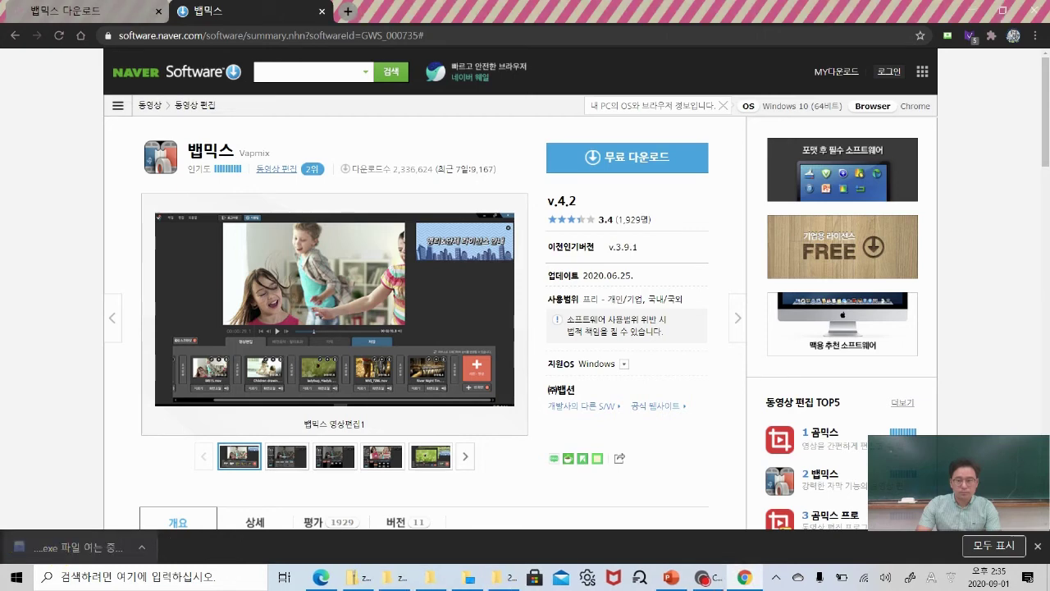
key("Return")
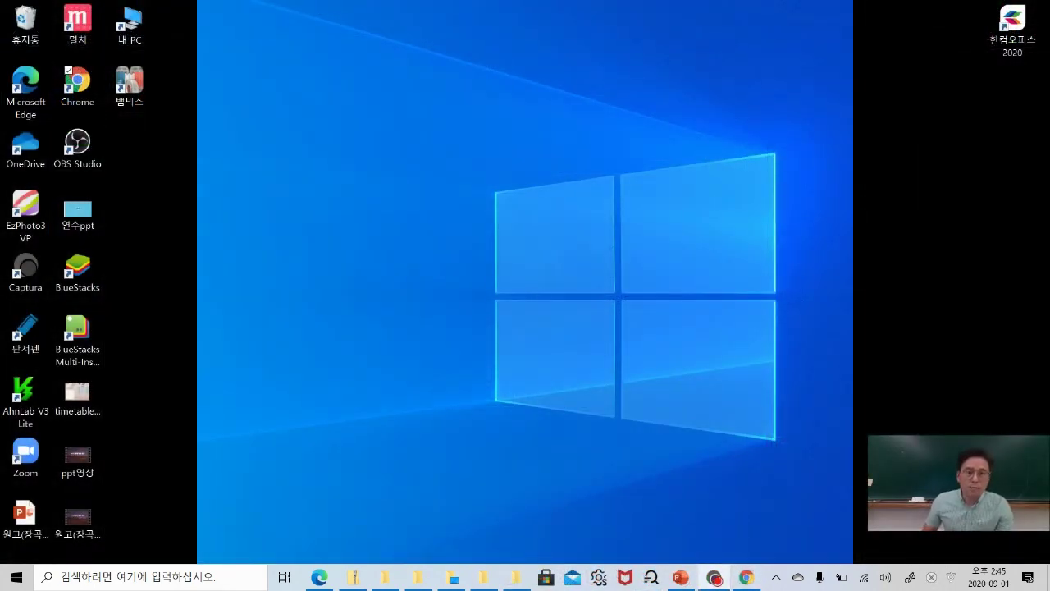
Launch Vapmix from the desktop, switch to the login form, and enter the account ID.
double_click(129, 82)
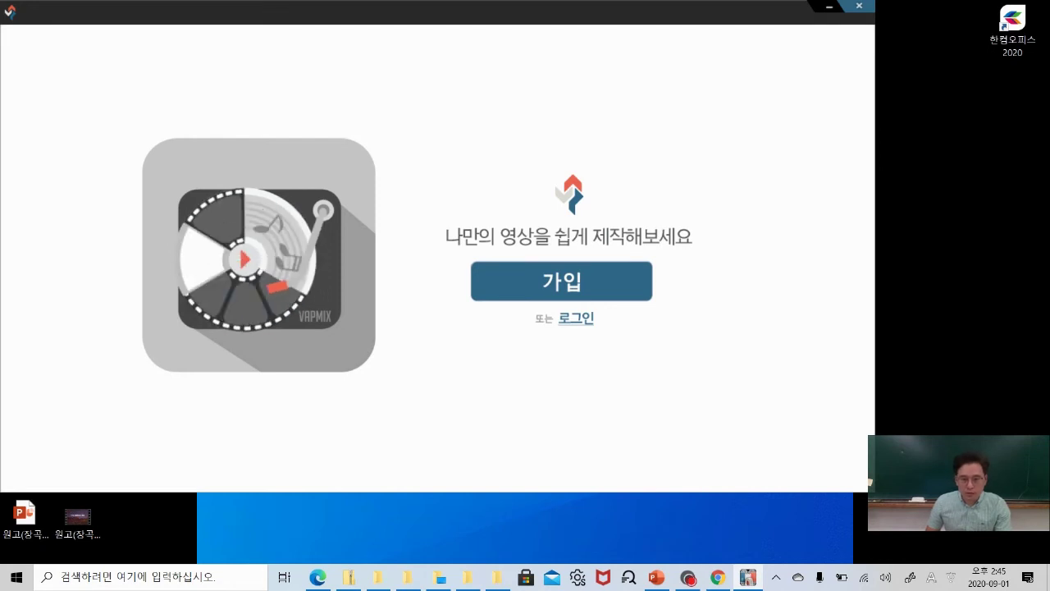
left_click(576, 317)
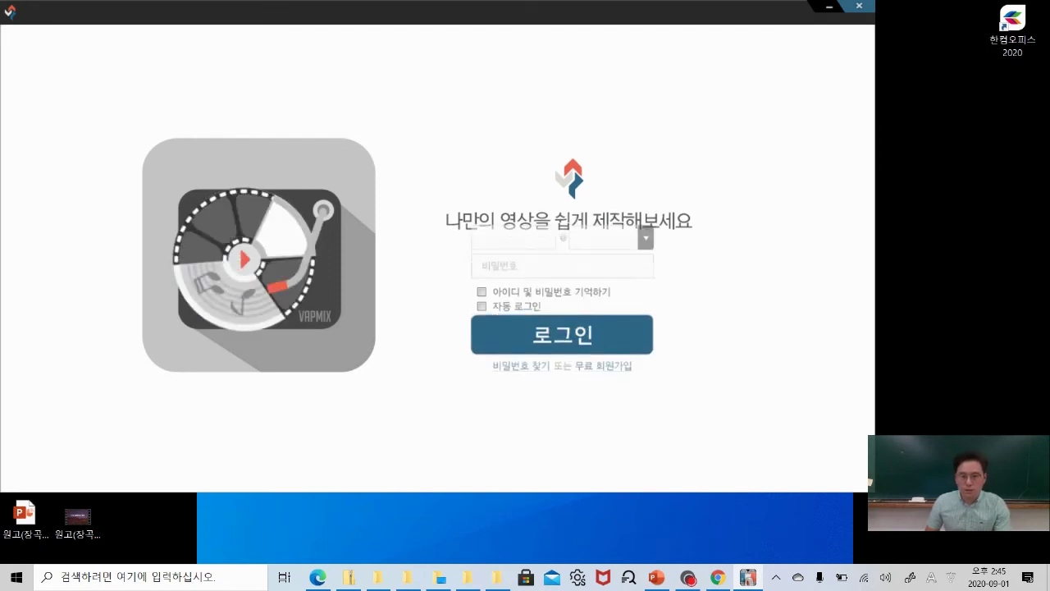
left_click(529, 237)
type("RUDAS")
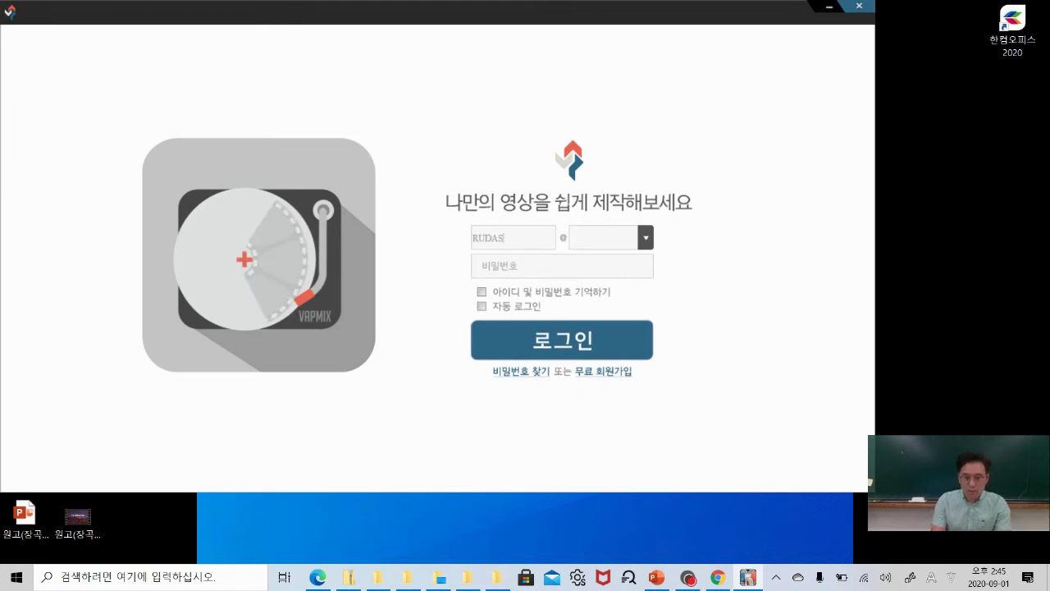
key("BackSpace")
key("BackSpace")
key("BackSpace")
key("BackSpace")
key("BackSpace")
key("BackSpace")
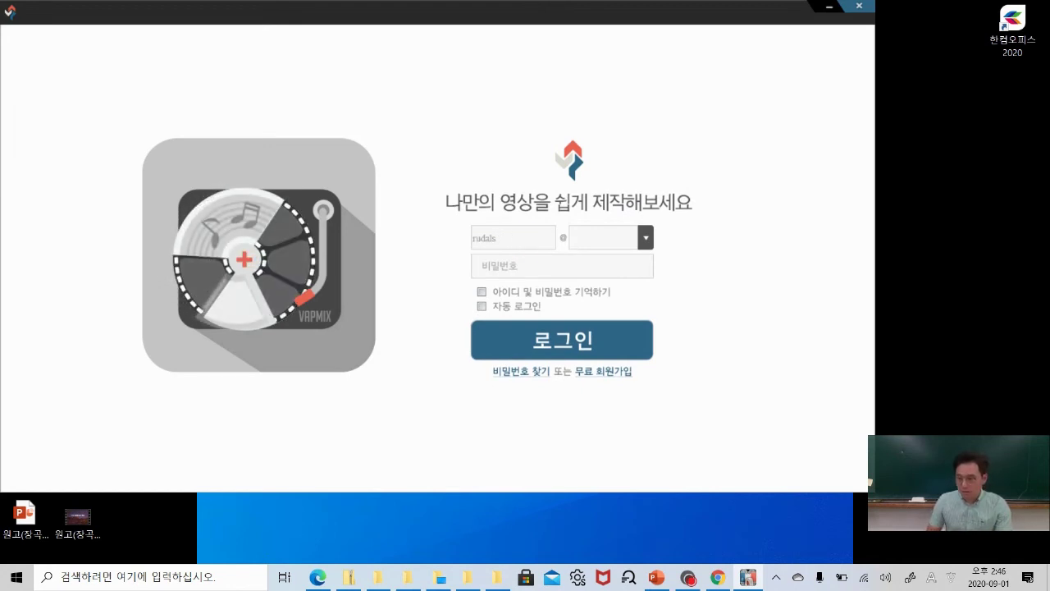
double_click(508, 235)
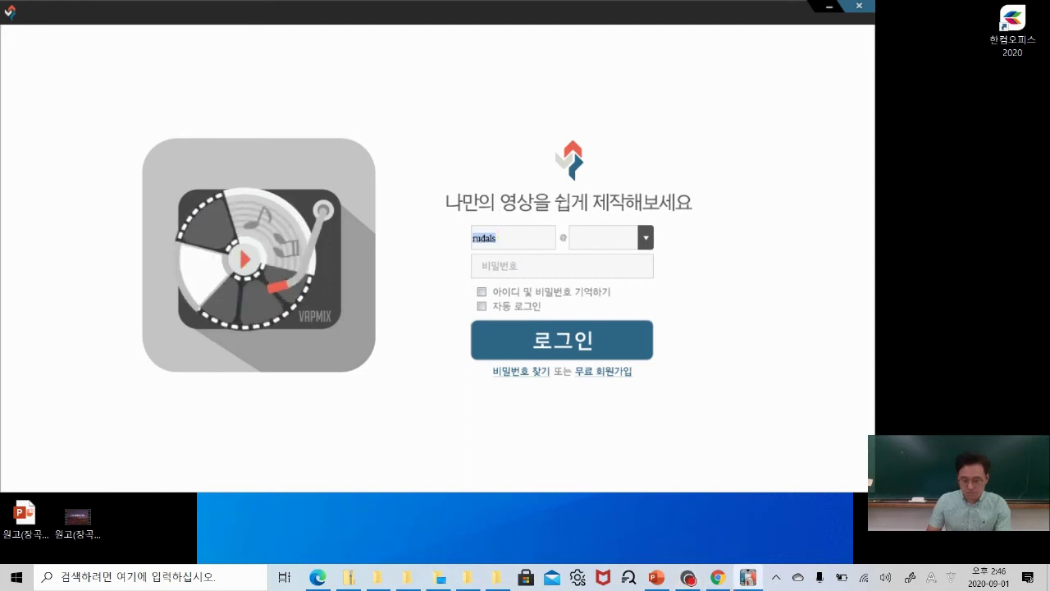
type("ㄱ")
key("BackSpace")
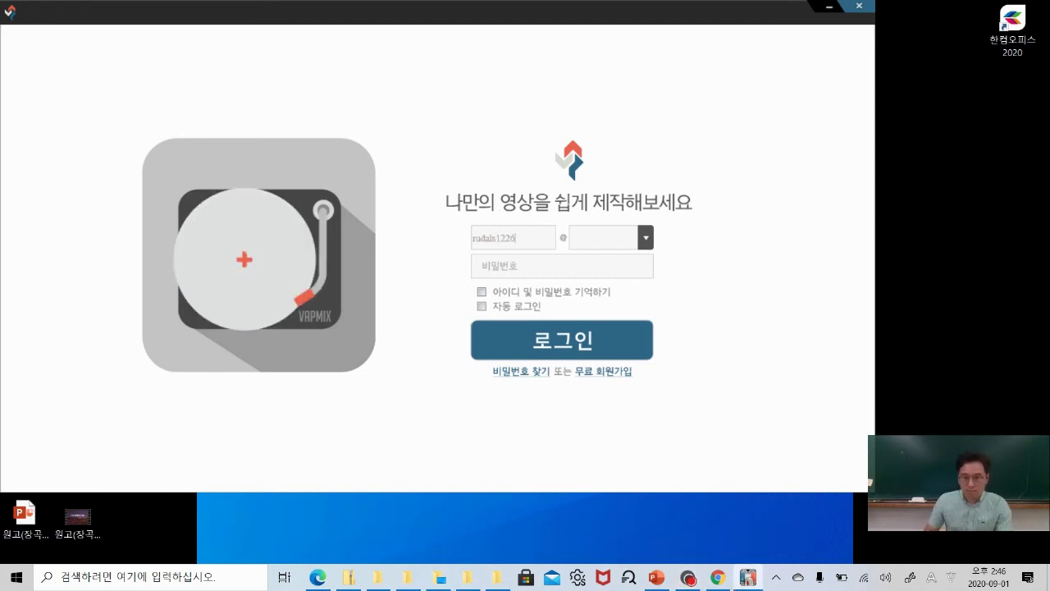
Enter the e-mail domain and the account password, then submit the login.
key("Tab")
type("gmail.com")
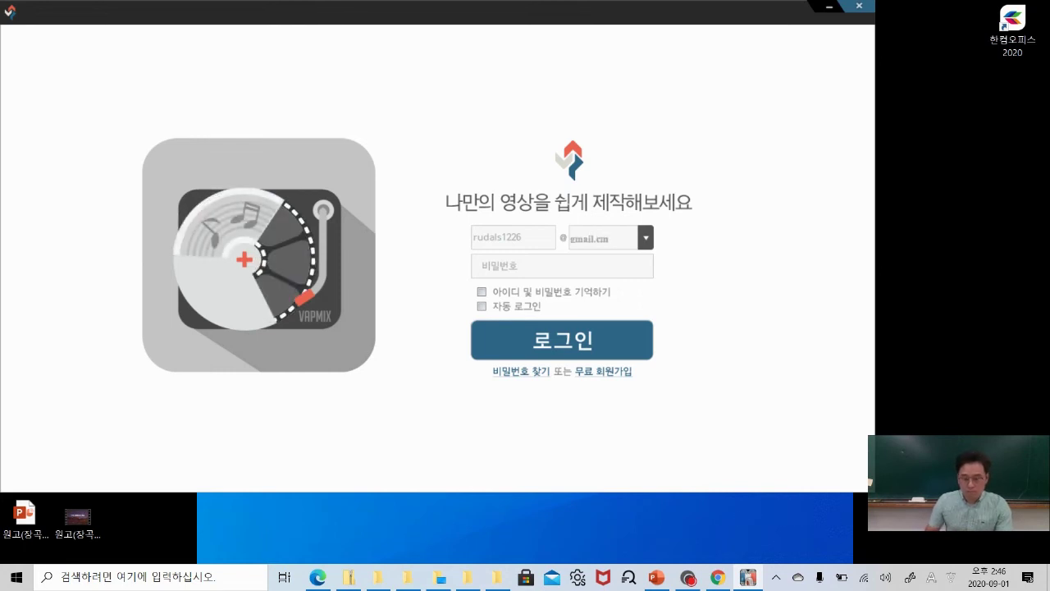
key("BackSpace")
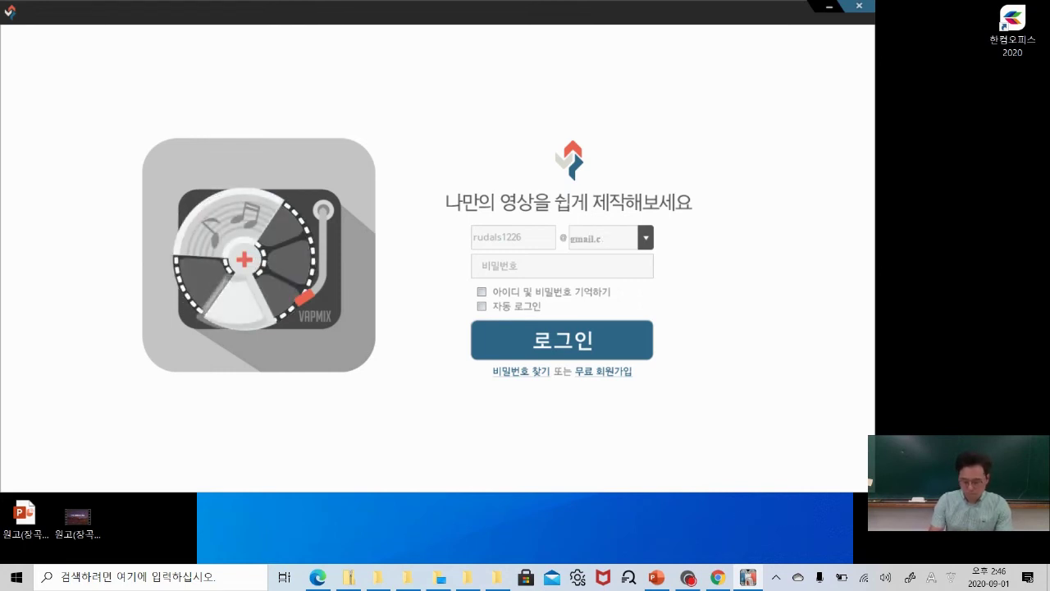
type("om")
key("Tab")
type("••••••••••")
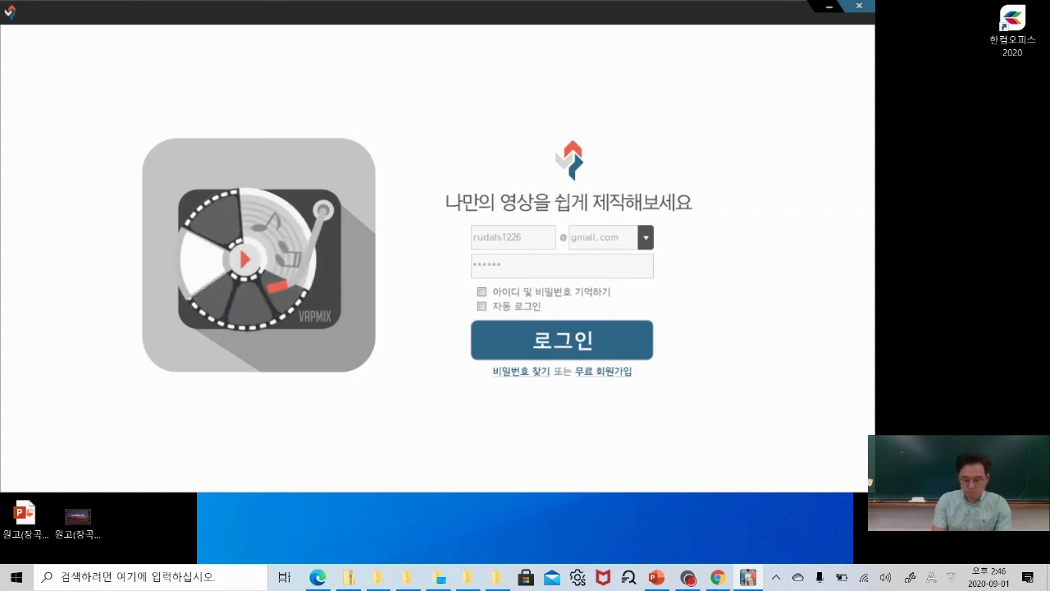
key("Return")
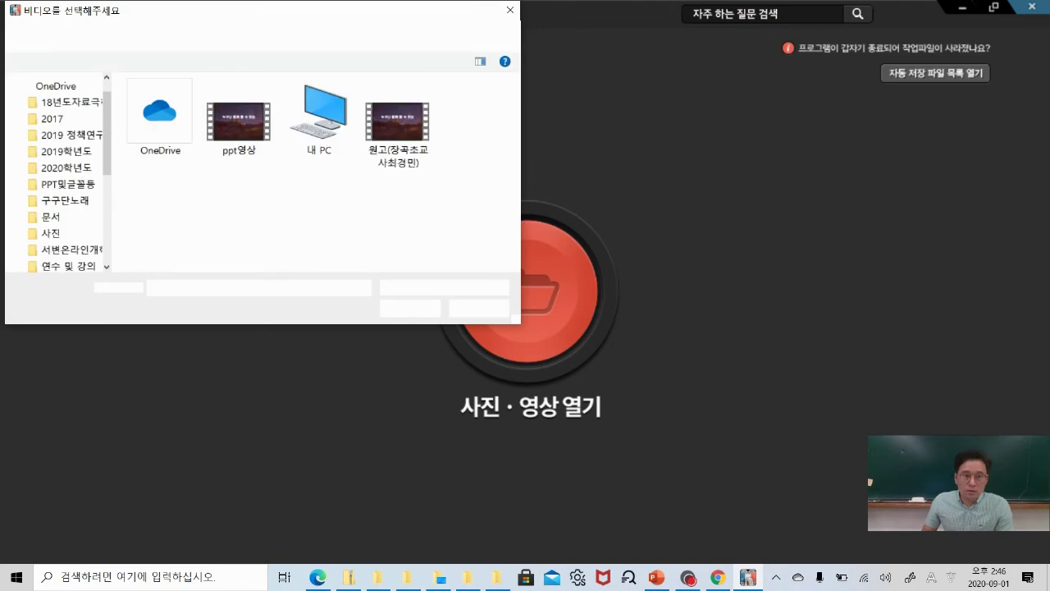
Close the video selection dialog and restore the Vapmix editor to a smaller window.
left_click_drag(222, 22, 284, 51)
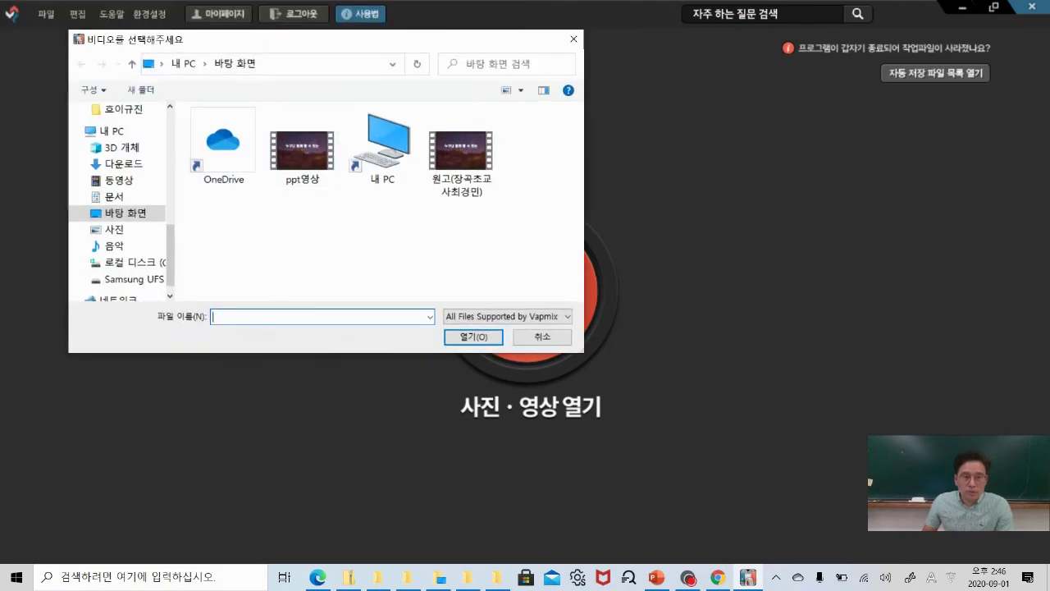
scroll(157, 216, "up", 10)
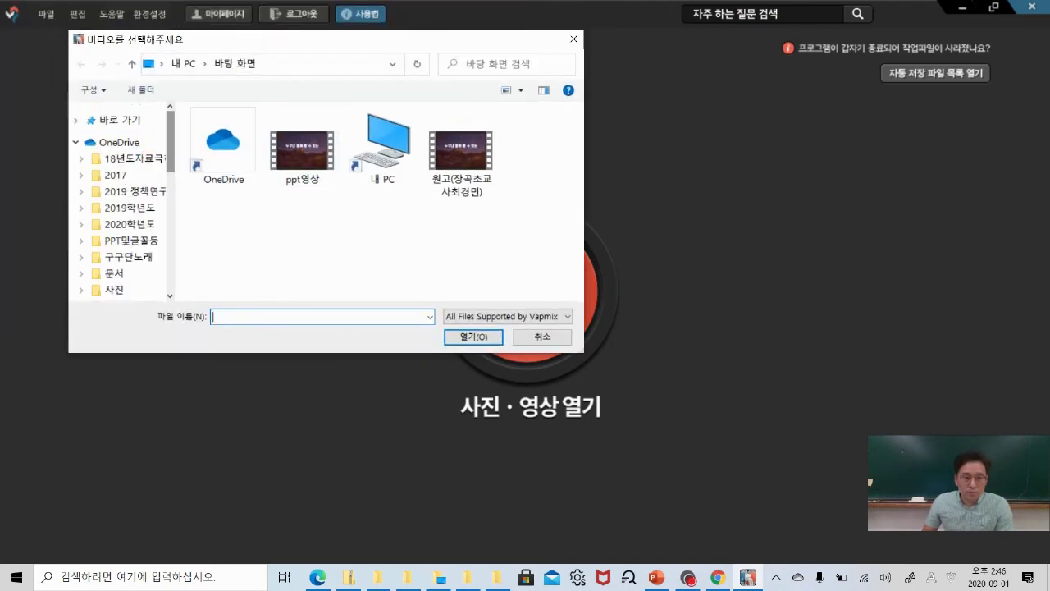
left_click(574, 38)
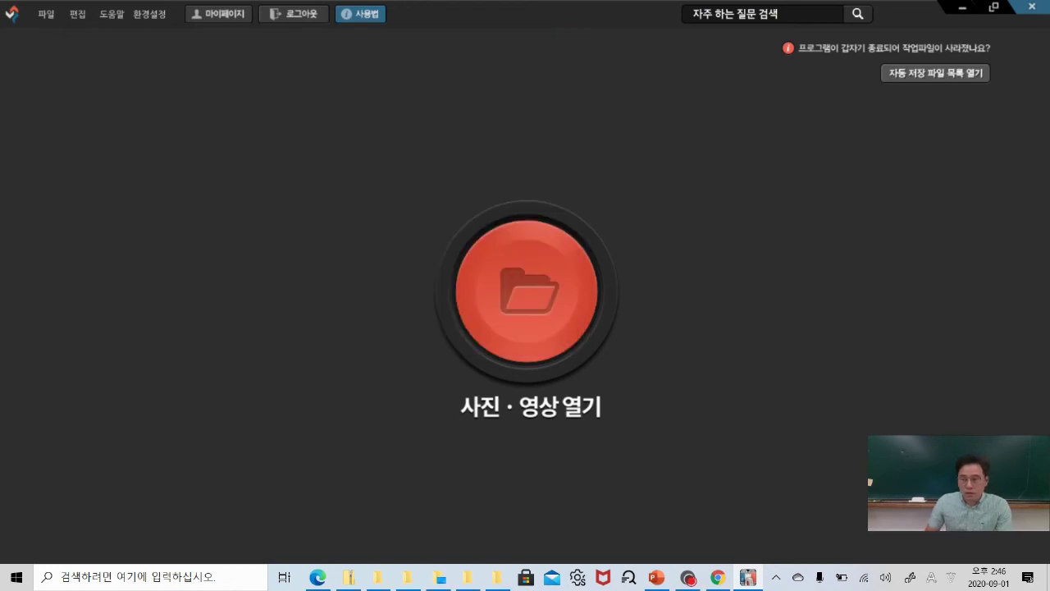
left_click_drag(1049, 147, 696, 155)
left_click(637, 14)
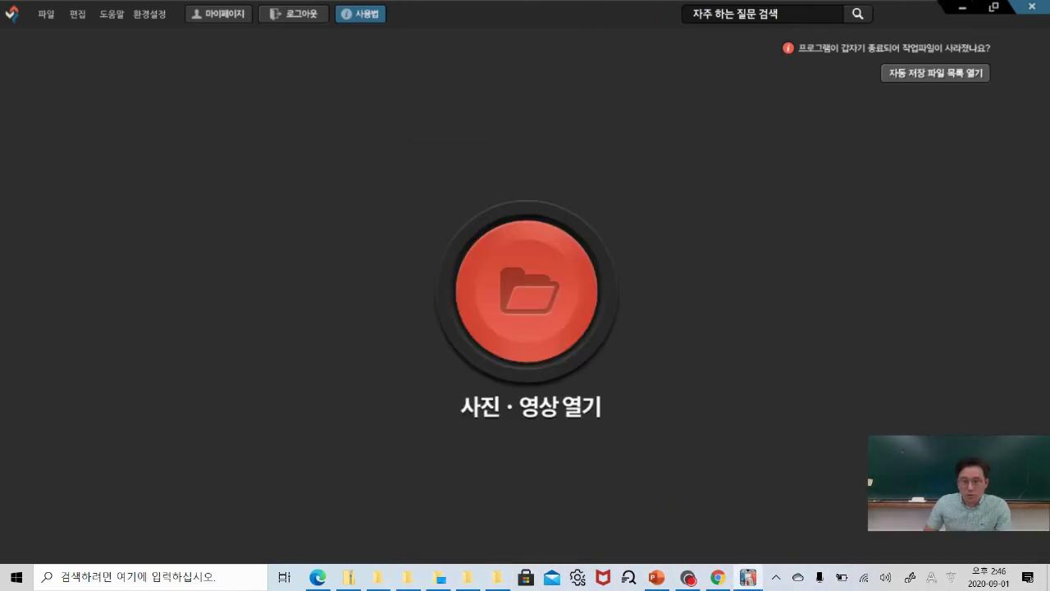
left_click(993, 7)
Arrange the project folder window beside the Vapmix editor.
left_click_drag(551, 14, 526, 14)
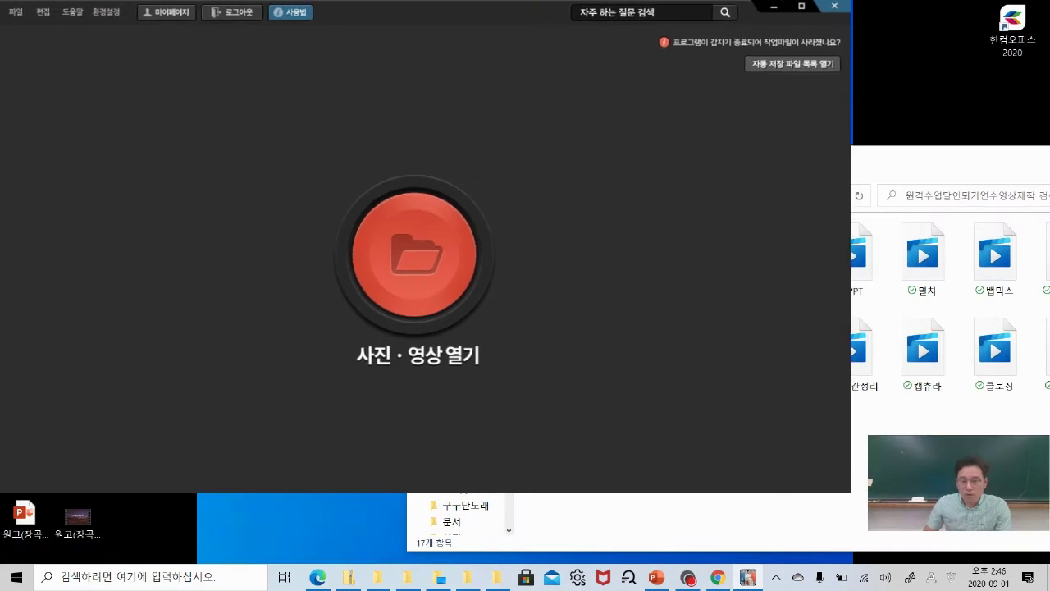
left_click(857, 156)
left_click_drag(841, 156, 771, 182)
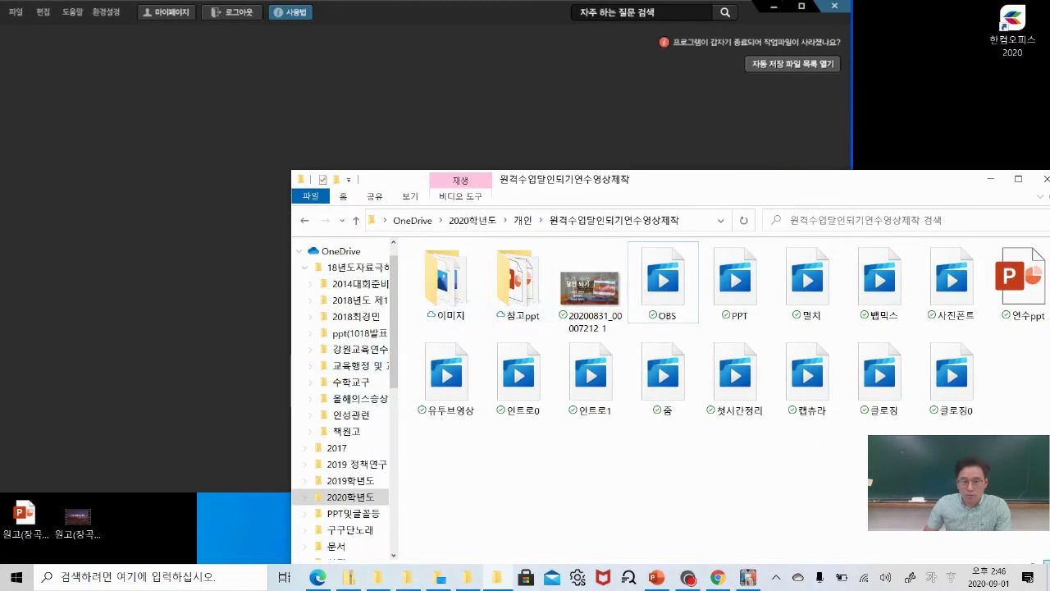
left_click_drag(288, 412, 408, 415)
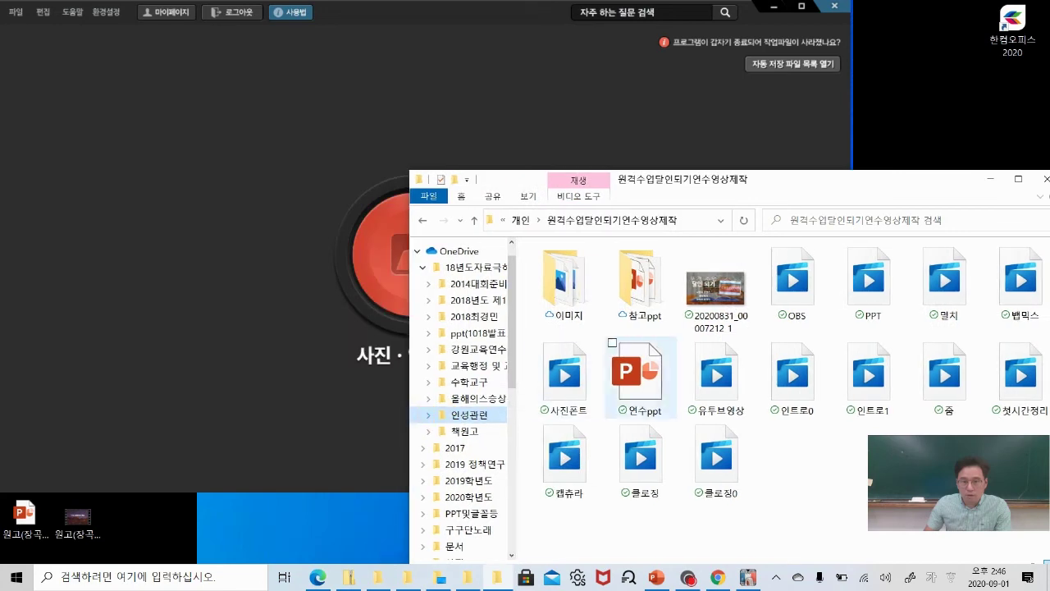
left_click_drag(850, 182, 878, 164)
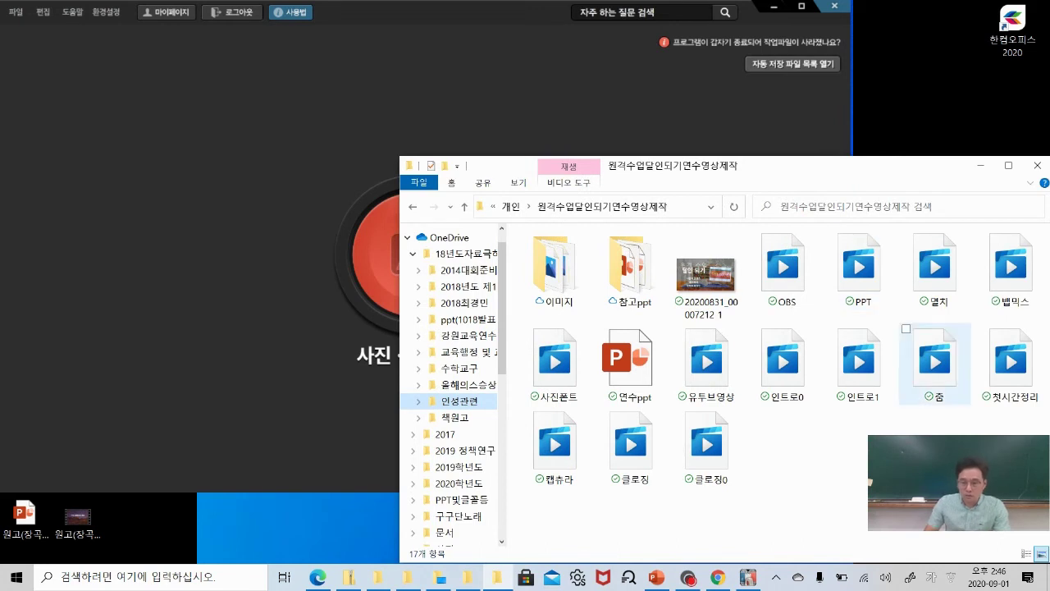
Drag the 20200831 title image, 인트로0, 인트로1 and 클로징 files onto the Vapmix clip strip.
left_click_drag(706, 275, 246, 340)
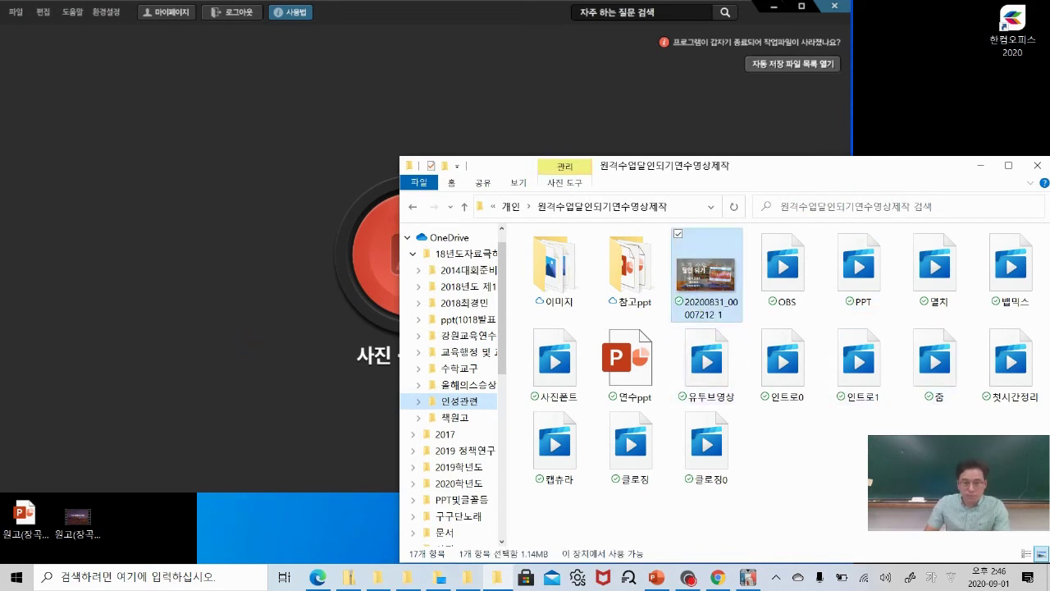
left_click_drag(706, 275, 386, 263)
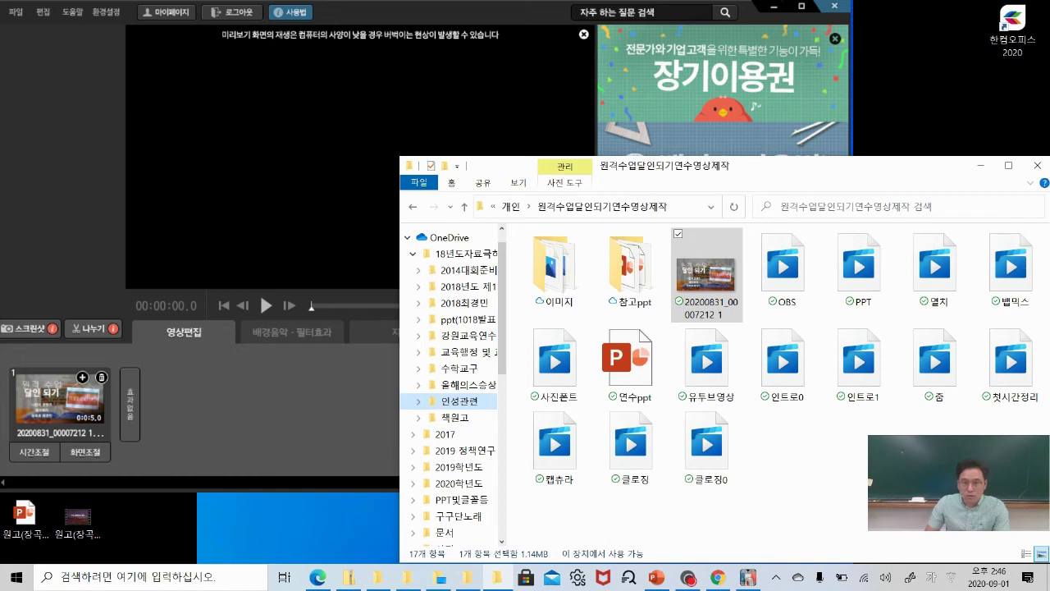
mouse_move(794, 170)
left_mouse_down()
mouse_move(698, 164)
mouse_move(786, 167)
left_mouse_up()
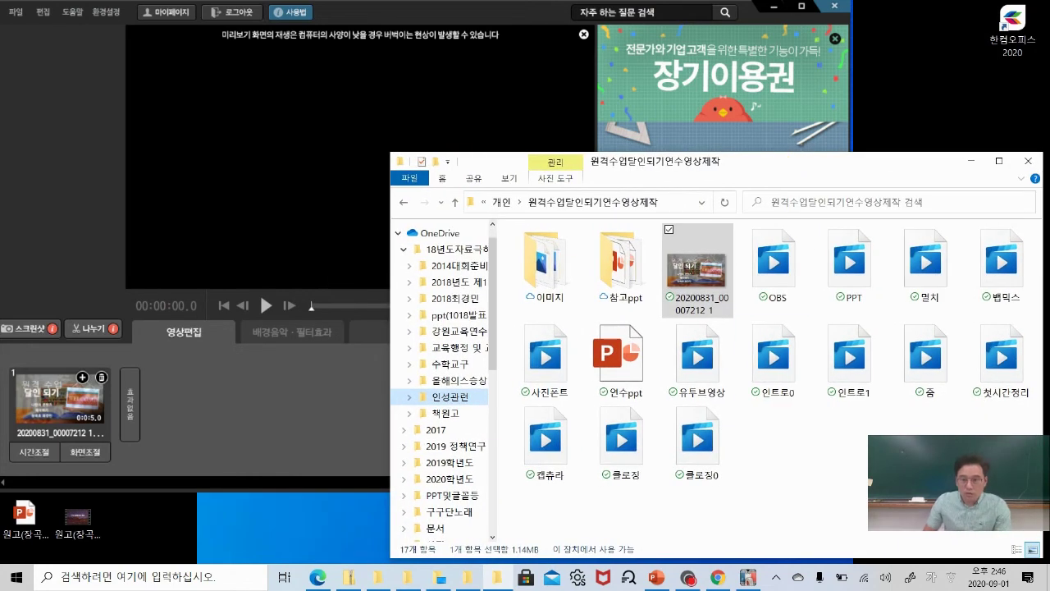
left_click_drag(774, 353, 156, 426)
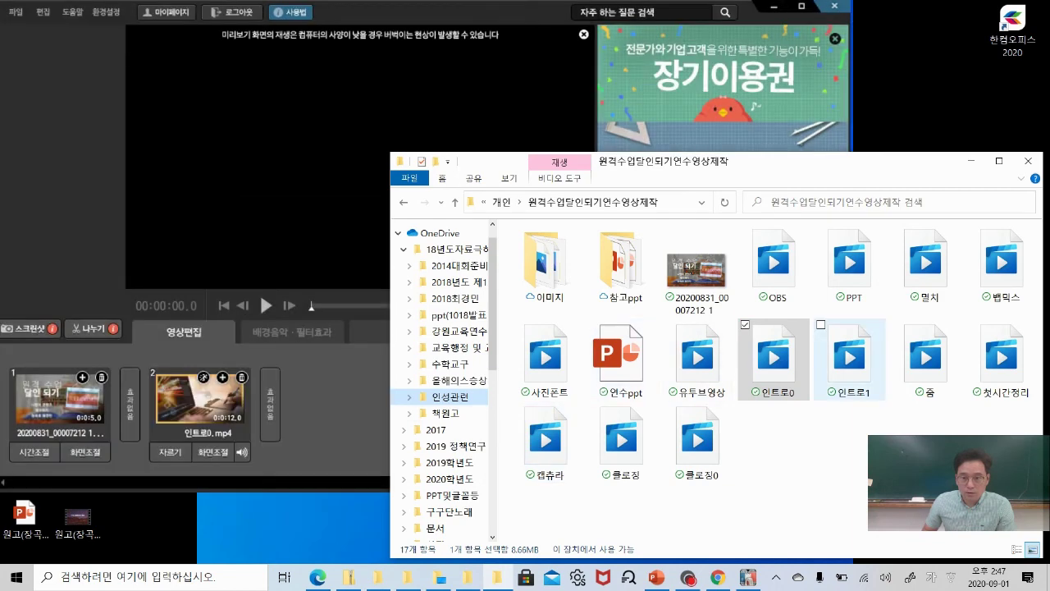
left_click_drag(849, 352, 356, 443)
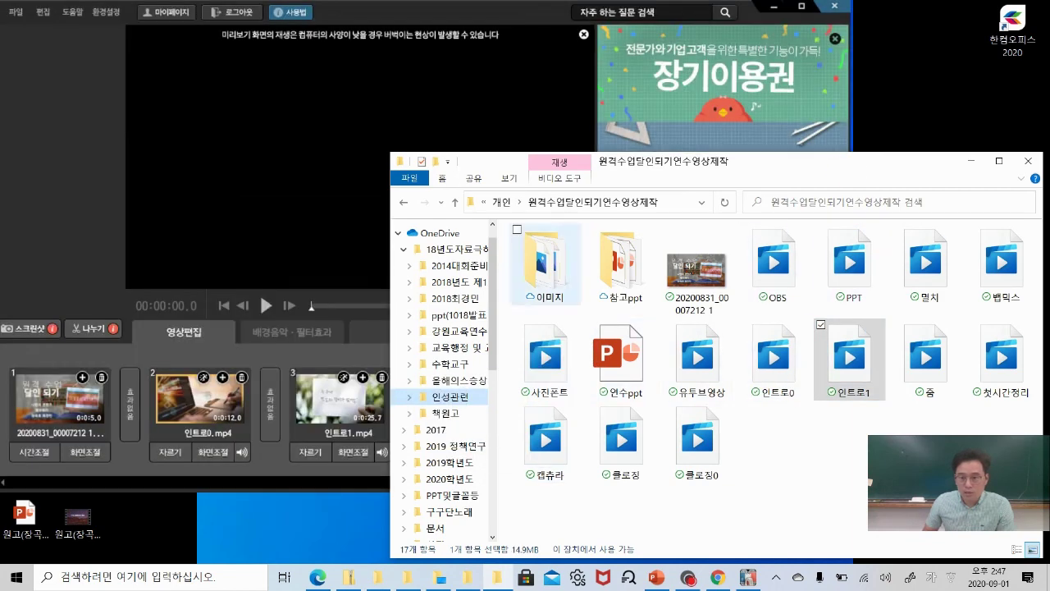
left_click_drag(621, 443, 391, 424)
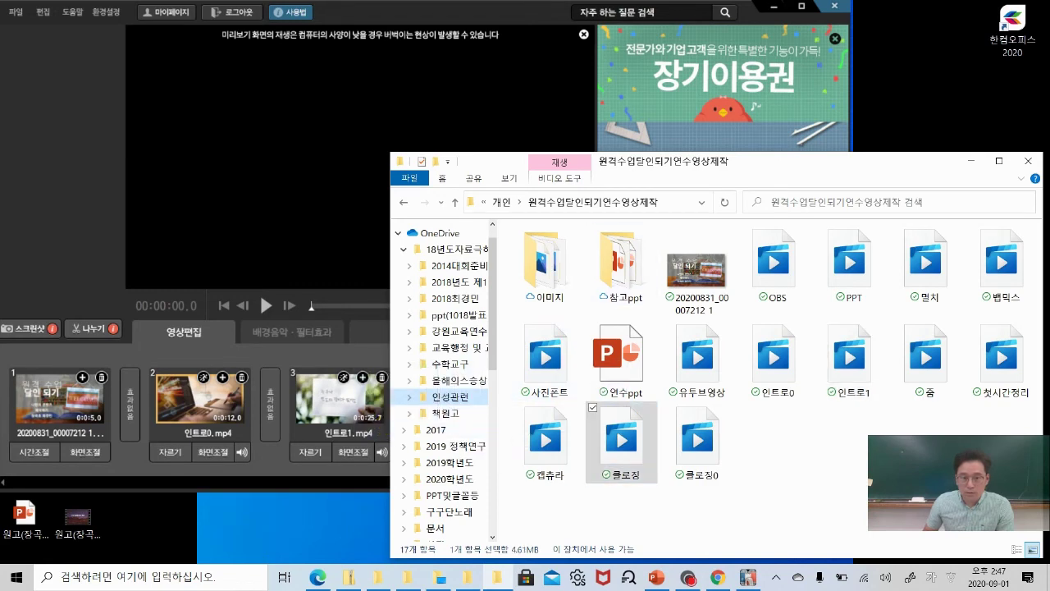
Add the 클로징0 clip after the intro clips and maximize the Vapmix window.
left_click(1028, 161)
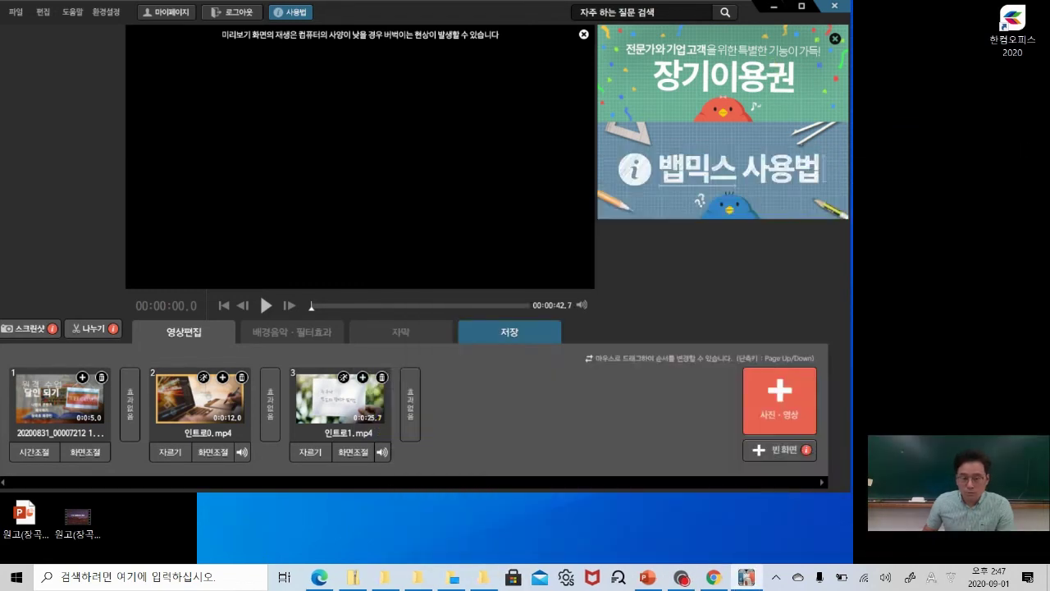
left_click(484, 577)
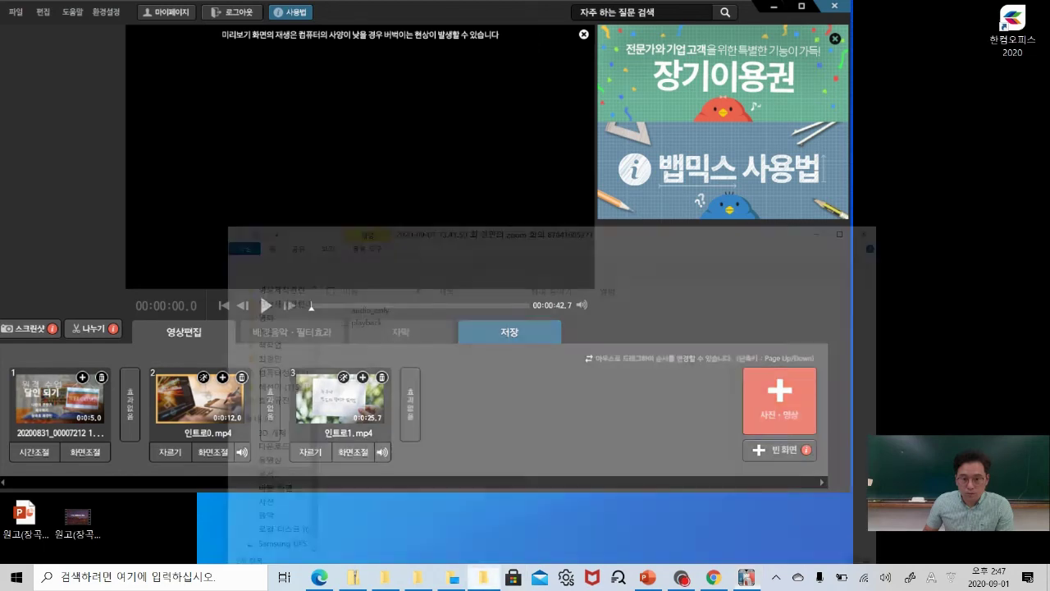
key("super+Down")
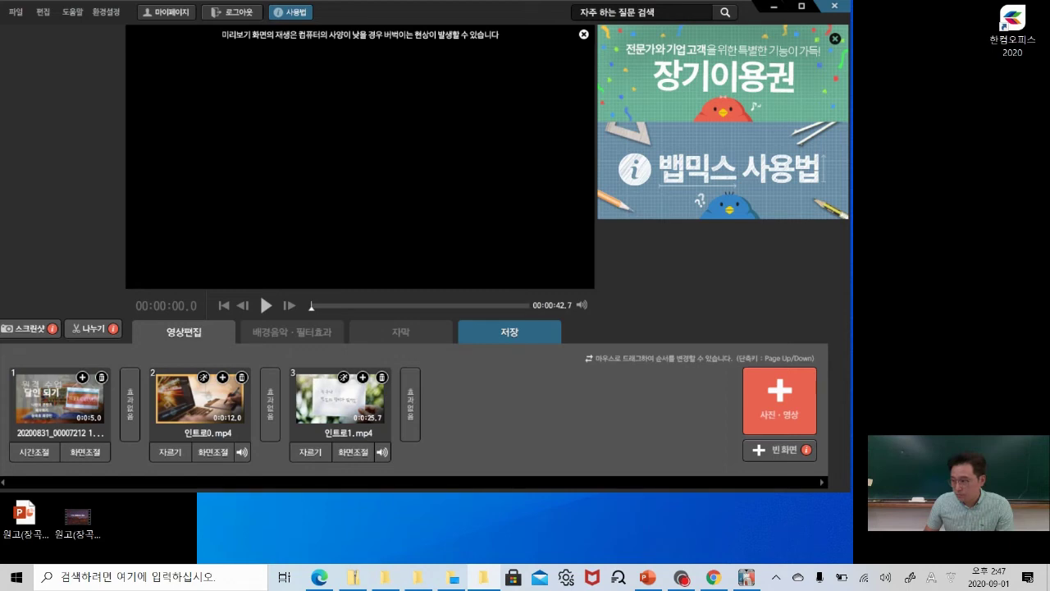
left_click_drag(916, 224, 451, 431)
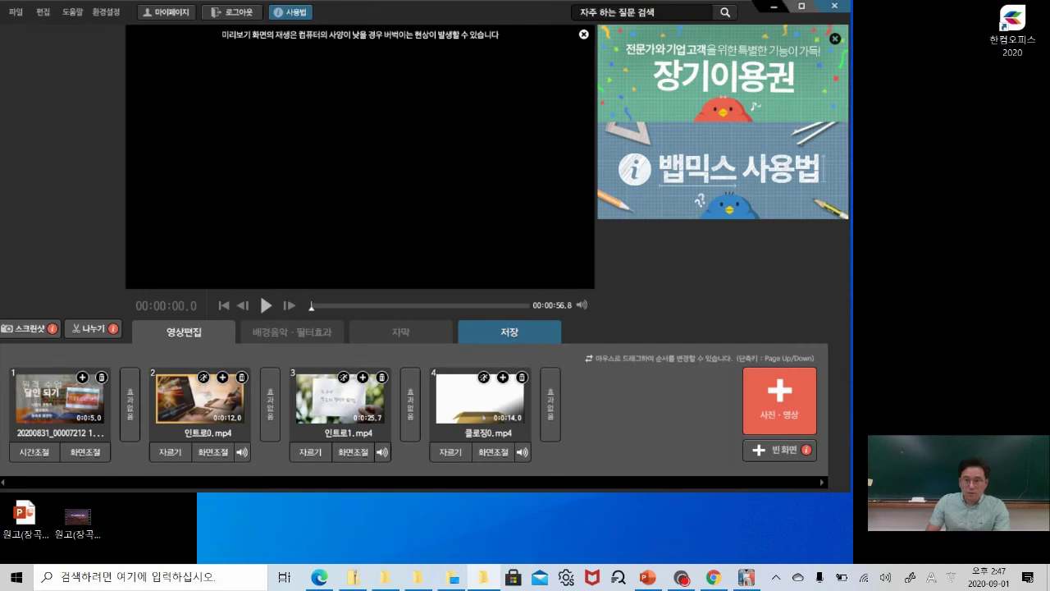
left_click(802, 6)
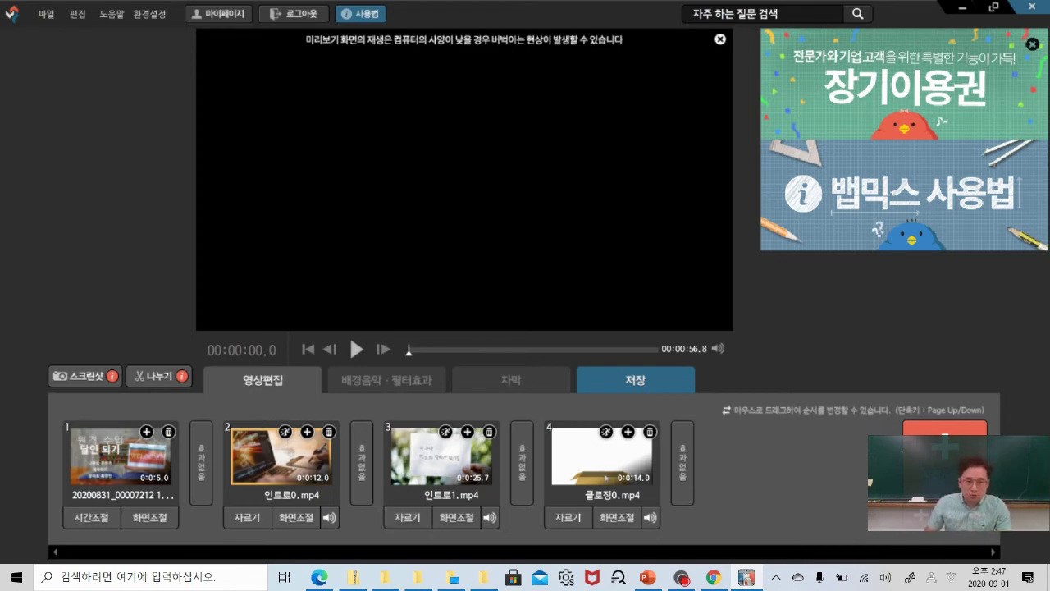
Apply 오버랩효과 between clips, then append a white 빈 화면 clip set to 3 seconds.
left_click_drag(123, 460, 205, 479)
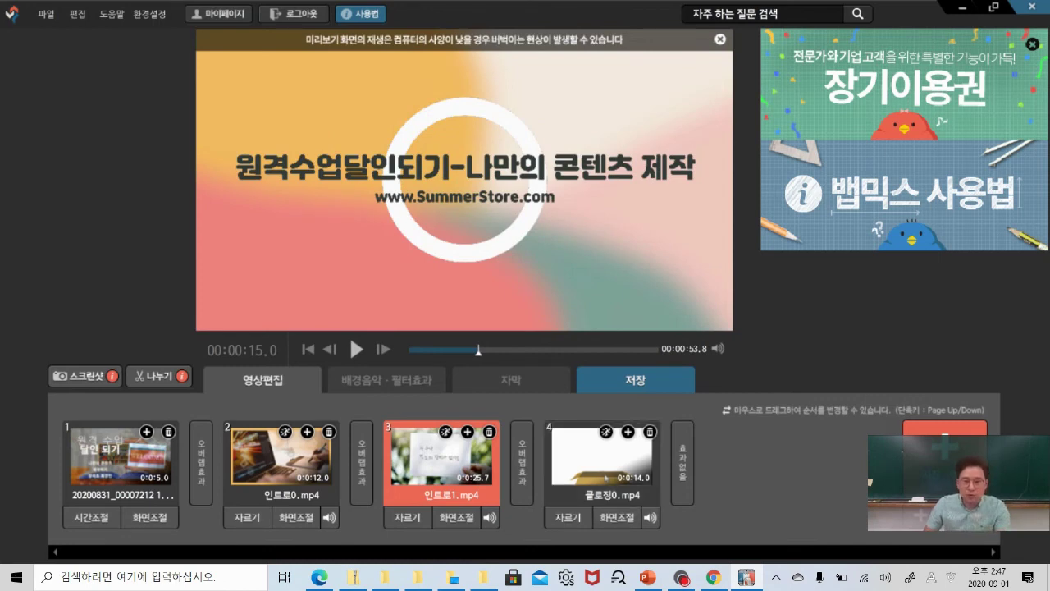
left_click(923, 516)
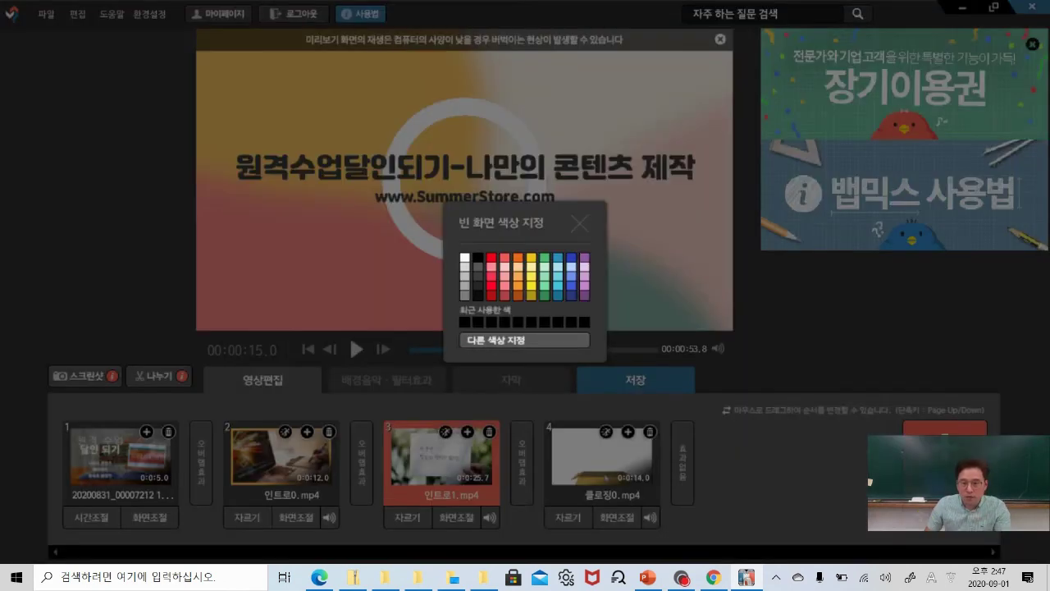
left_click(464, 257)
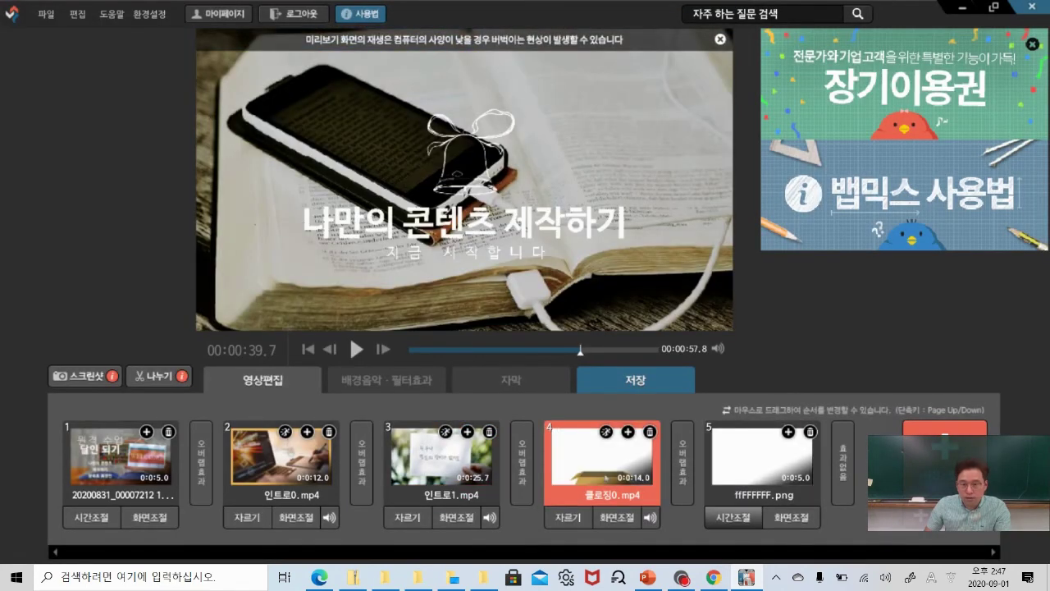
left_click(733, 517)
left_click(297, 453)
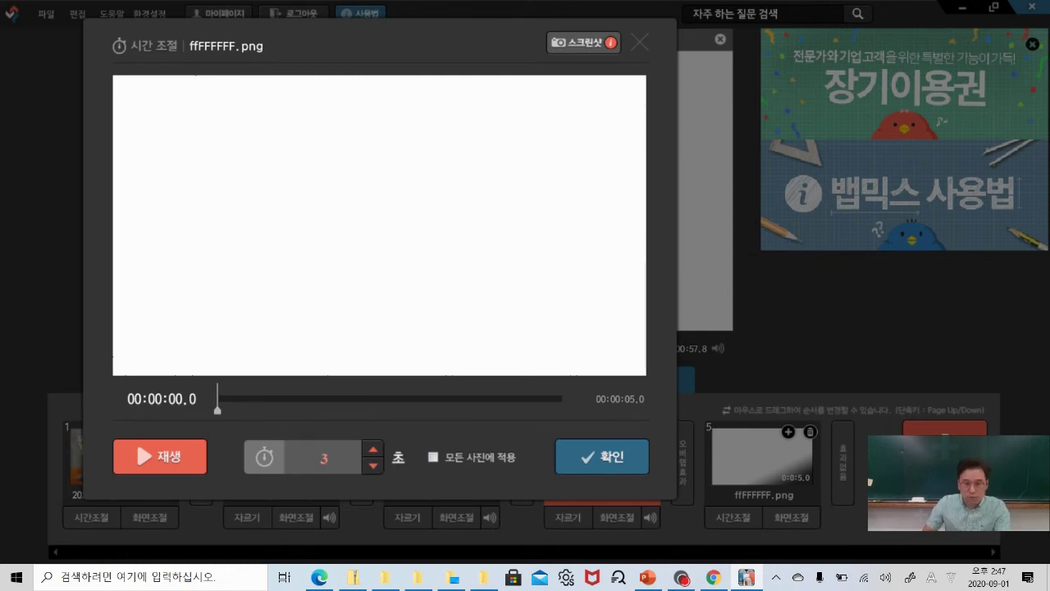
left_click(601, 456)
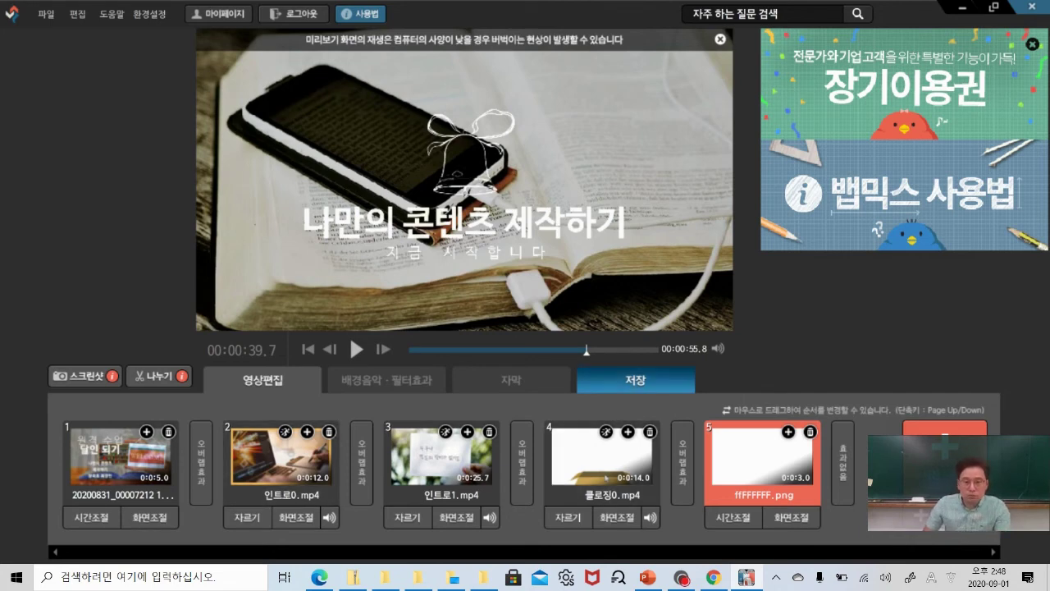
Set the title image clip's duration to 3 seconds.
left_click(641, 378)
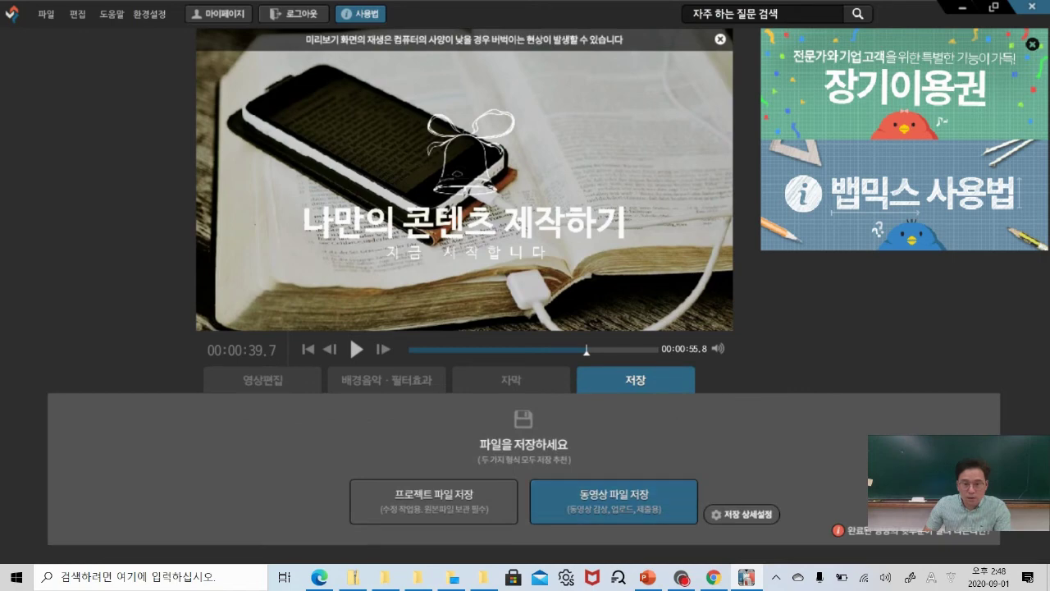
left_click(287, 379)
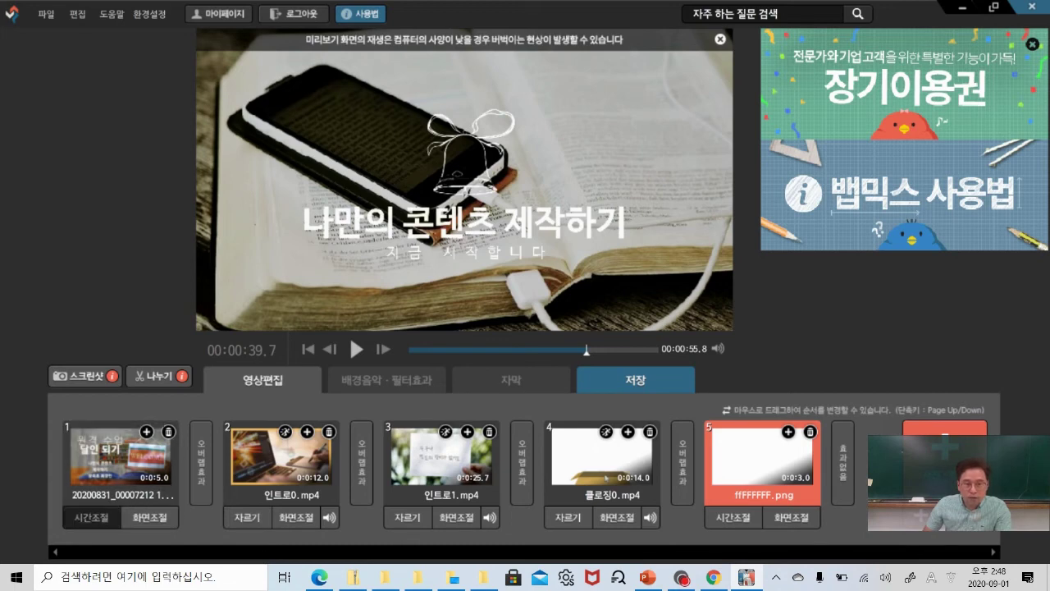
left_click(92, 517)
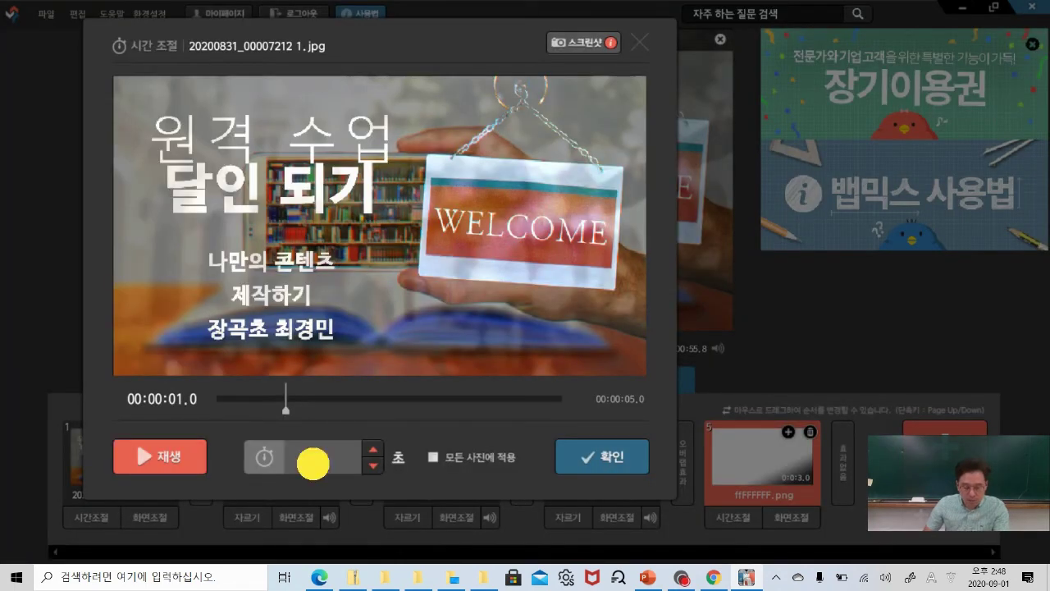
left_click(335, 455)
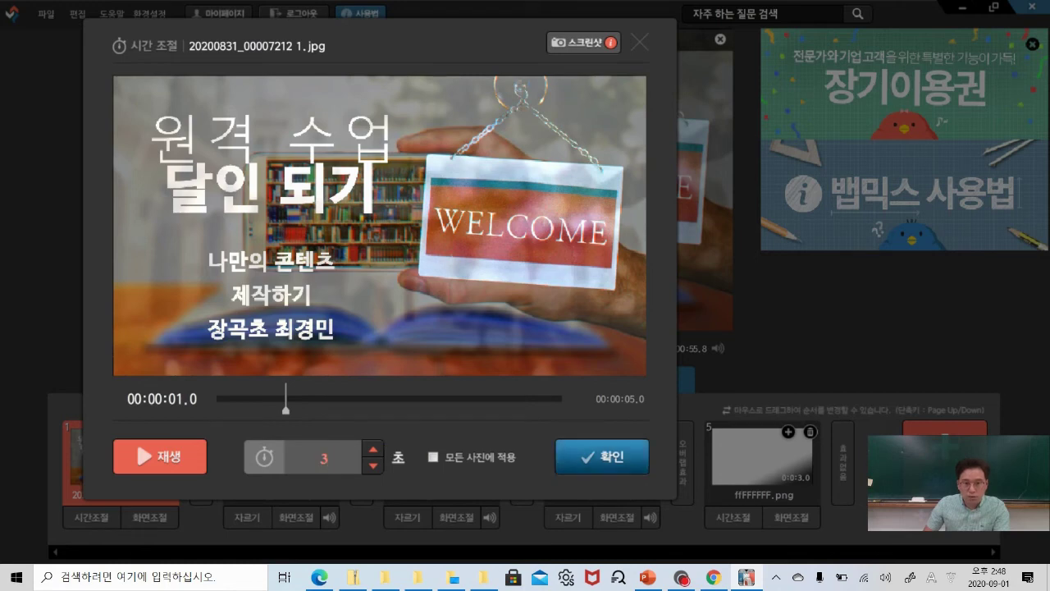
left_click(602, 456)
Trim 인트로0 to run from 2 seconds to 7.01 seconds.
left_click(247, 517)
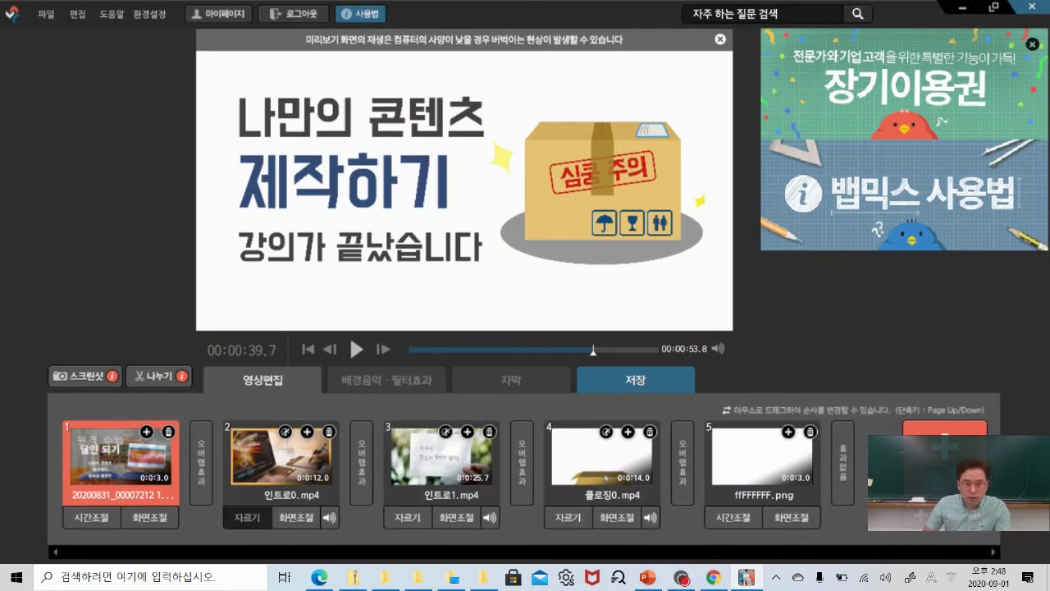
left_click_drag(209, 396, 266, 397)
left_click_drag(569, 397, 431, 396)
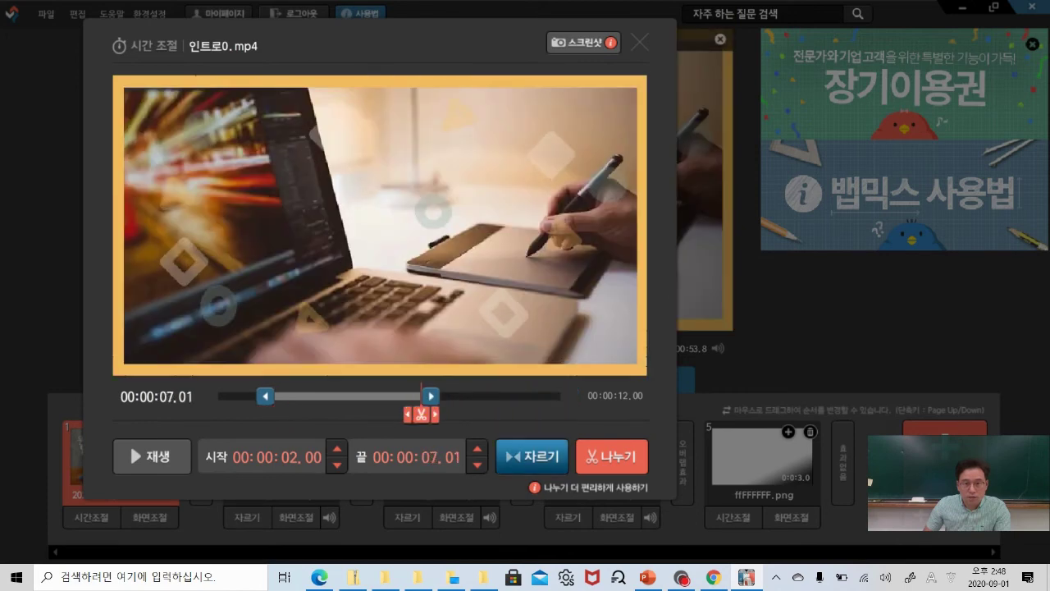
left_click(539, 458)
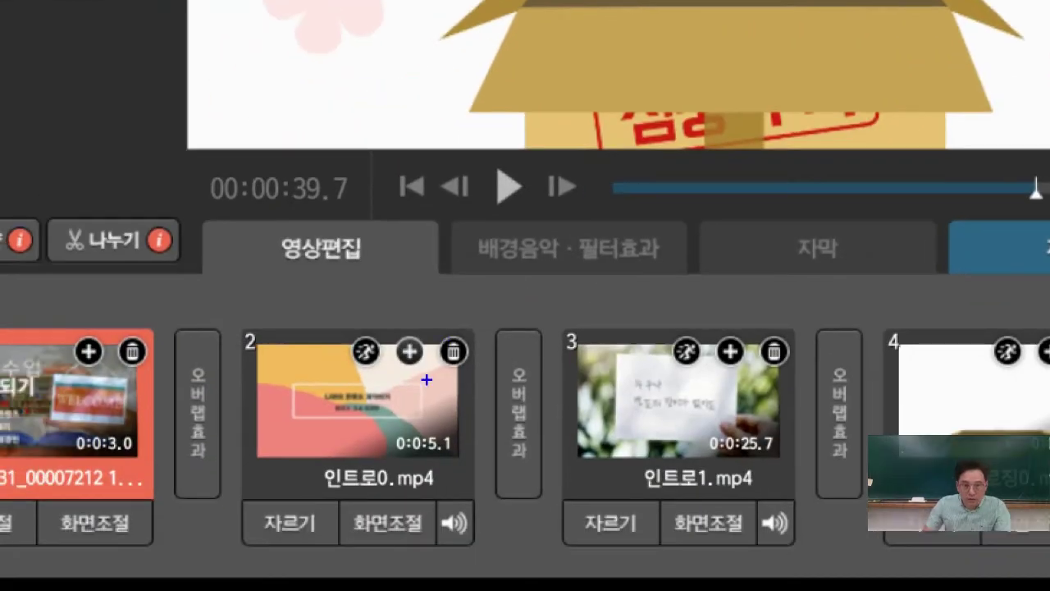
mouse_move(426, 380)
left_mouse_down()
mouse_move(392, 365)
mouse_move(435, 339)
left_mouse_up()
key("Escape")
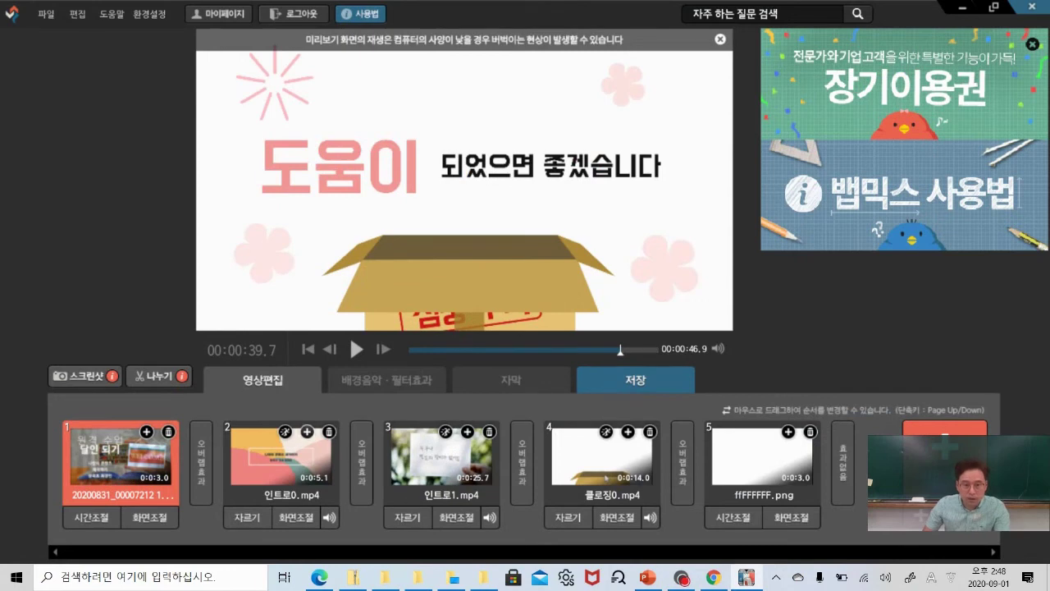
Duplicate 인트로0 and trim the copy to about 8.09–11.07 seconds.
left_click(307, 432)
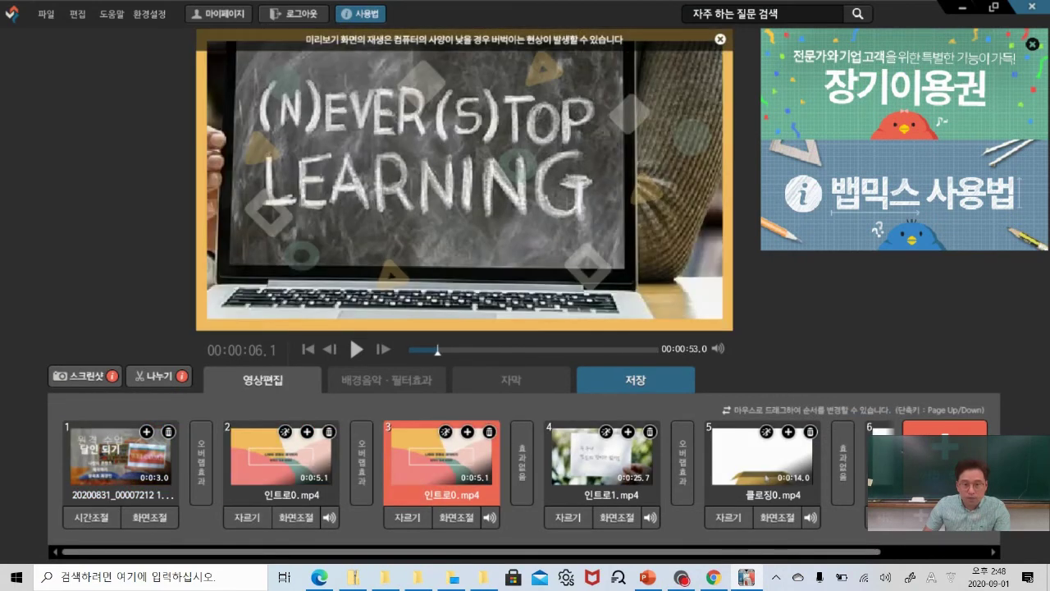
left_click(410, 517)
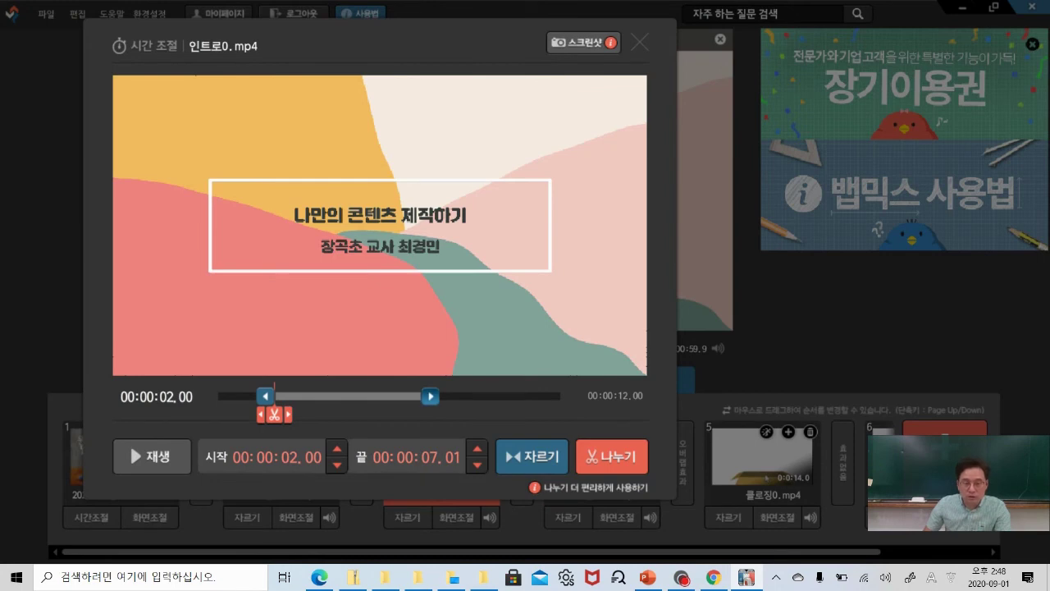
left_click_drag(430, 396, 562, 397)
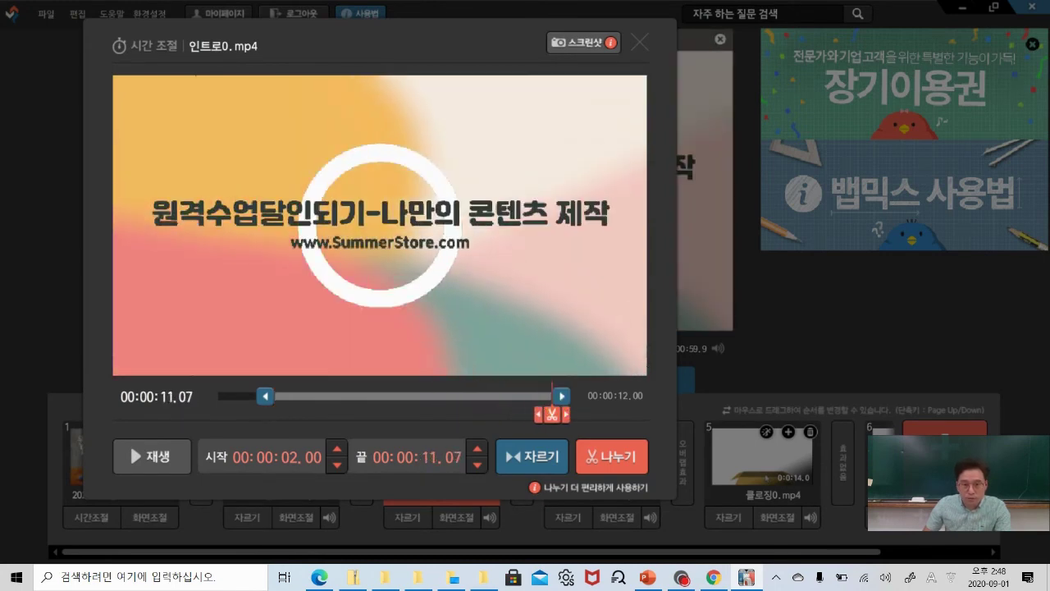
left_click_drag(265, 396, 469, 398)
left_click(530, 456)
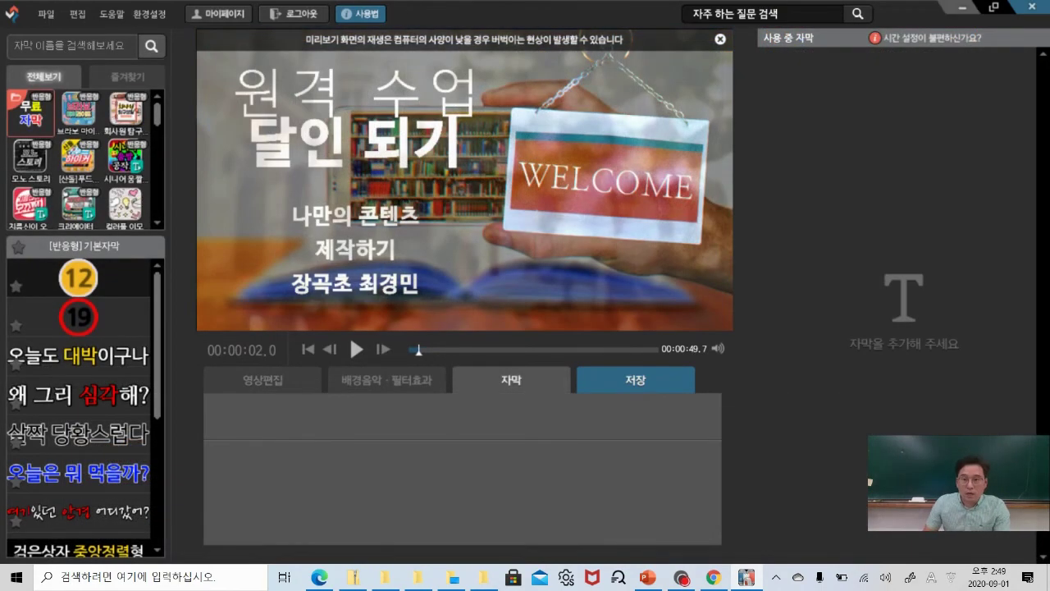
Show the clip list, then switch to the 자막 tab with its subtitle template library.
left_click(254, 374)
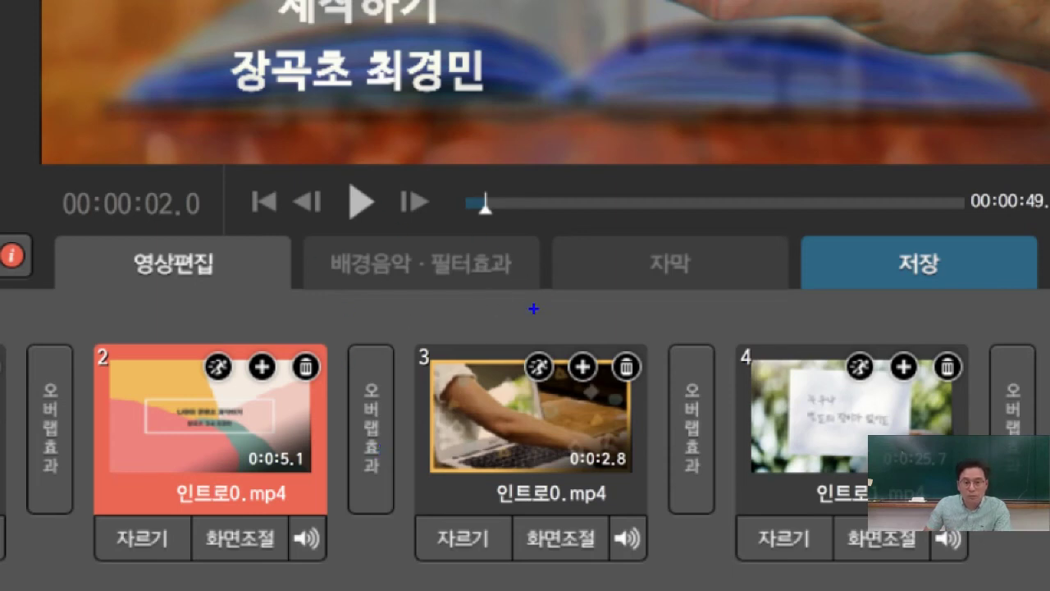
mouse_move(596, 299)
left_mouse_down()
mouse_move(592, 266)
mouse_move(703, 229)
mouse_move(748, 301)
mouse_move(594, 283)
left_mouse_up()
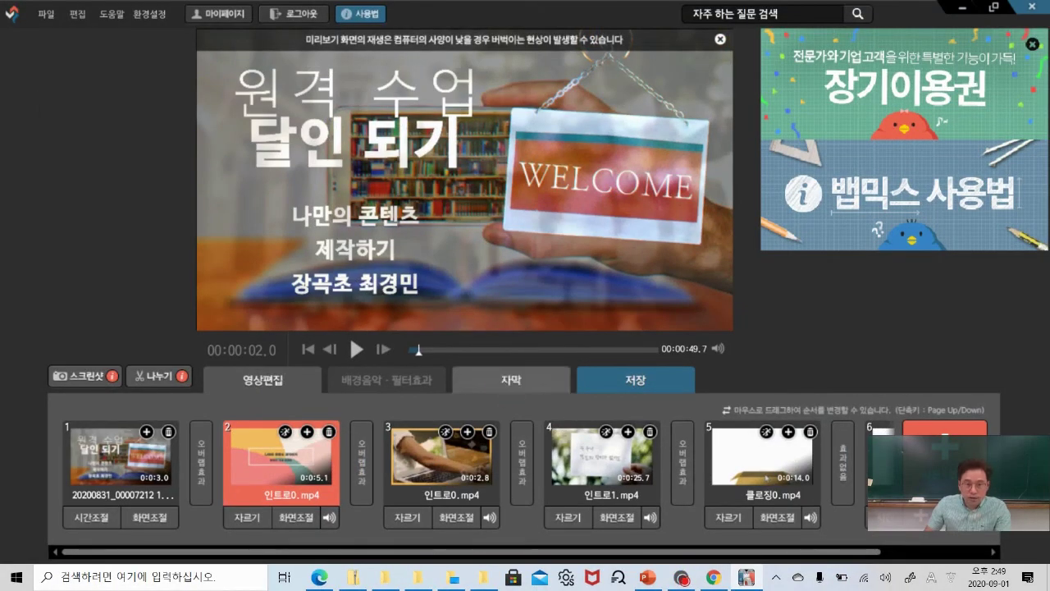
left_click(512, 379)
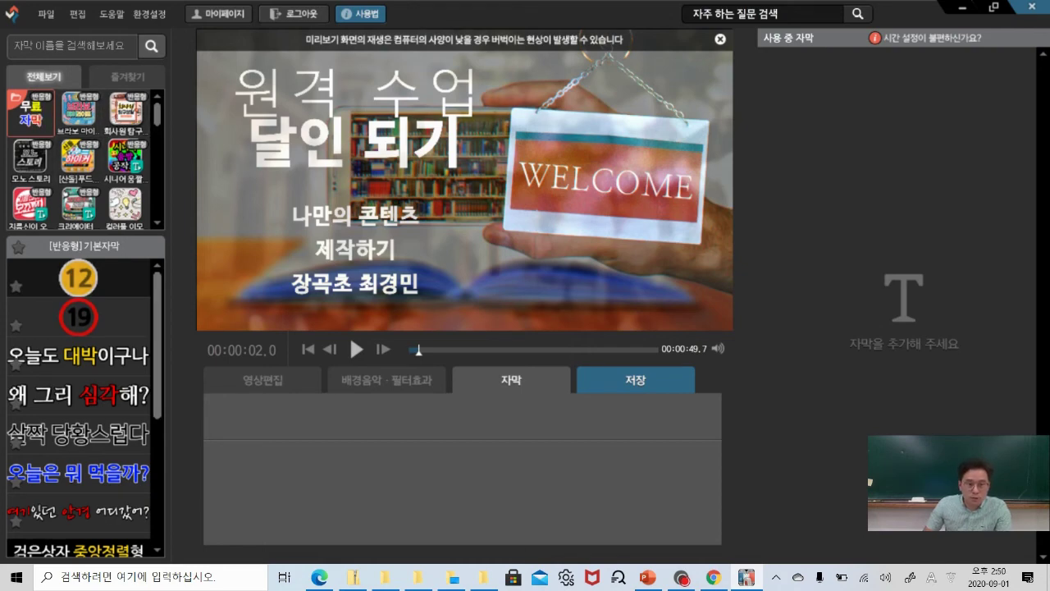
left_click_drag(159, 332, 157, 392)
Add the 오늘은 뭐 먹을까? subtitle style and enlarge it over the title image.
left_click(115, 337)
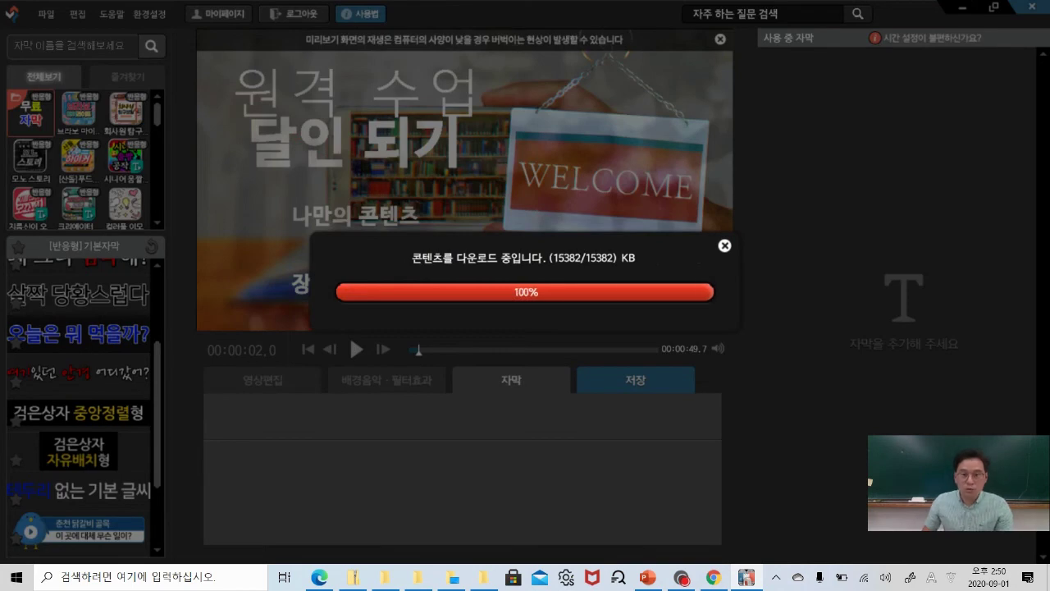
left_click(525, 326)
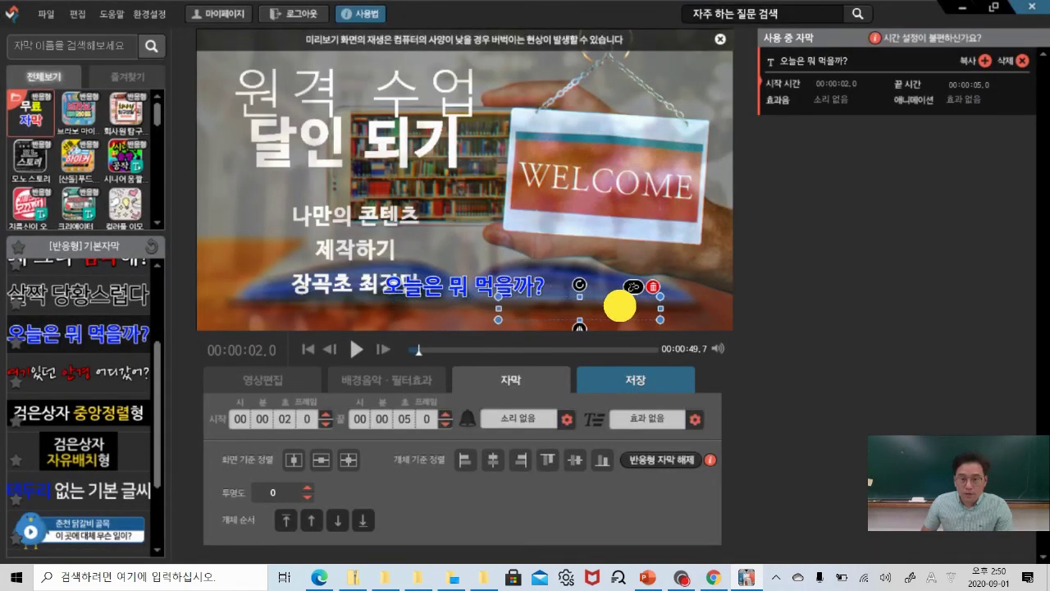
left_click_drag(546, 318, 676, 304)
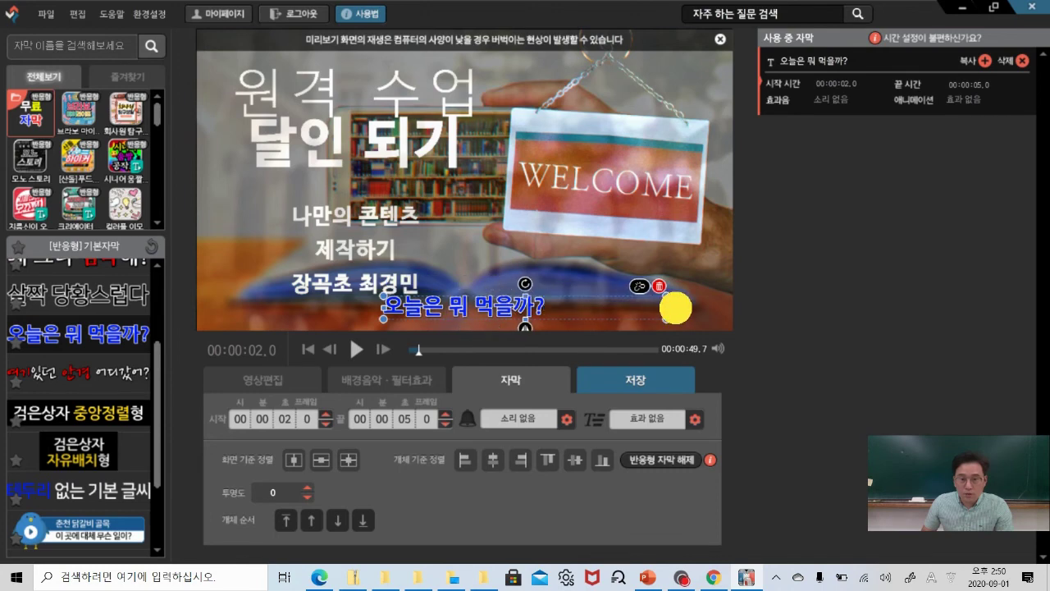
mouse_move(465, 284)
left_mouse_down()
mouse_move(467, 298)
mouse_move(465, 269)
left_mouse_up()
Replace the sample subtitle wording with 안녕하세요??
double_click(464, 295)
left_click(429, 295)
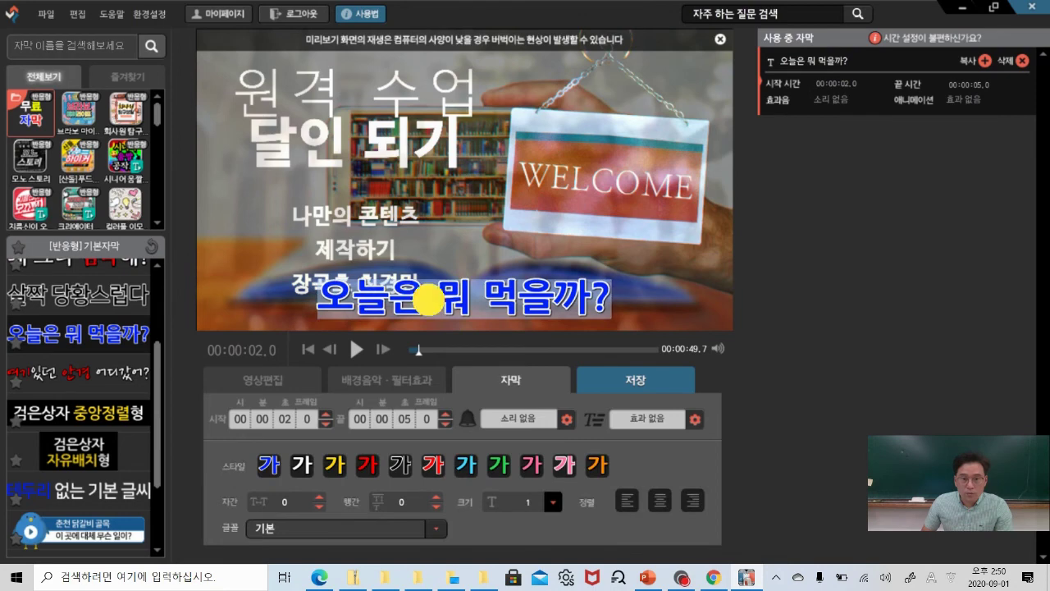
left_click(604, 298)
left_click_drag(611, 297, 319, 297)
type("dkssud?")
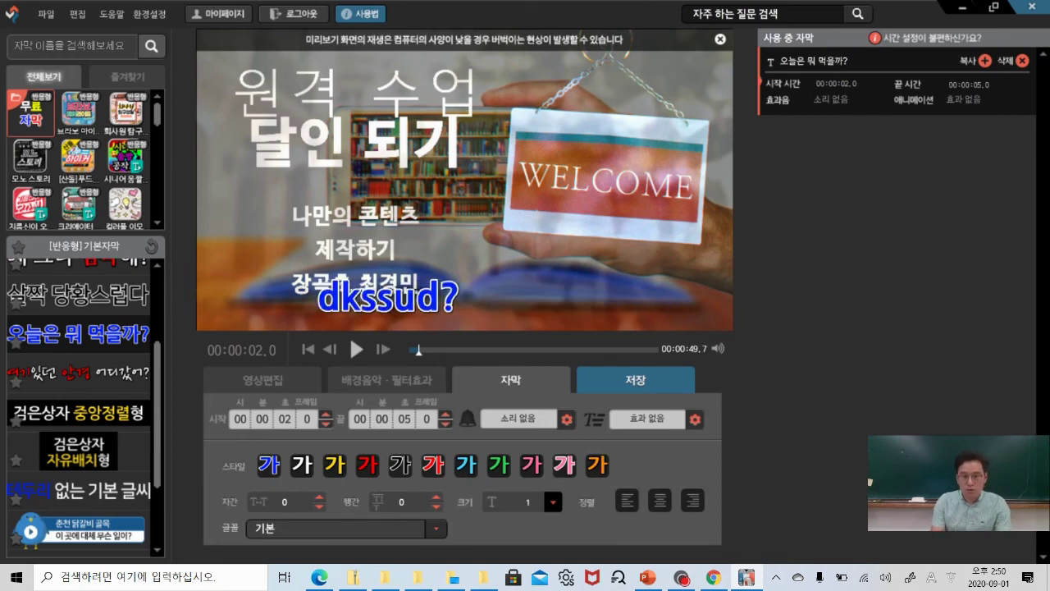
key("BackSpace")
key("BackSpace")
key("BackSpace")
key("BackSpace")
key("BackSpace")
key("BackSpace")
type("안녕하세요??")
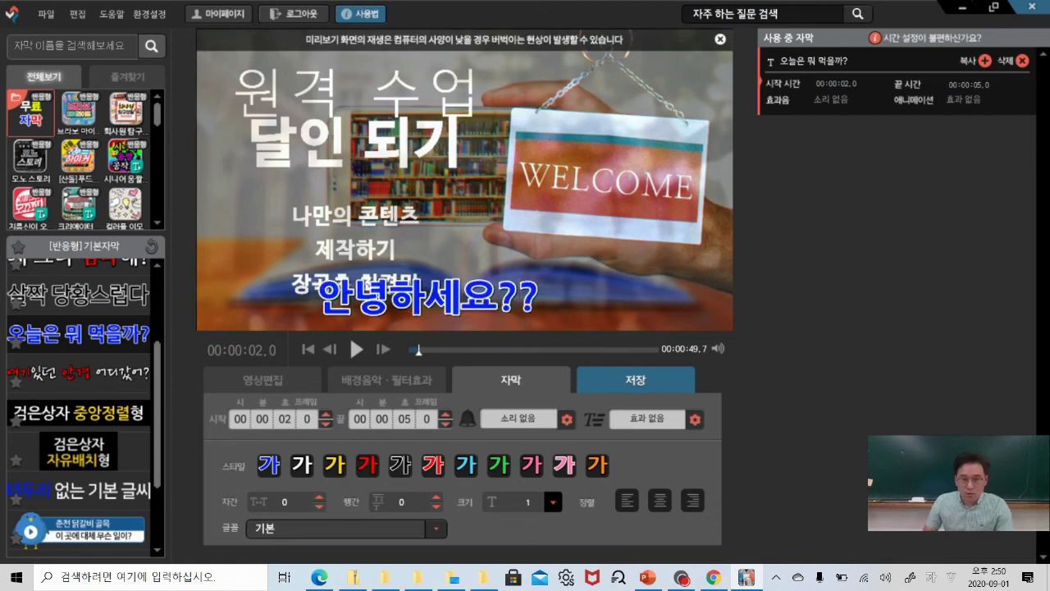
key("Escape")
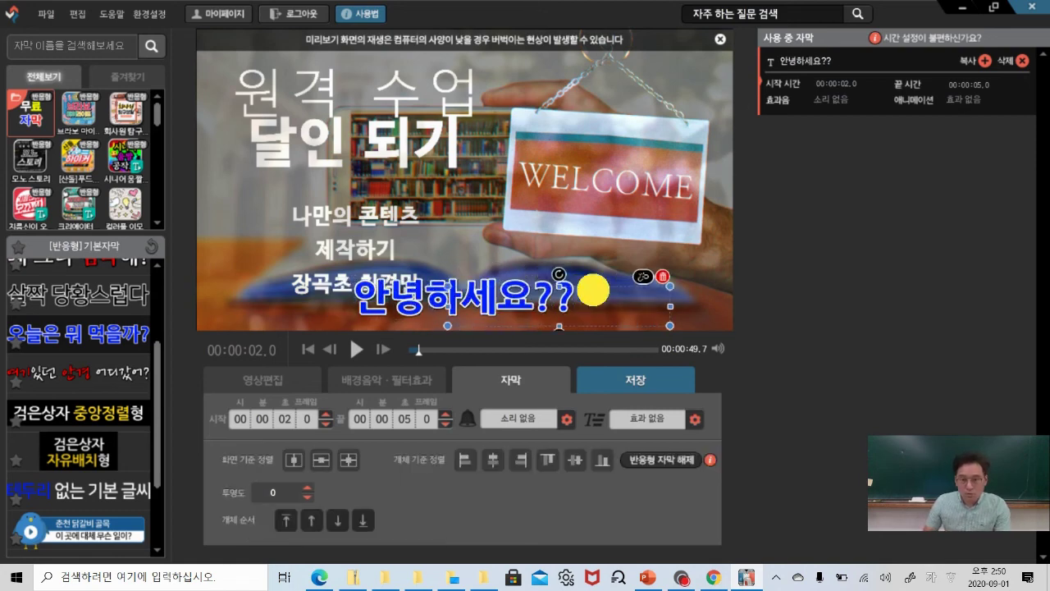
Set the 안녕하세요?? subtitle's end time to 00:00:02.8.
left_click(548, 270)
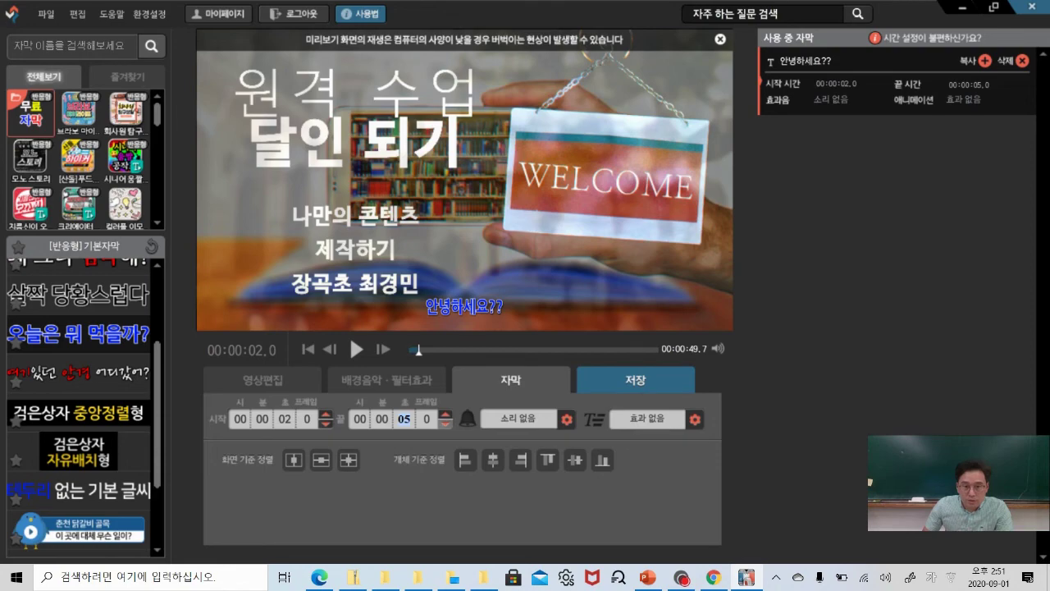
left_click(445, 423)
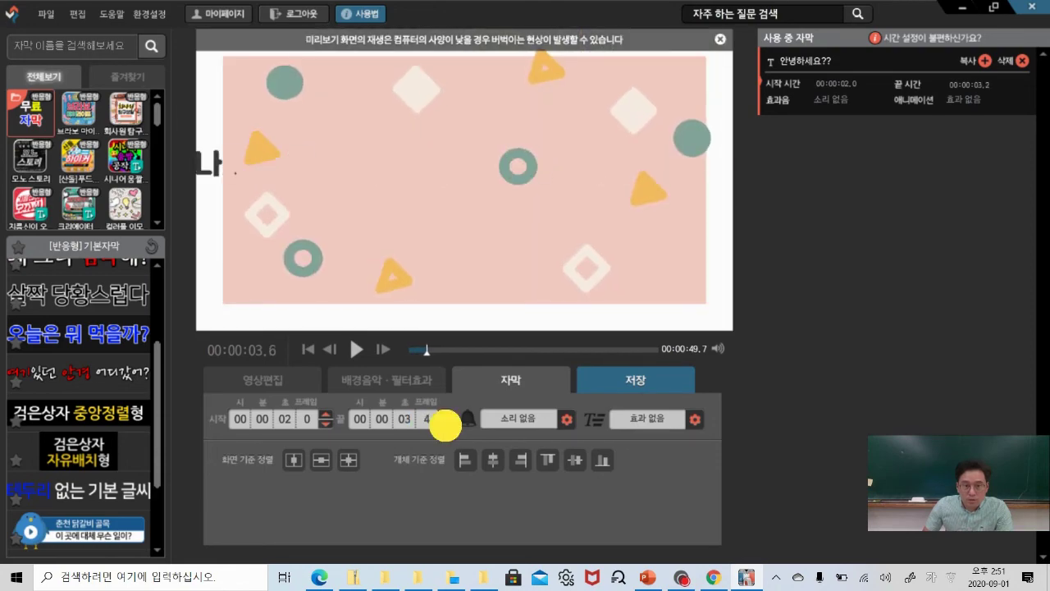
left_click(445, 422)
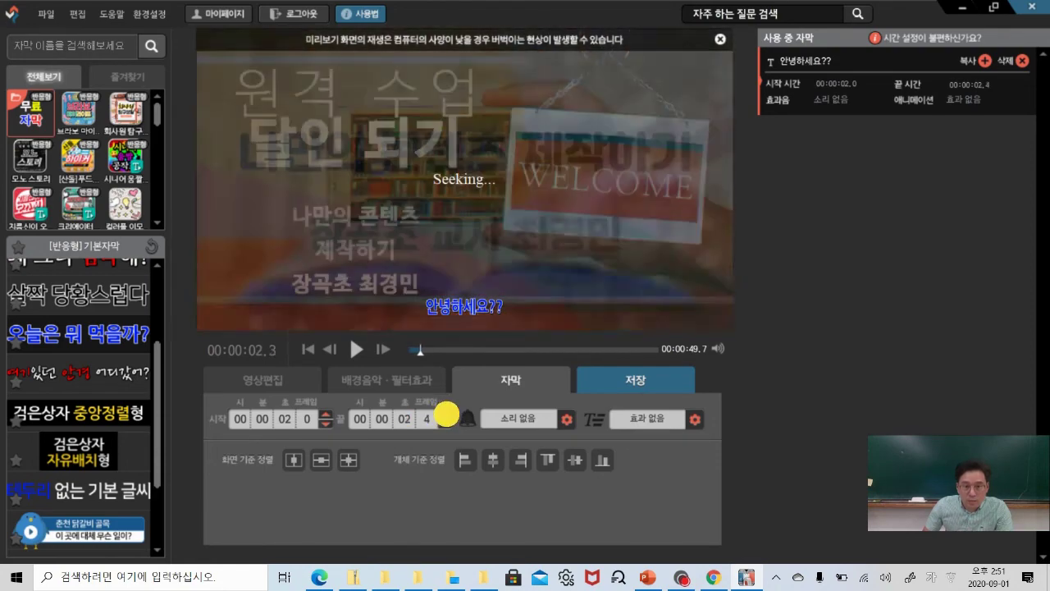
left_click(445, 415)
left_click(446, 415)
left_click(446, 414)
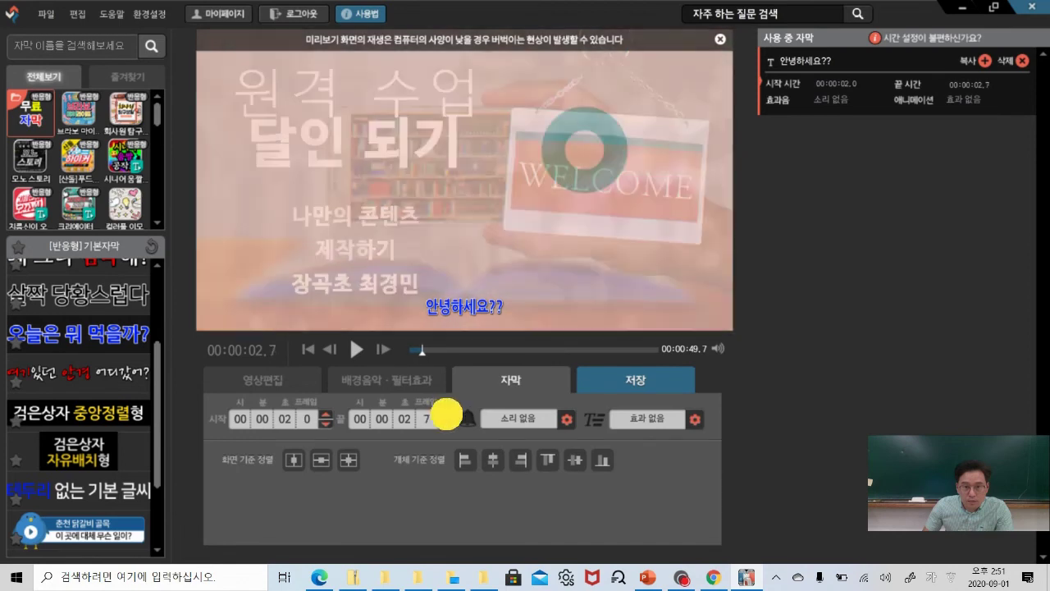
left_click(445, 415)
left_click(446, 423)
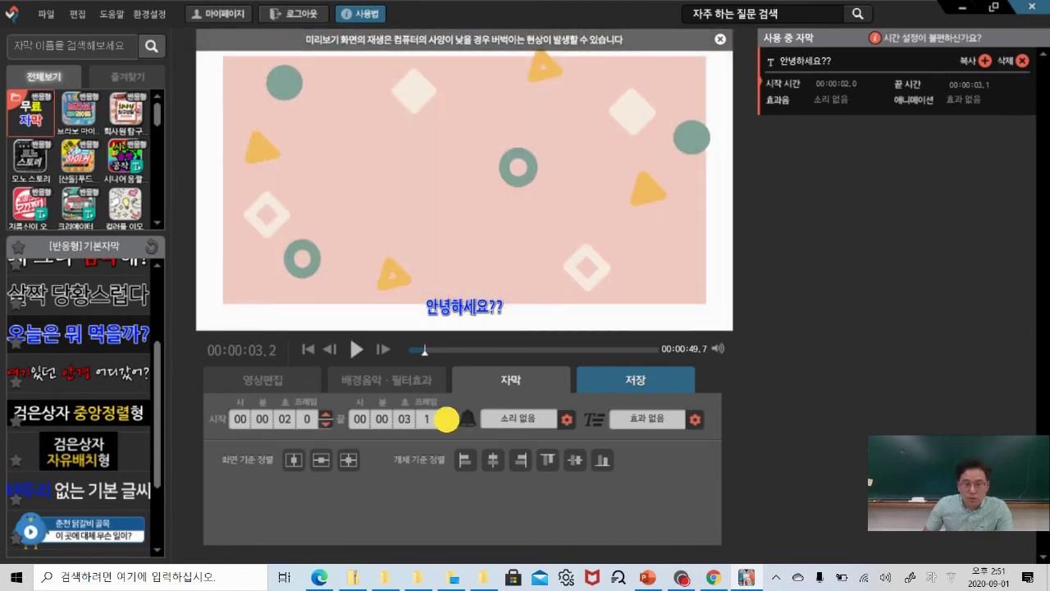
left_click(446, 423)
left_click(446, 422)
left_click(446, 422)
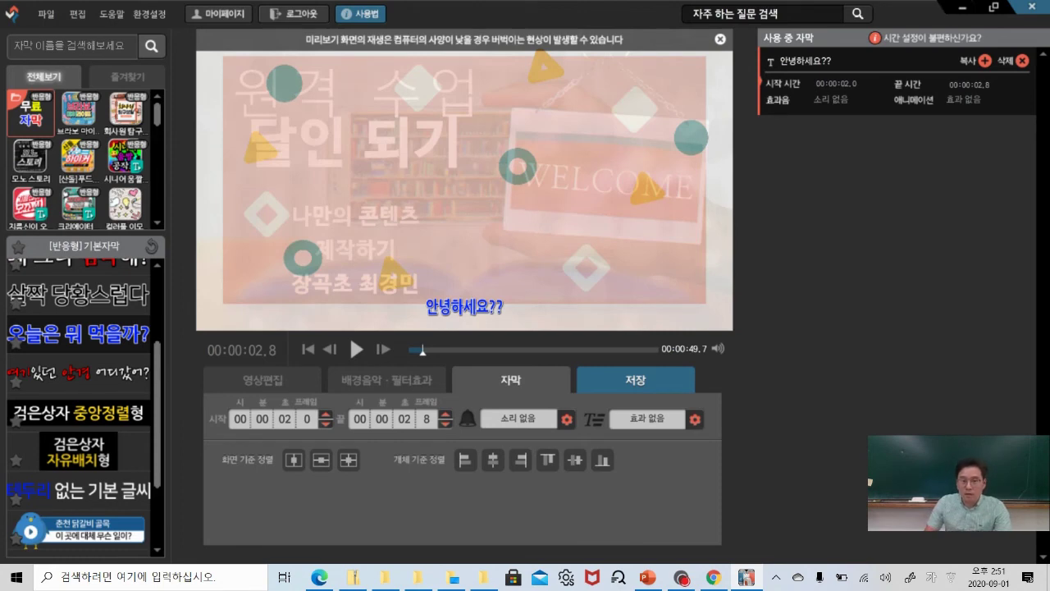
Move the preview to the start of closing clip 5 and return to subtitles.
left_click(276, 382)
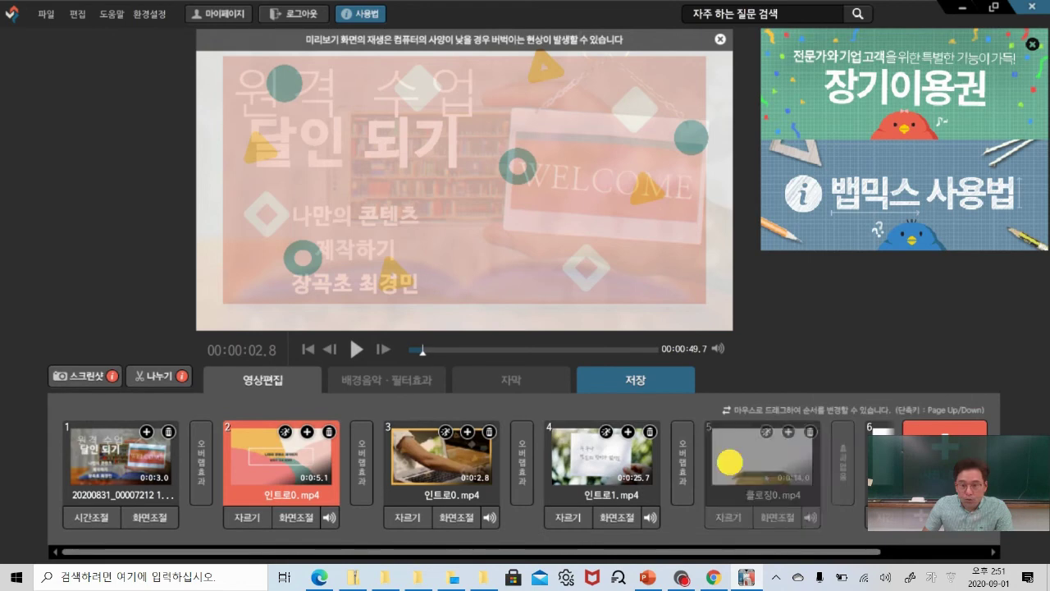
left_click(764, 460)
left_click(517, 380)
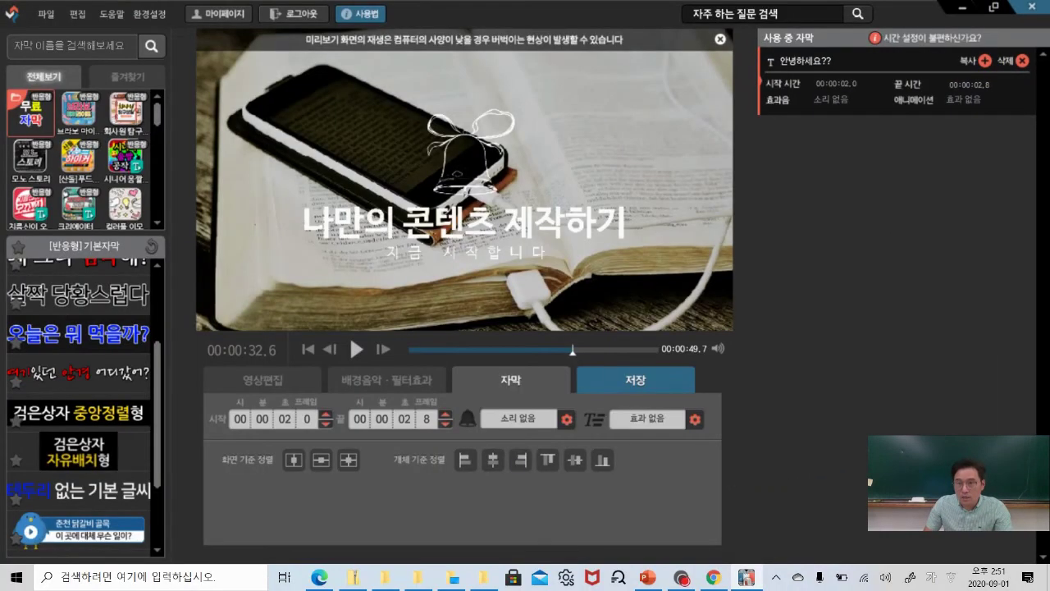
Duplicate the subtitle onto the closing clip and extend the copy to end at 00:00:43.8.
left_click(985, 60)
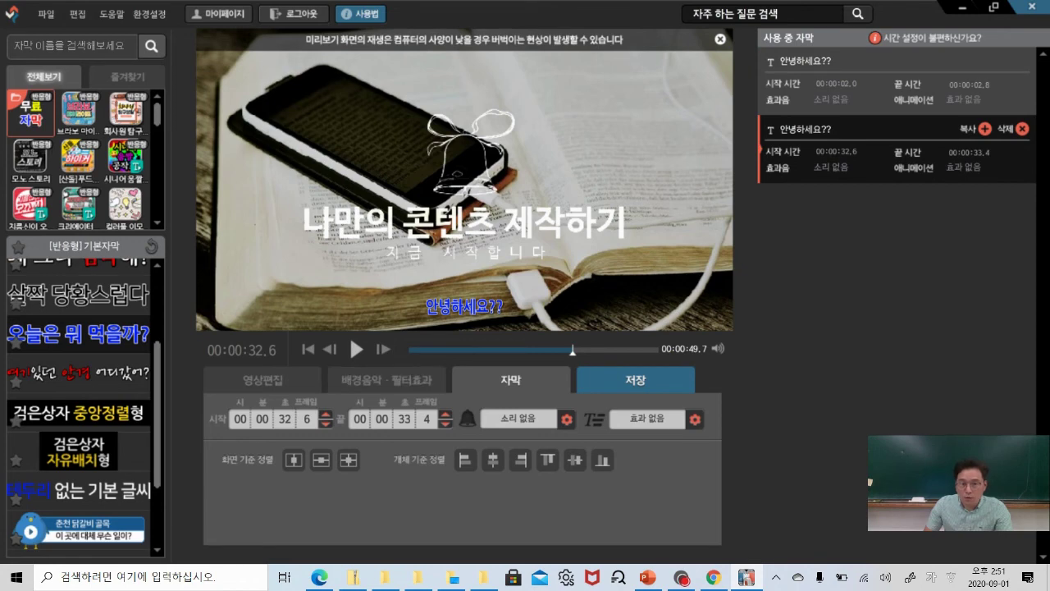
left_click(463, 306)
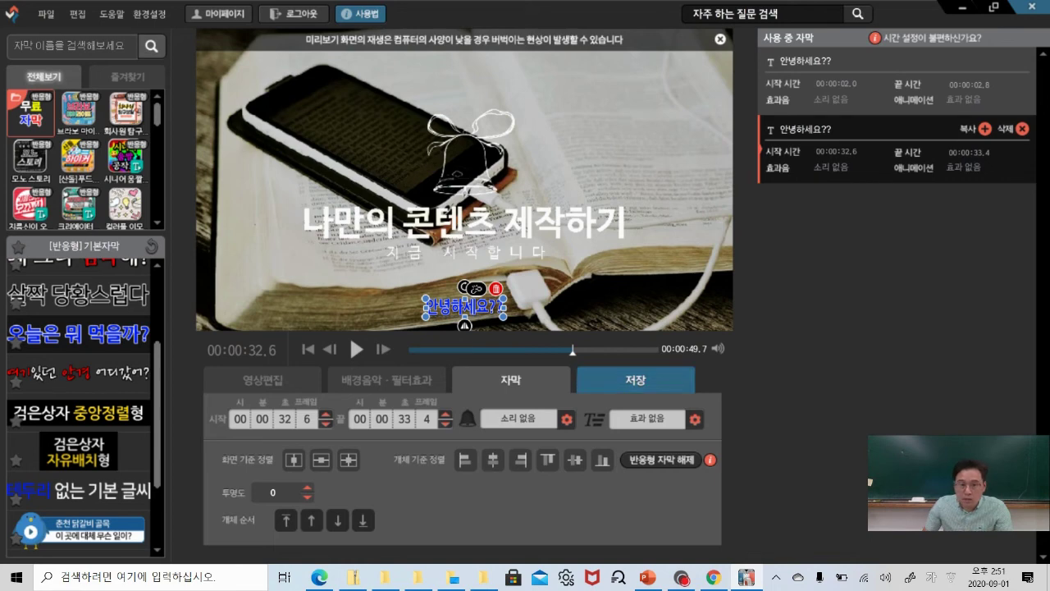
left_click(446, 414)
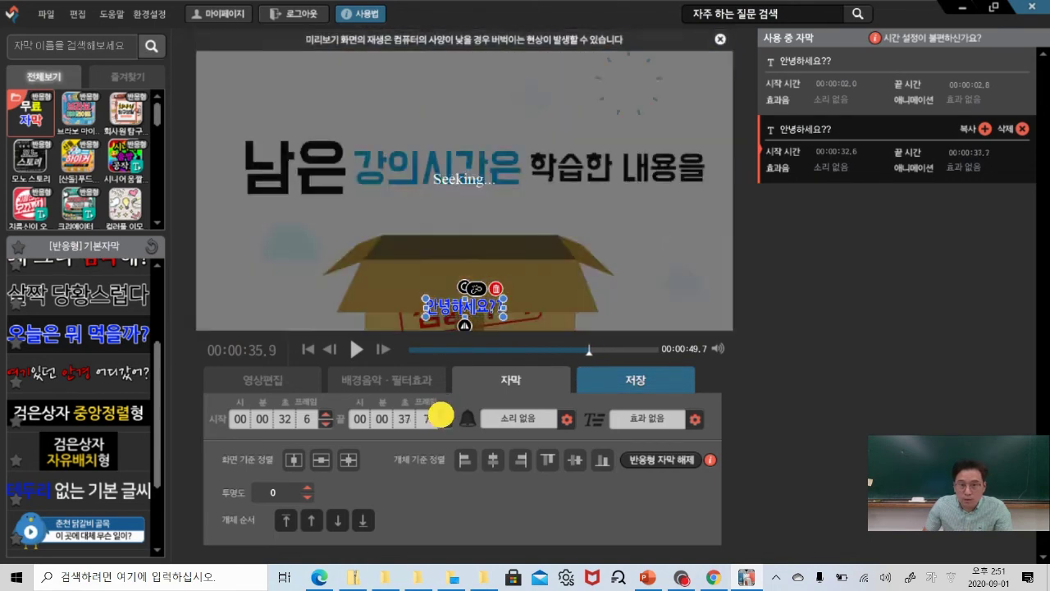
left_click_drag(443, 414, 443, 415)
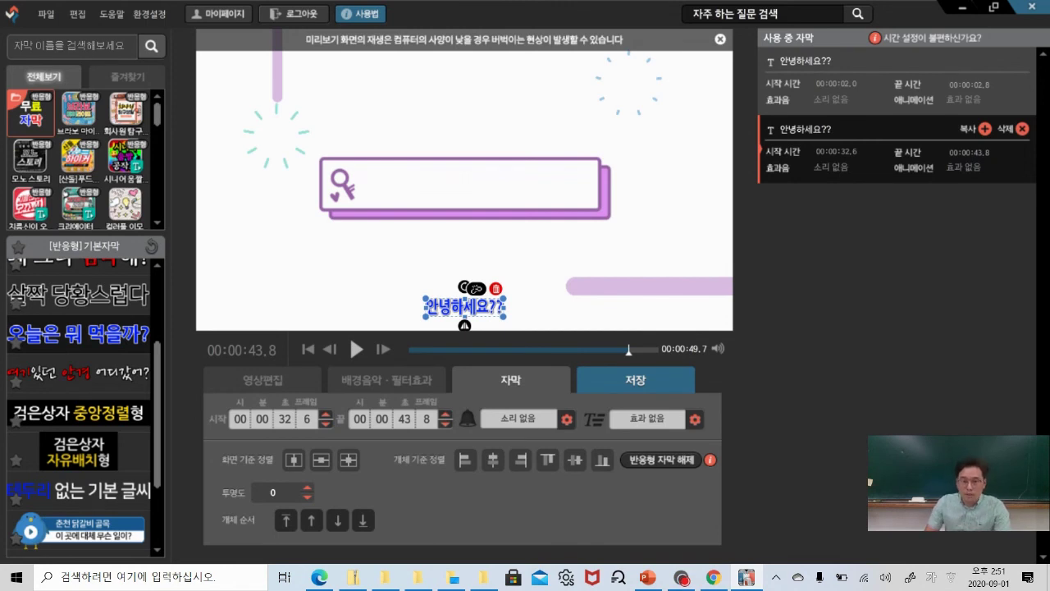
left_click(382, 378)
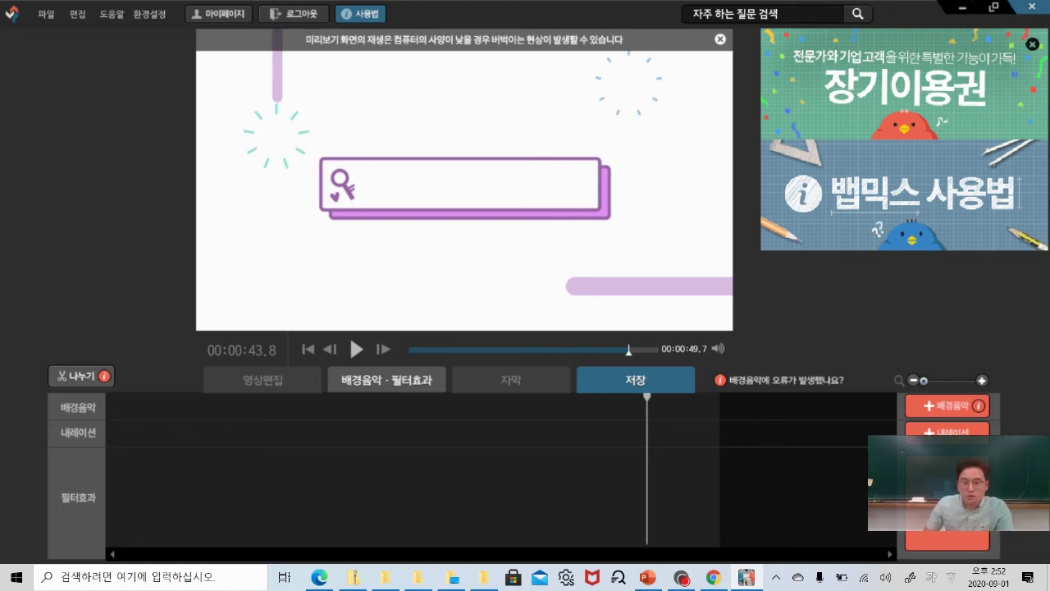
Record a microphone narration, save it, and place the clip at about 00:00:43.8.
left_click(947, 406)
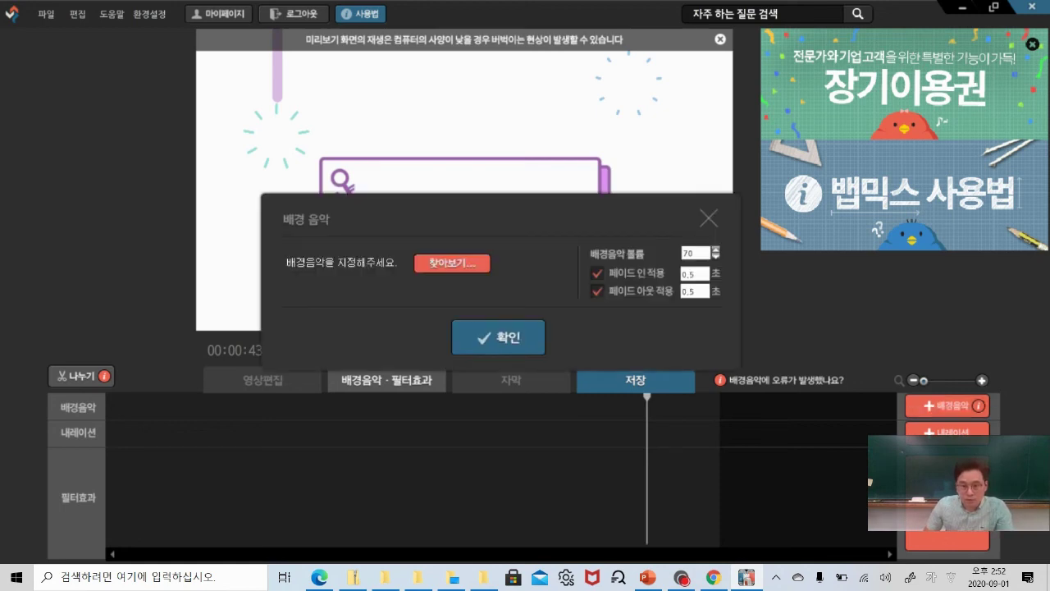
left_click(710, 216)
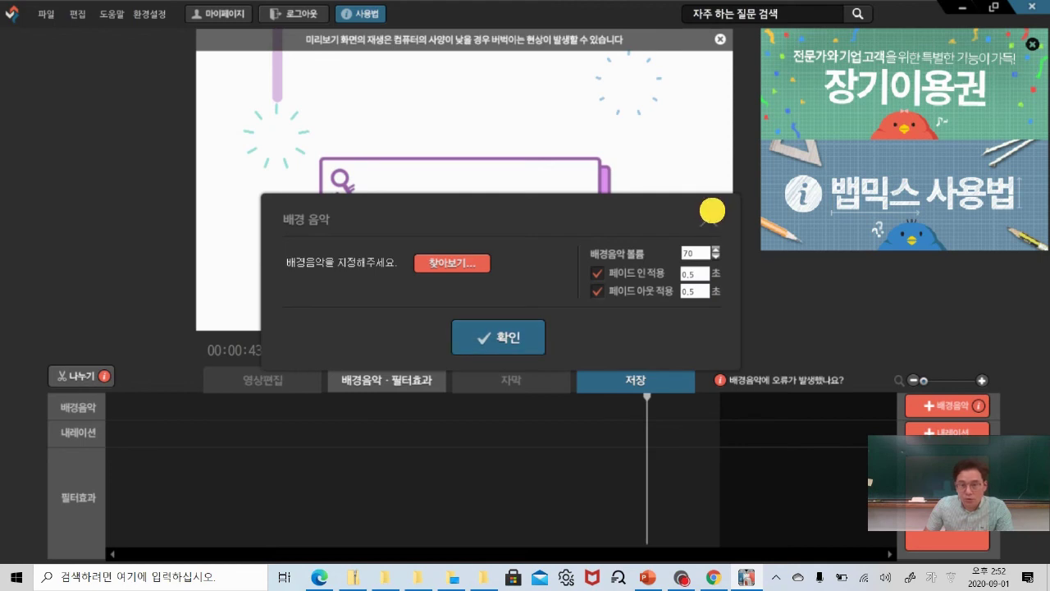
left_click(944, 428)
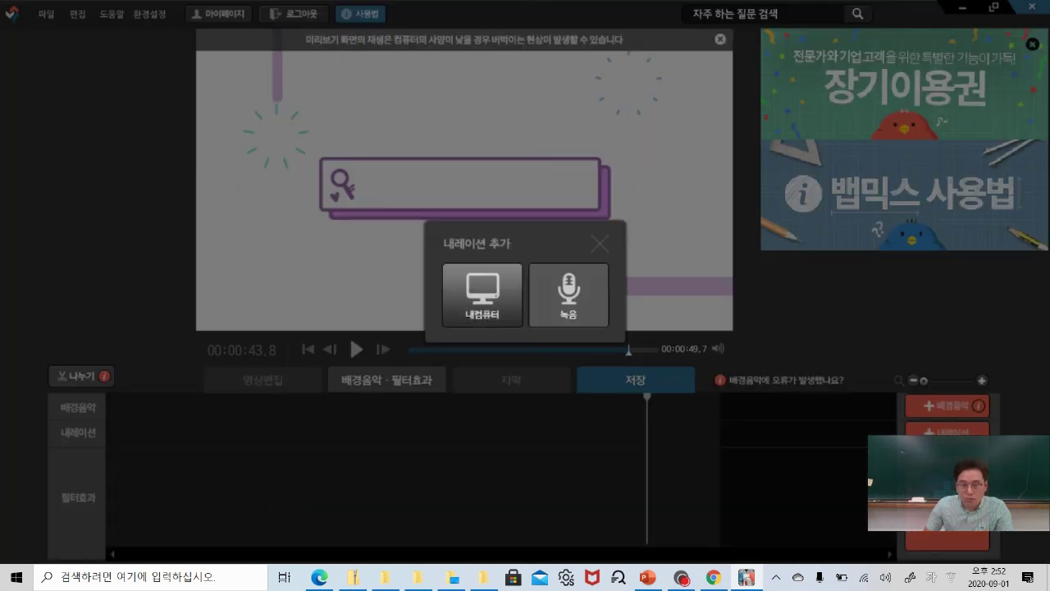
left_click(560, 296)
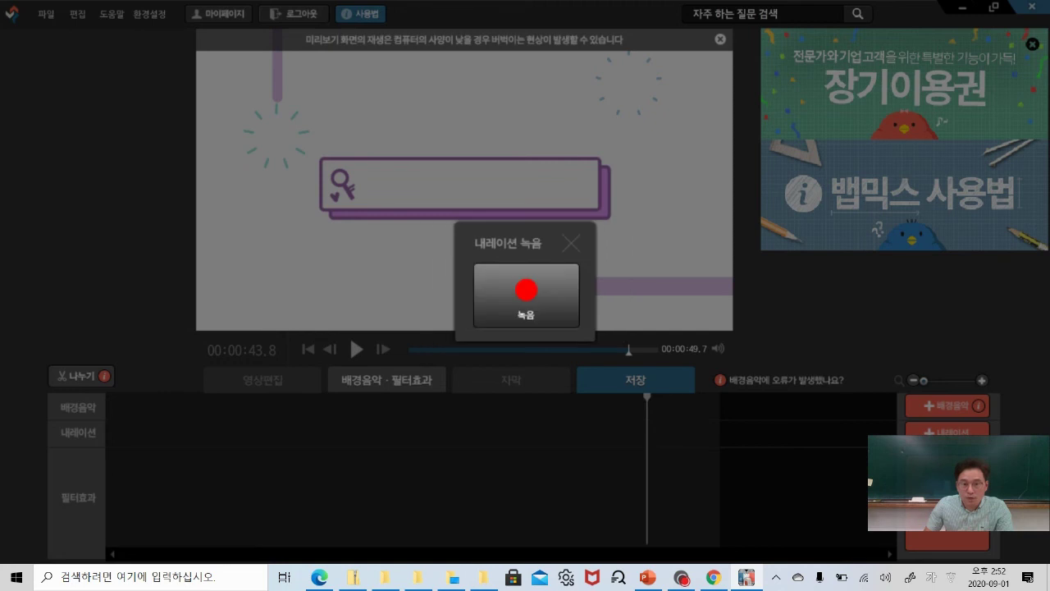
left_click(534, 294)
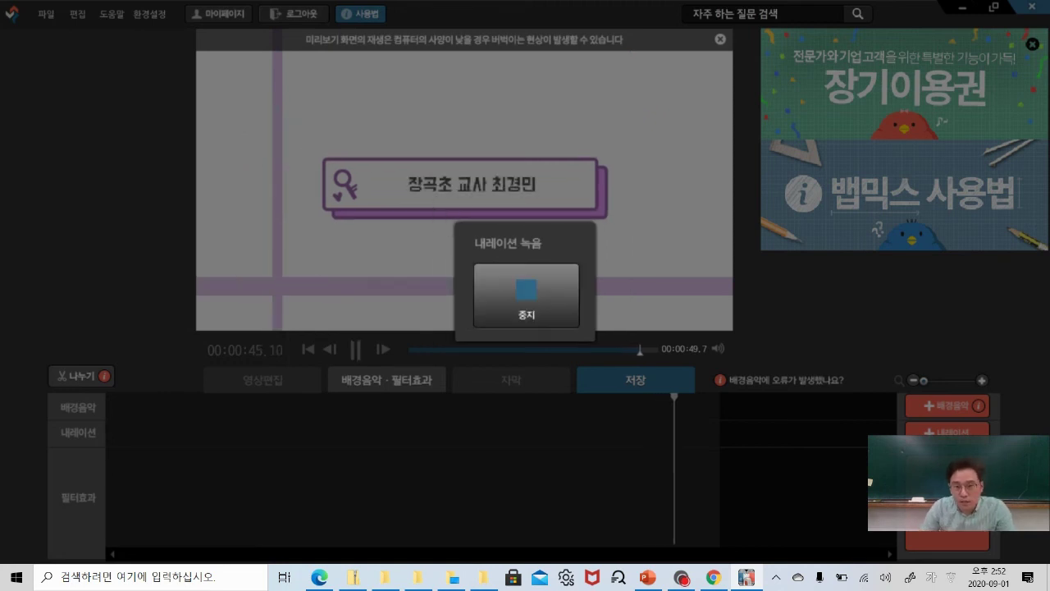
left_click(529, 294)
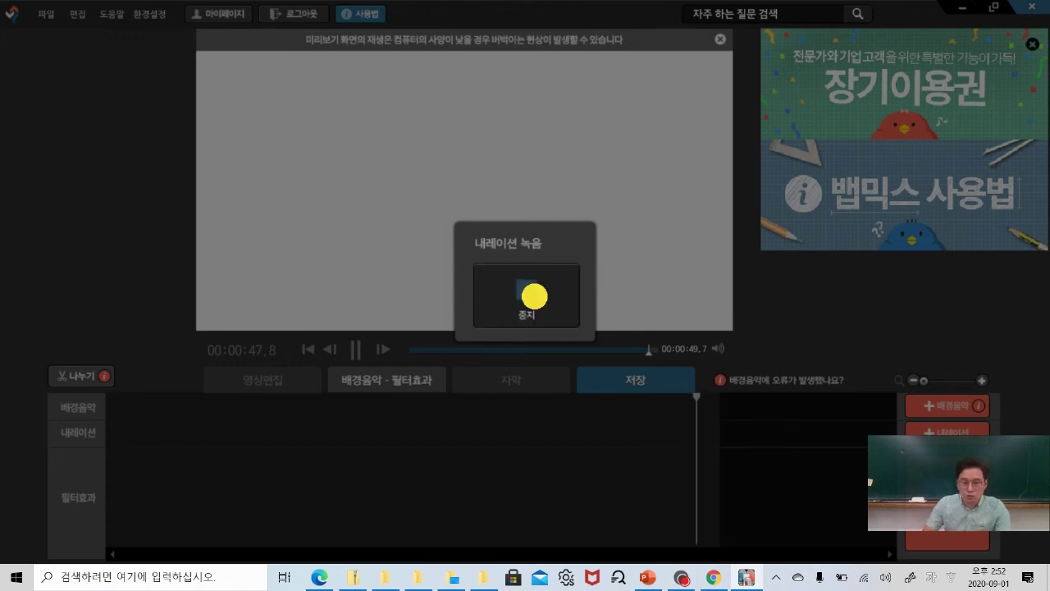
left_click(471, 336)
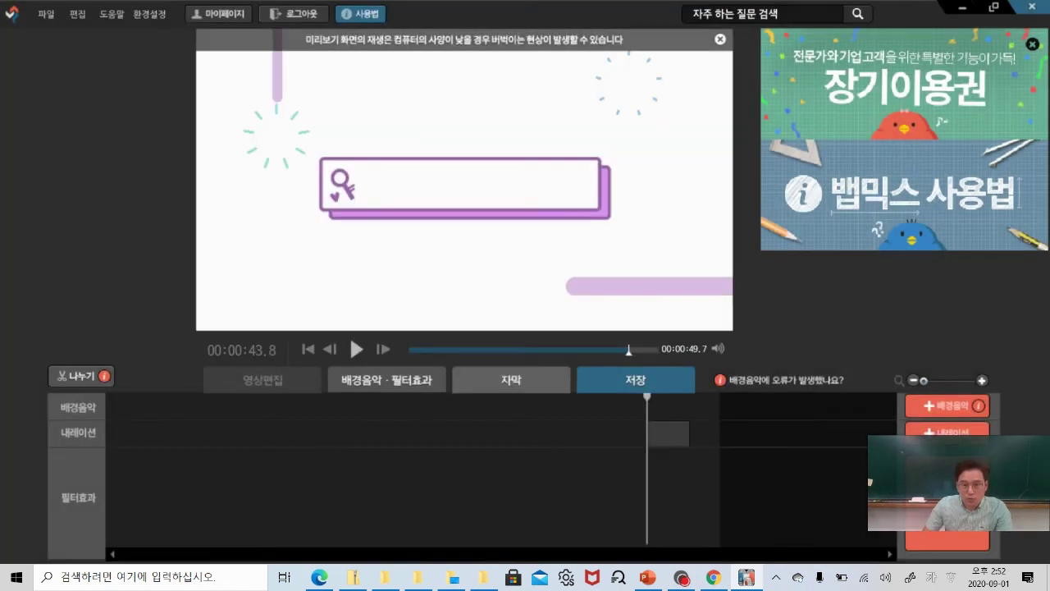
left_click(679, 439)
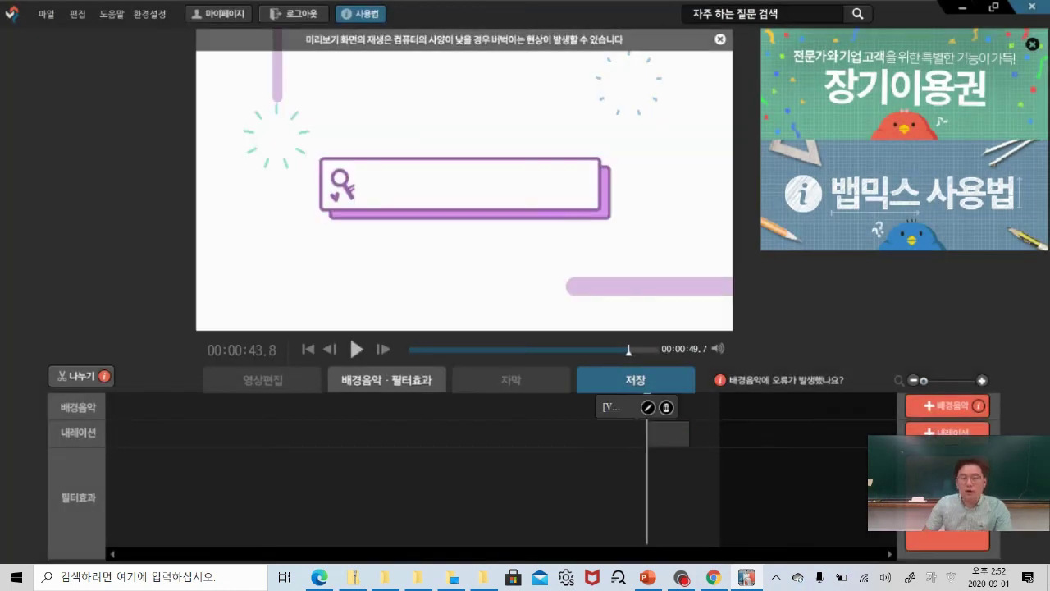
mouse_move(679, 439)
left_mouse_down()
mouse_move(386, 441)
mouse_move(670, 440)
left_mouse_up()
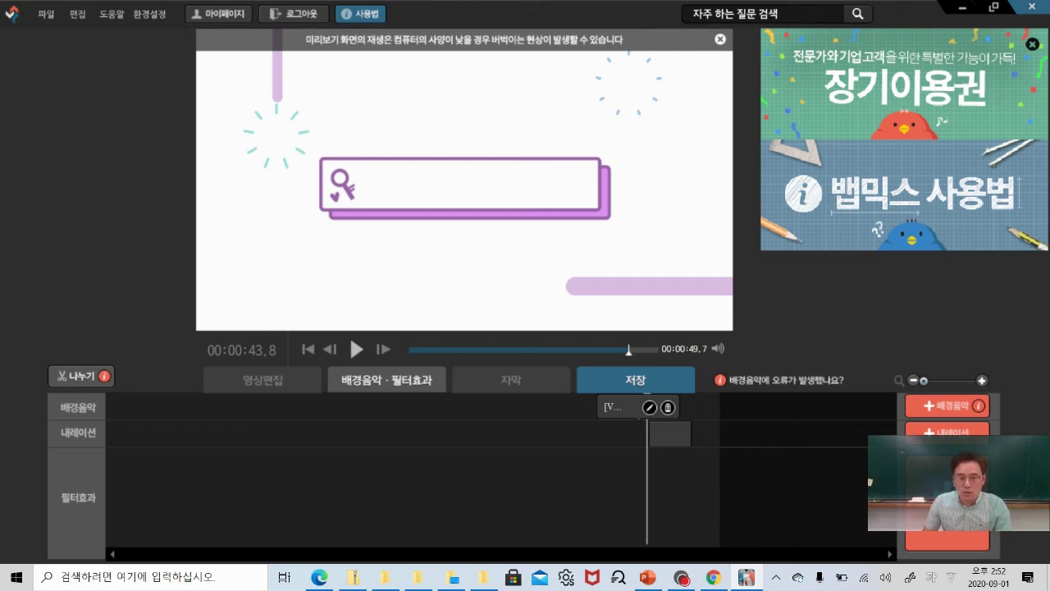
left_click(947, 484)
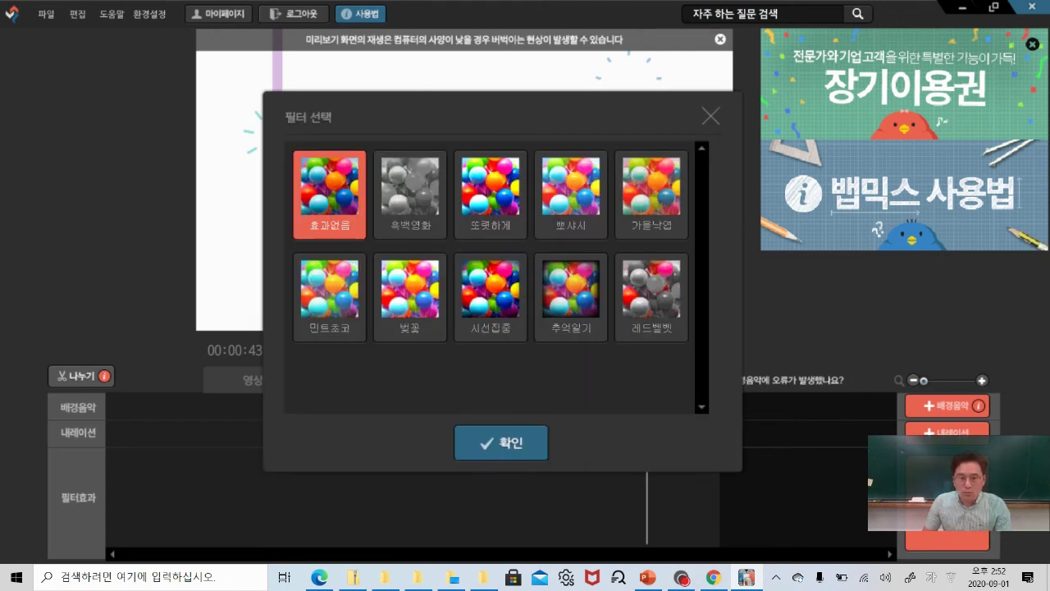
left_click(503, 212)
left_click(571, 205)
left_click(639, 204)
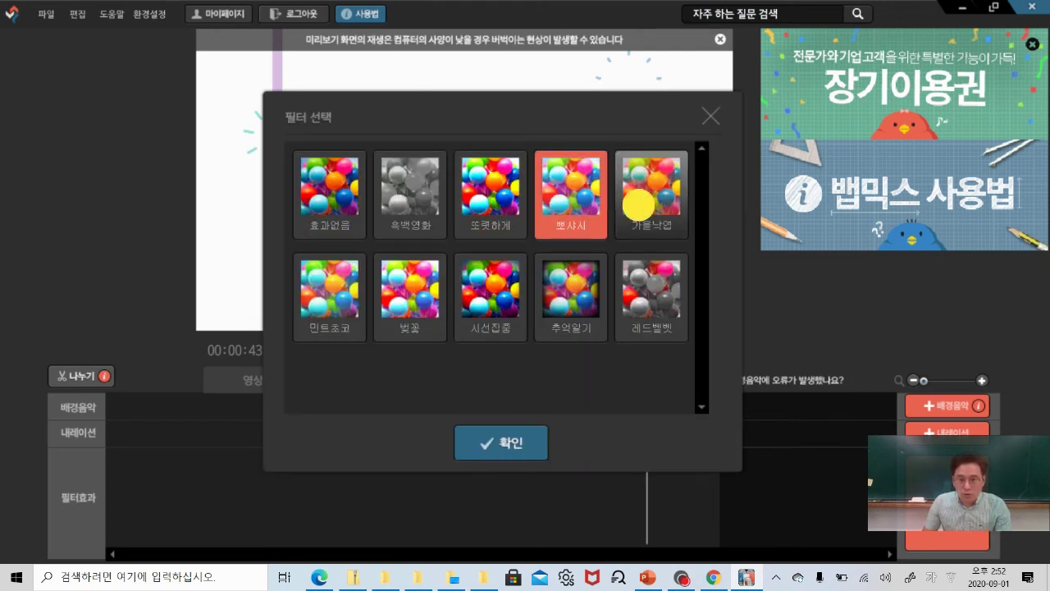
left_click(501, 442)
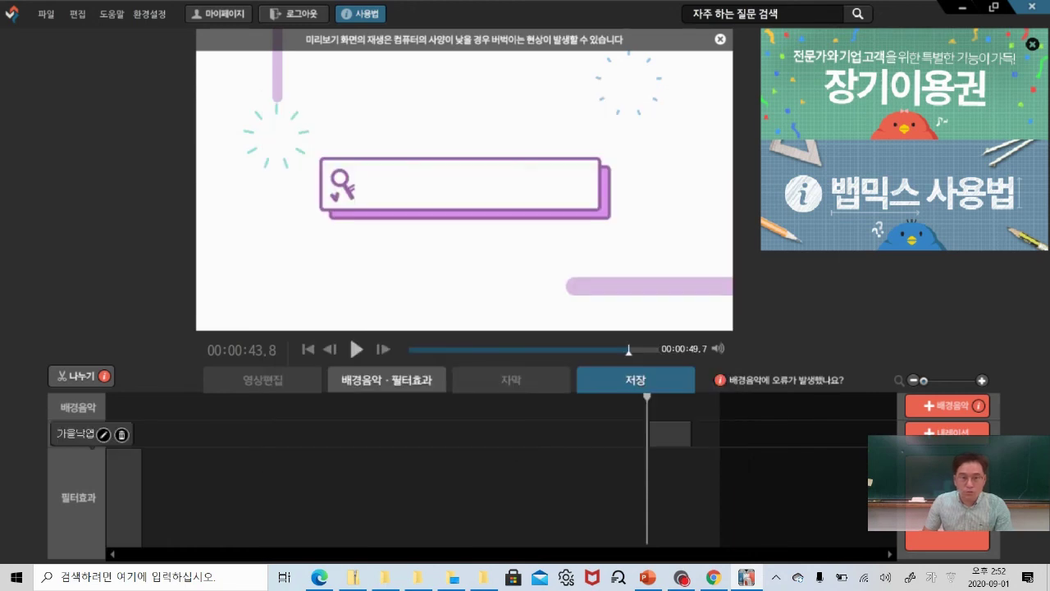
left_click_drag(134, 514, 830, 498)
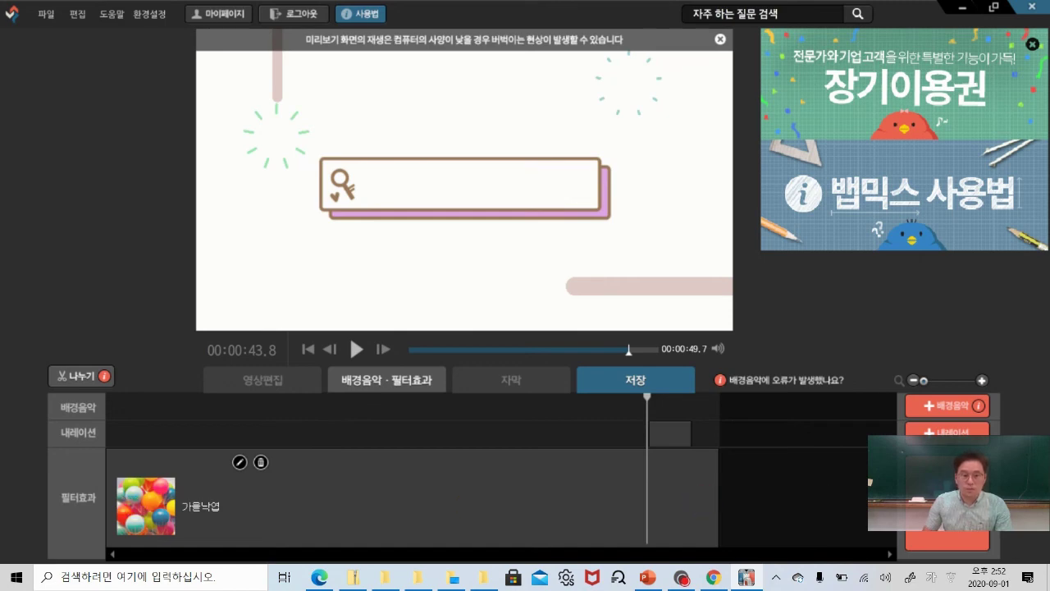
left_click_drag(110, 498, 574, 501)
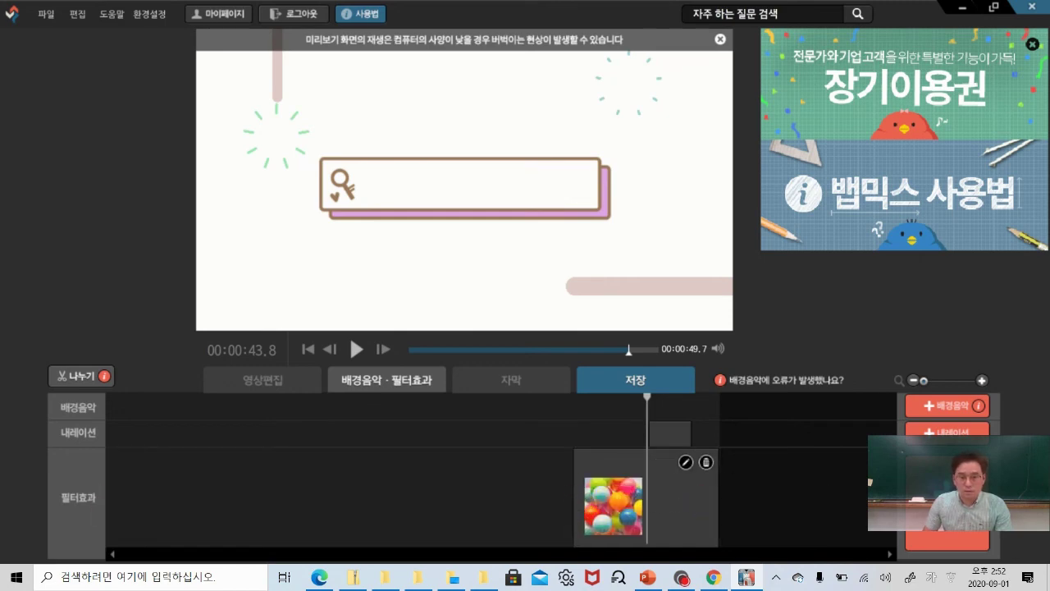
left_click(706, 462)
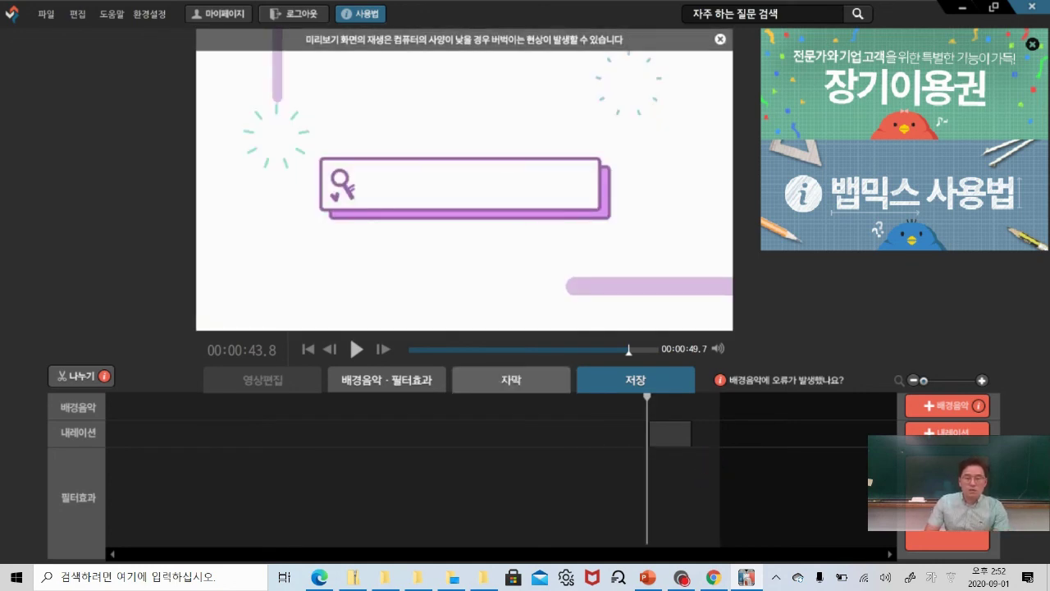
mouse_move(658, 432)
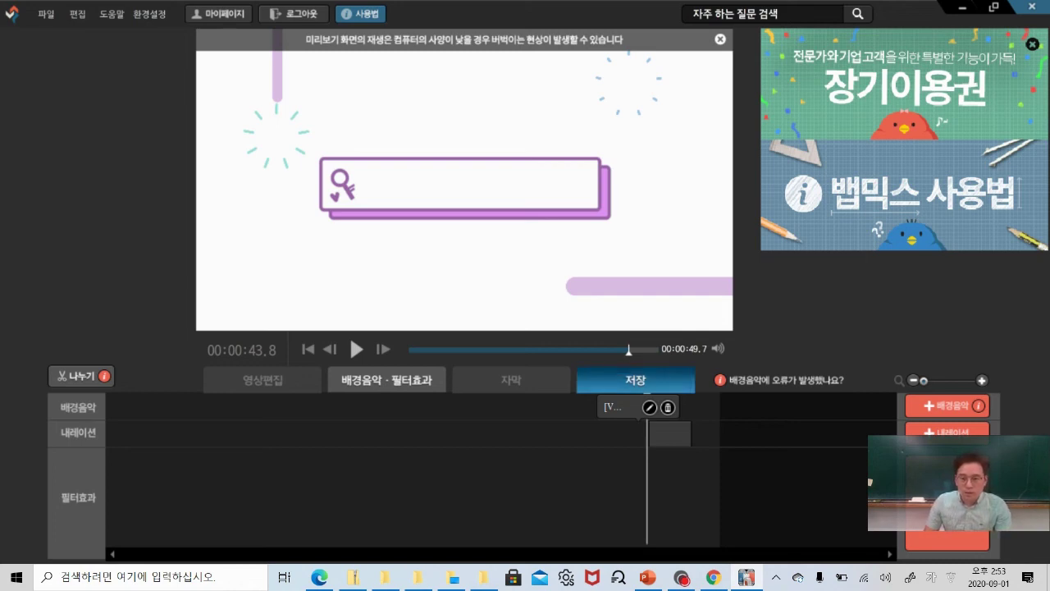
Keep export at 1280 X 720 (16:9), 인터넷 업로드 (mp4), saved as default settings.
left_click(646, 383)
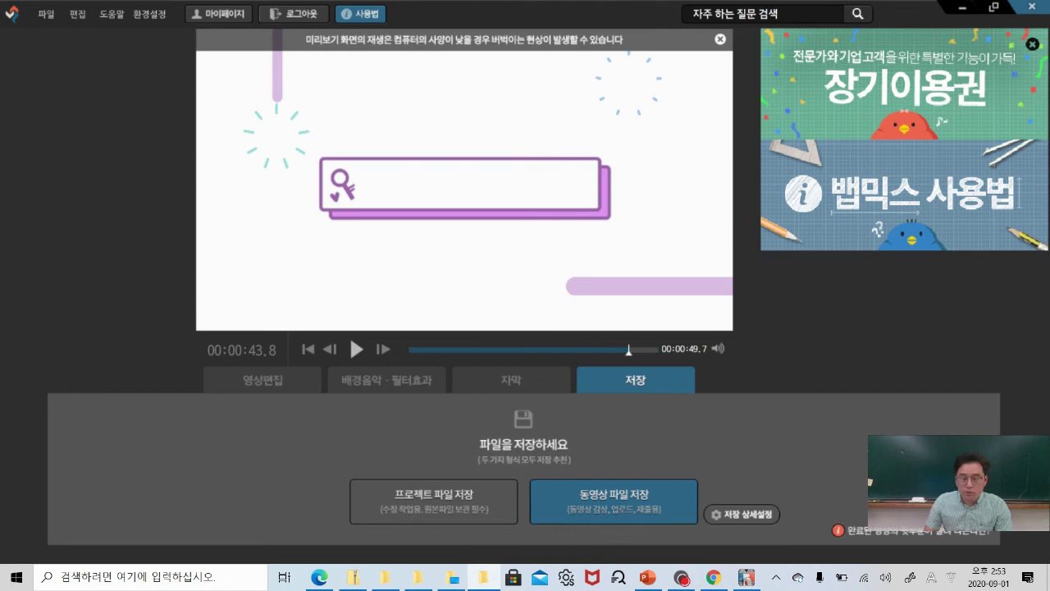
left_click(742, 515)
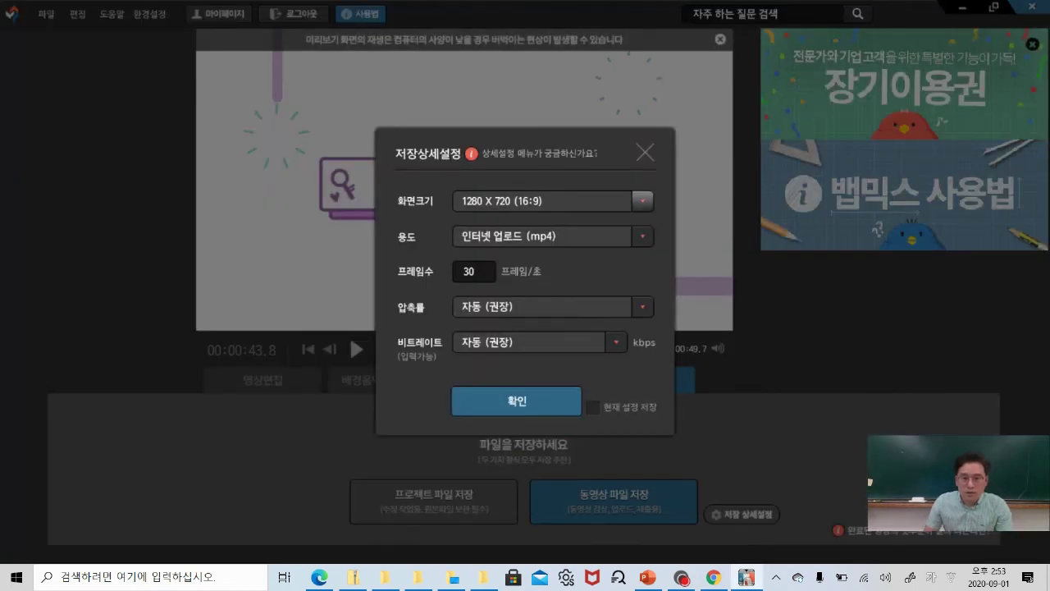
left_click(642, 200)
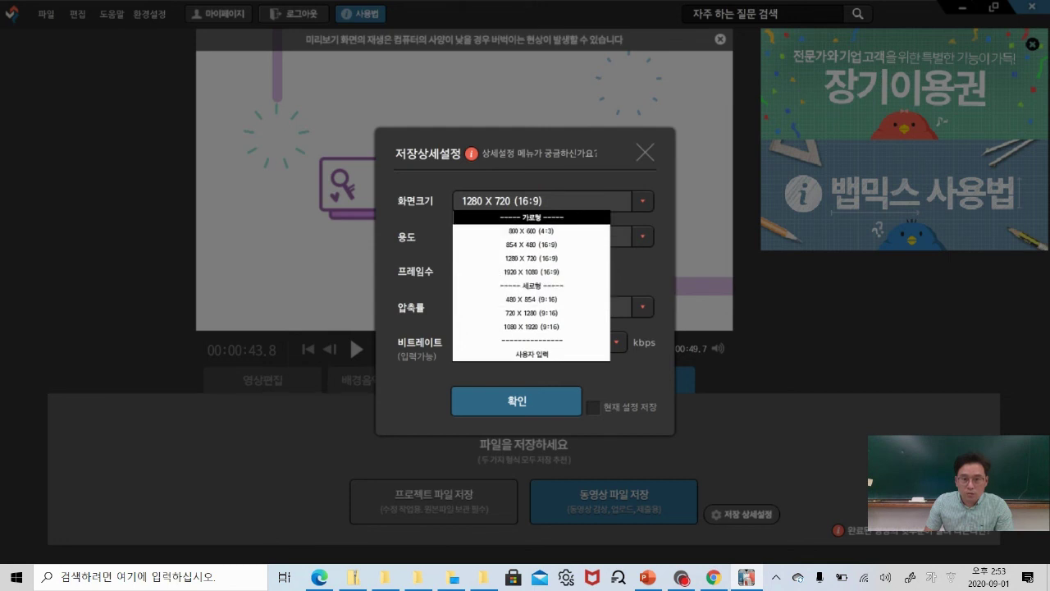
left_click(532, 202)
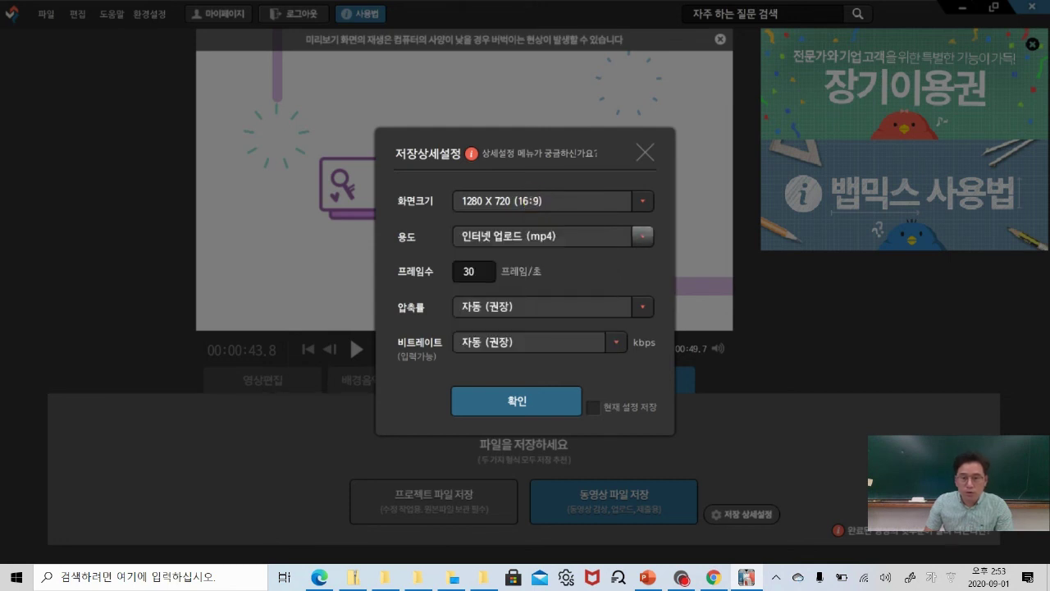
left_click(641, 236)
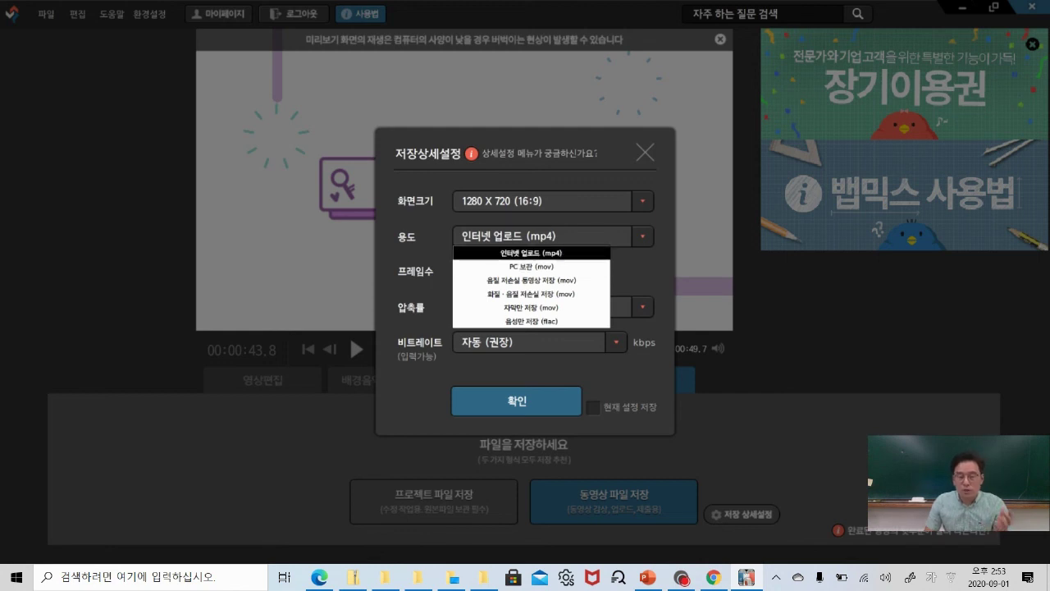
left_click(551, 252)
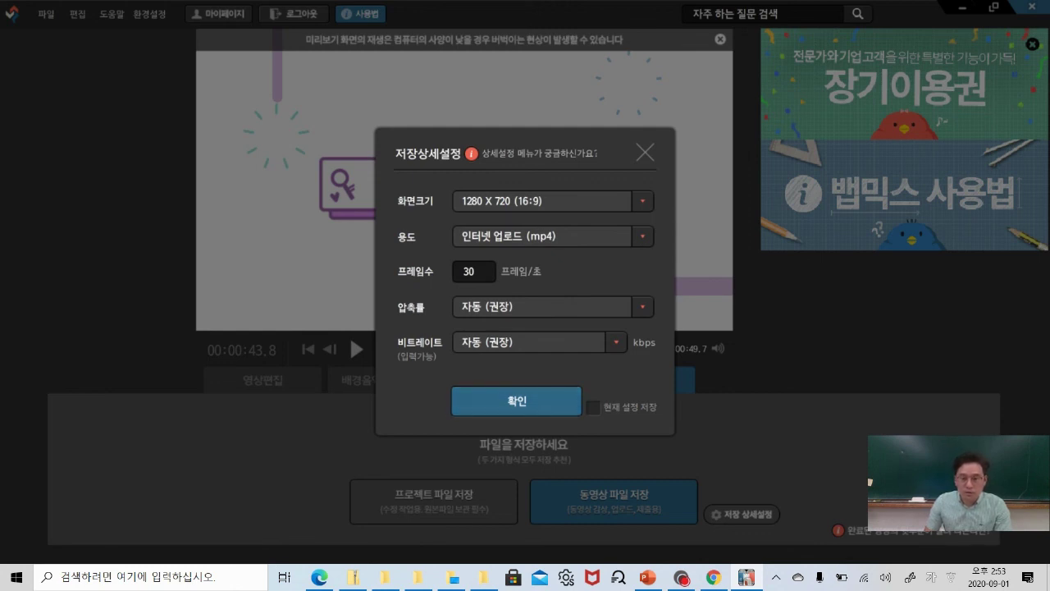
left_click(592, 407)
left_click(516, 401)
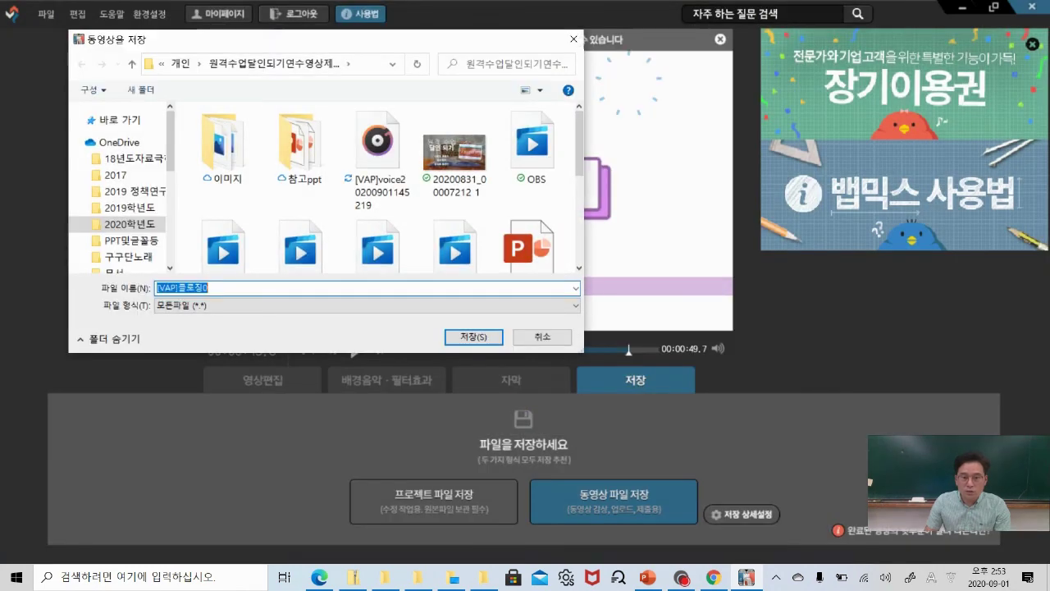
left_click(542, 336)
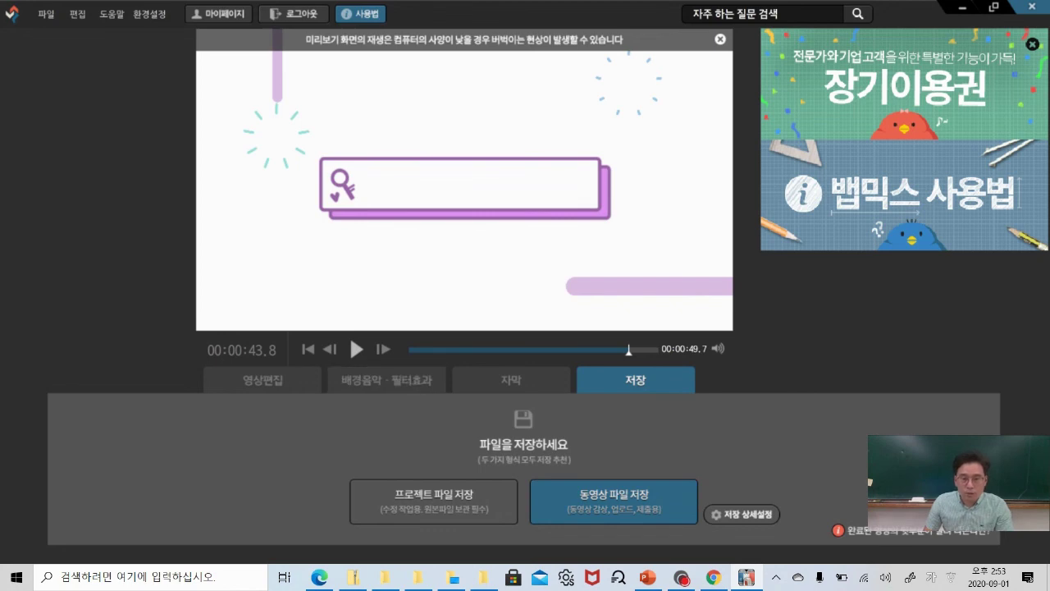
Save the Vapmix project file.
left_click(263, 380)
left_click(636, 380)
left_click(441, 509)
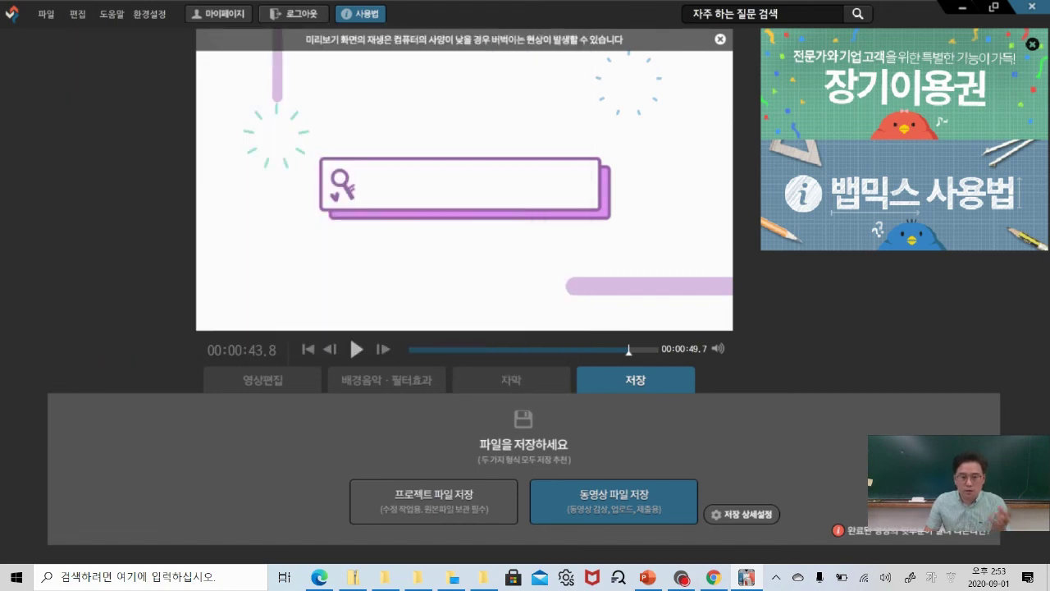
Review the clip, subtitle and music timelines, then close Vapmix and return to PowerPoint.
left_click(262, 380)
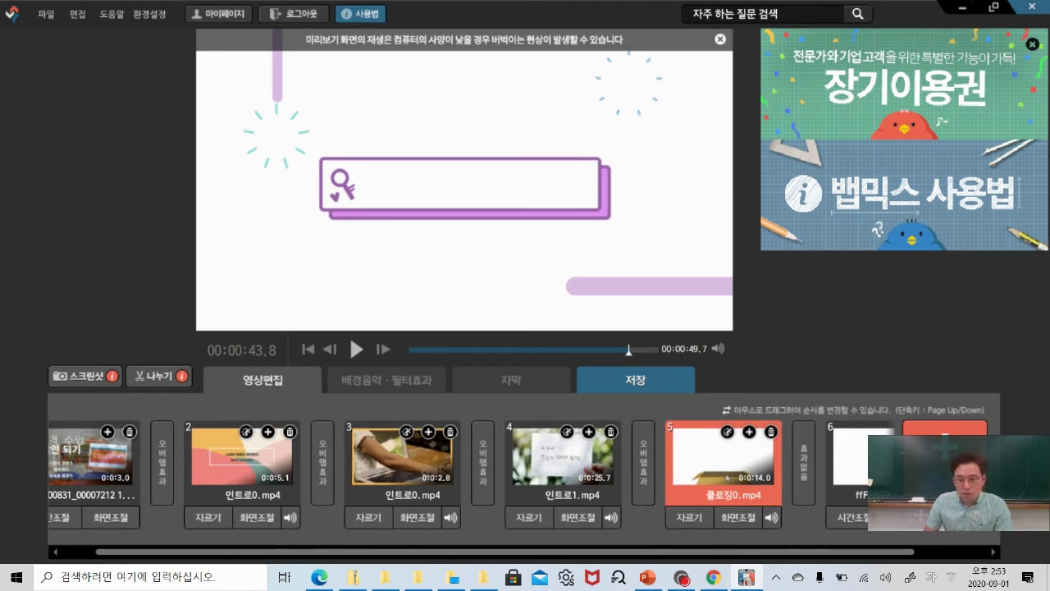
left_click_drag(535, 553, 499, 553)
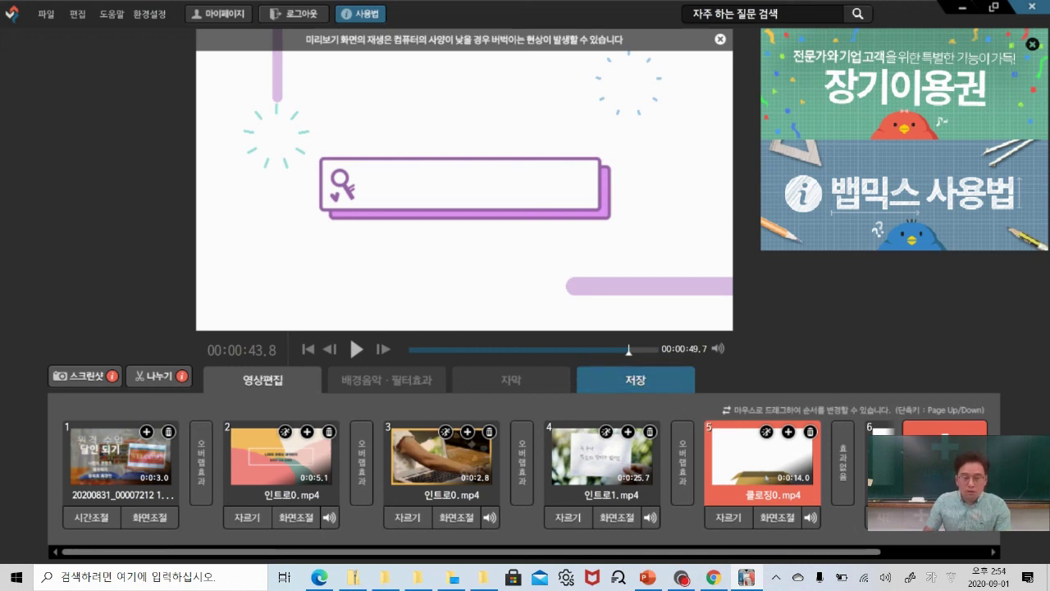
left_click(511, 380)
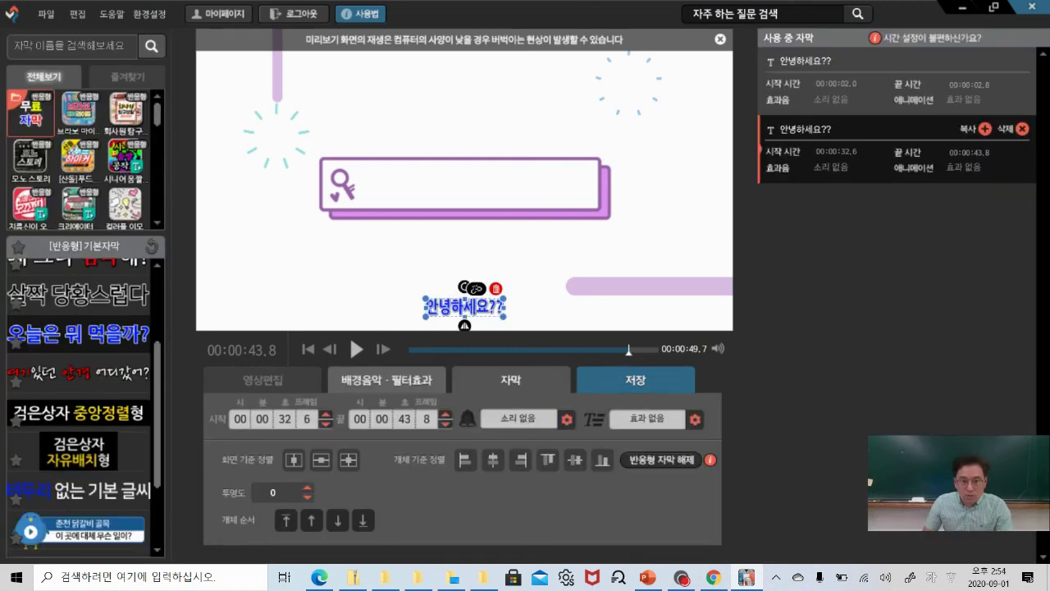
left_click(375, 383)
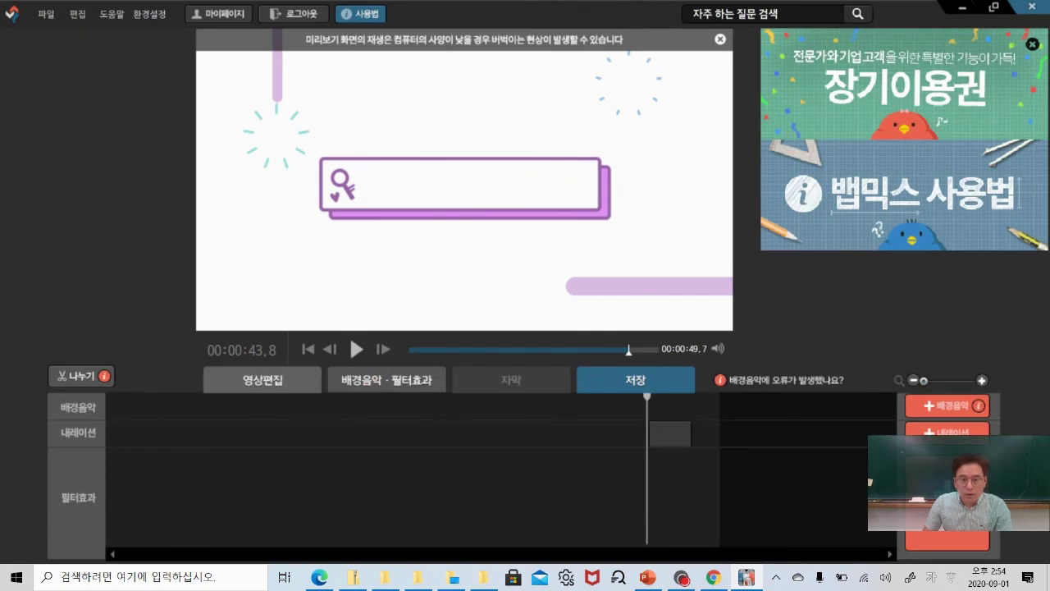
left_click(259, 379)
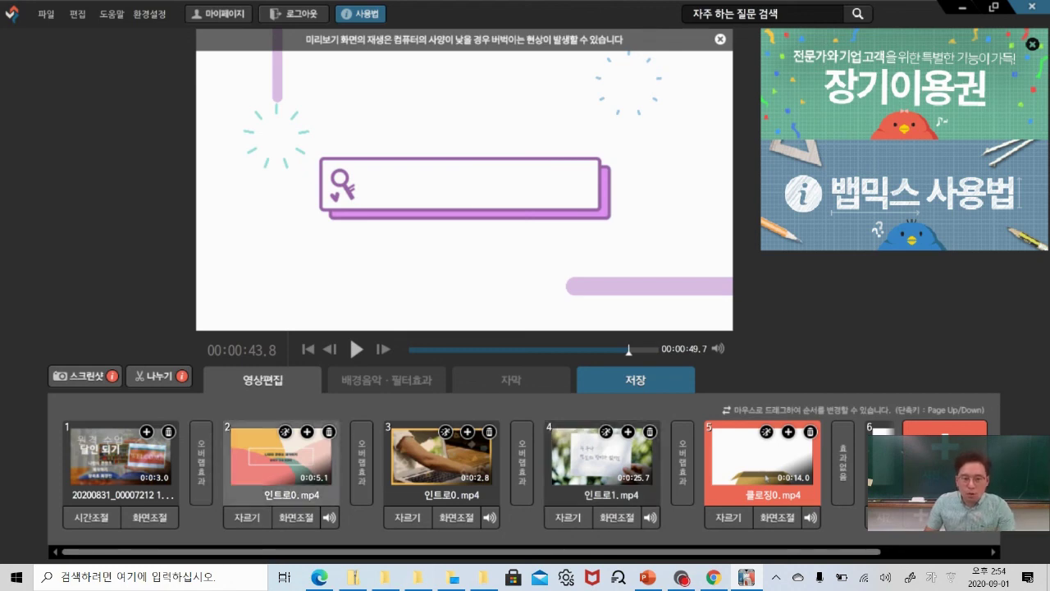
left_click_drag(663, 554, 868, 529)
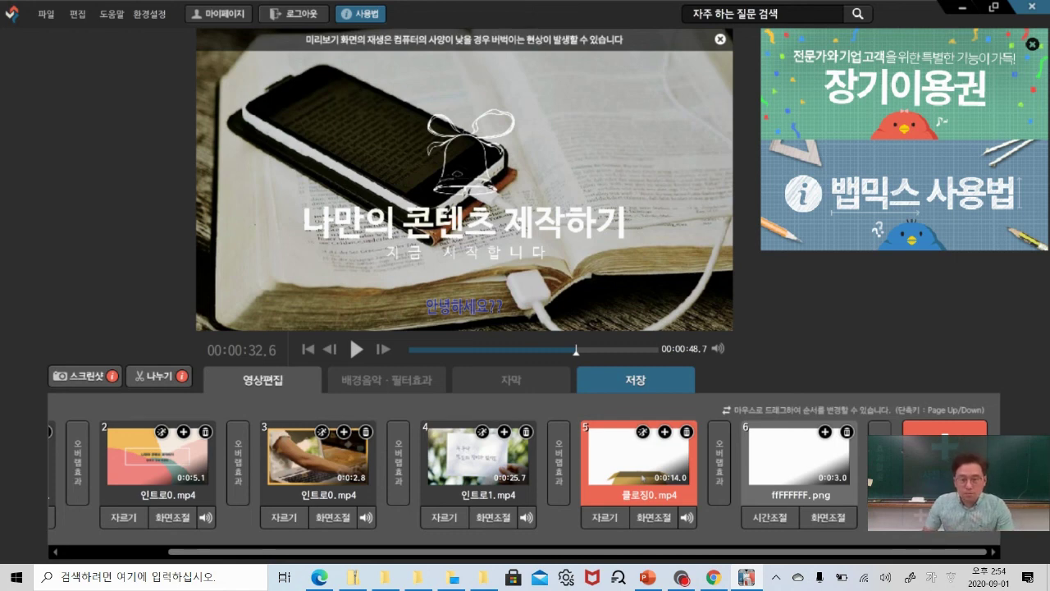
left_click(636, 380)
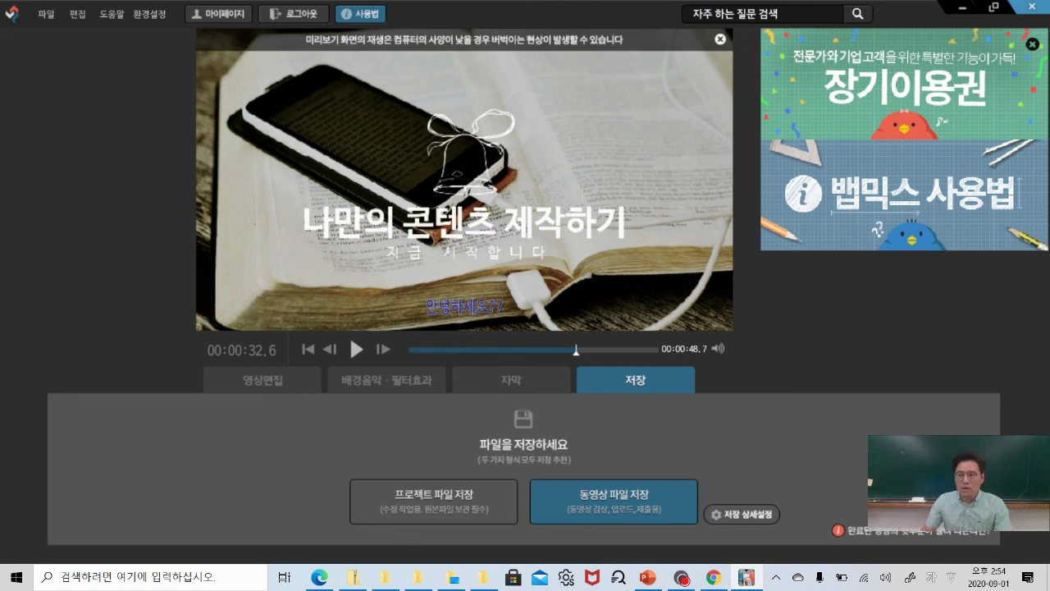
left_click(1032, 6)
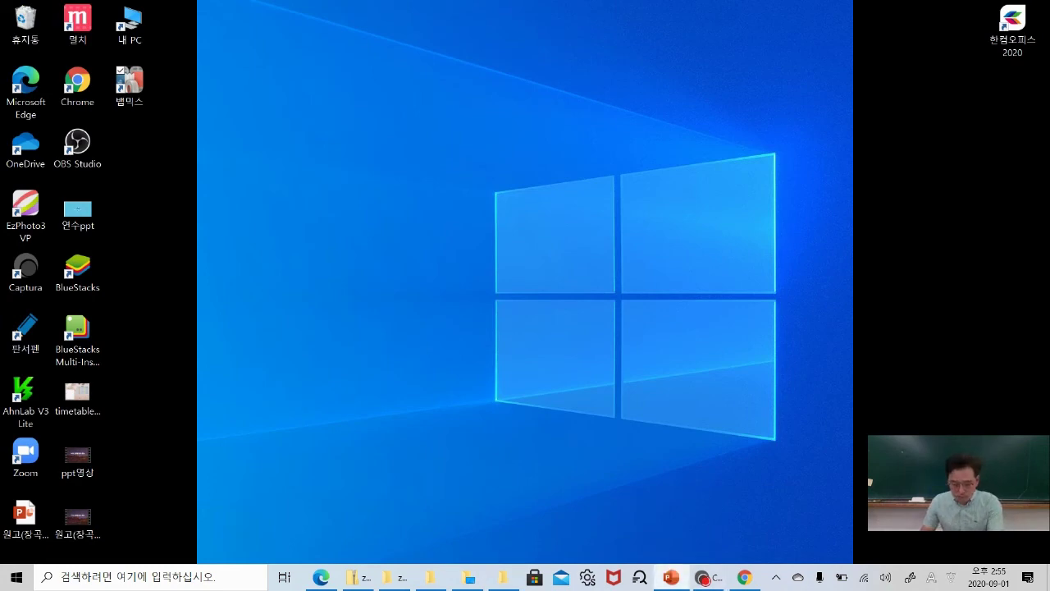
left_click(671, 577)
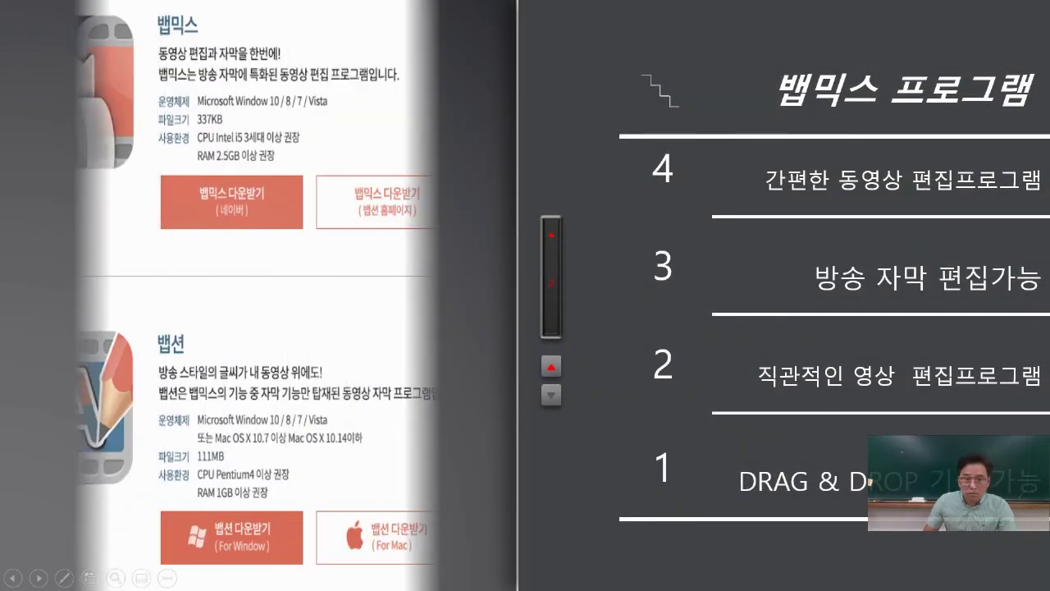